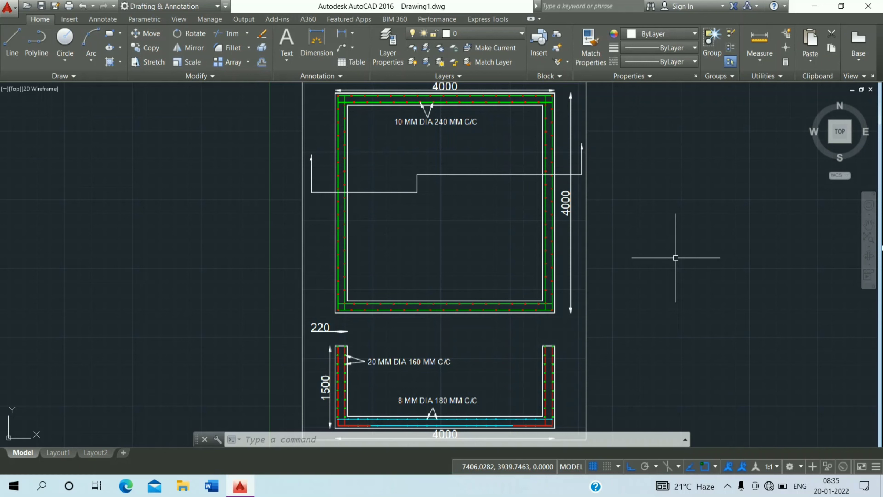
Enter UN at the command line to call up the UNITS command
text(un)
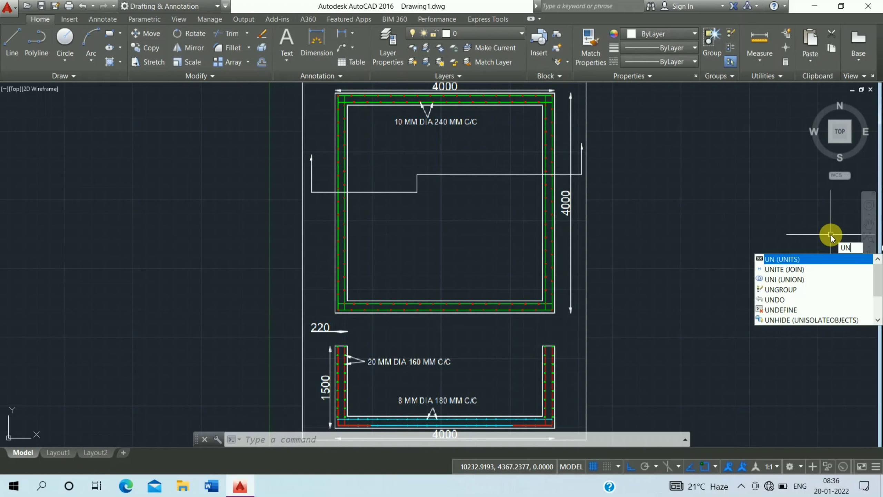
Set drawing units to Decimal with 0 length precision and Millimeters insertion scale
key(Return)
click(328, 147)
click(295, 165)
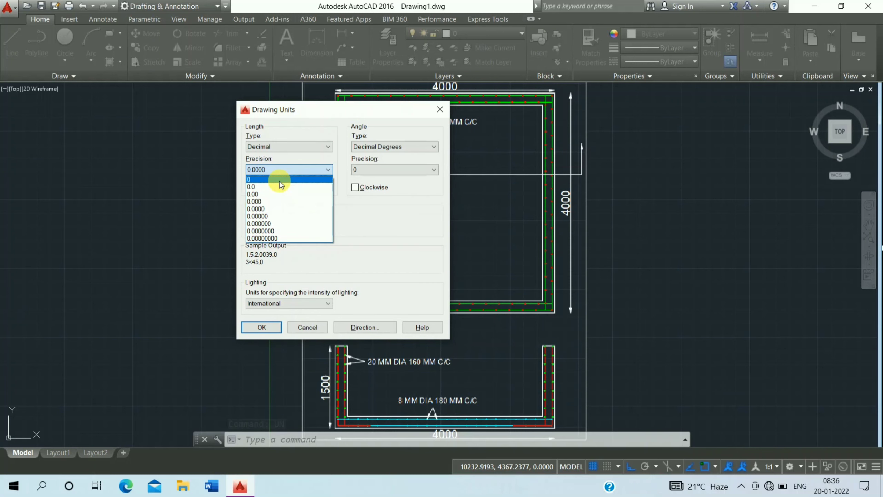
click(280, 180)
click(296, 224)
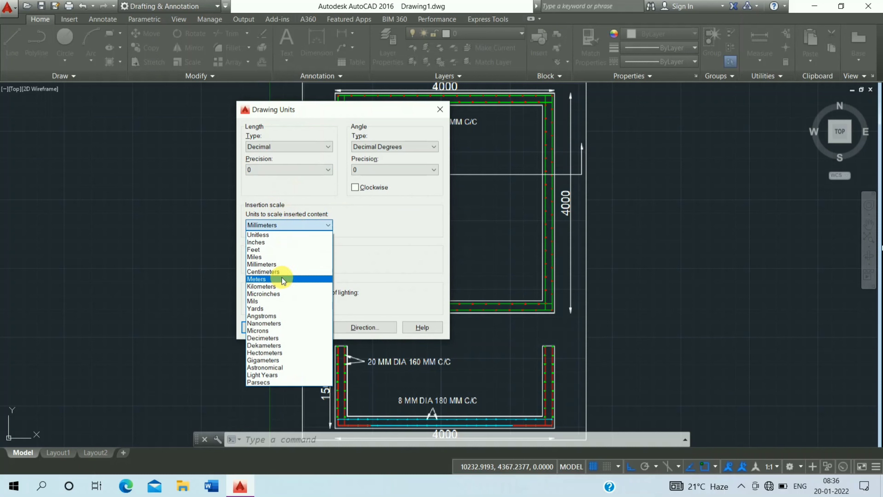
click(283, 265)
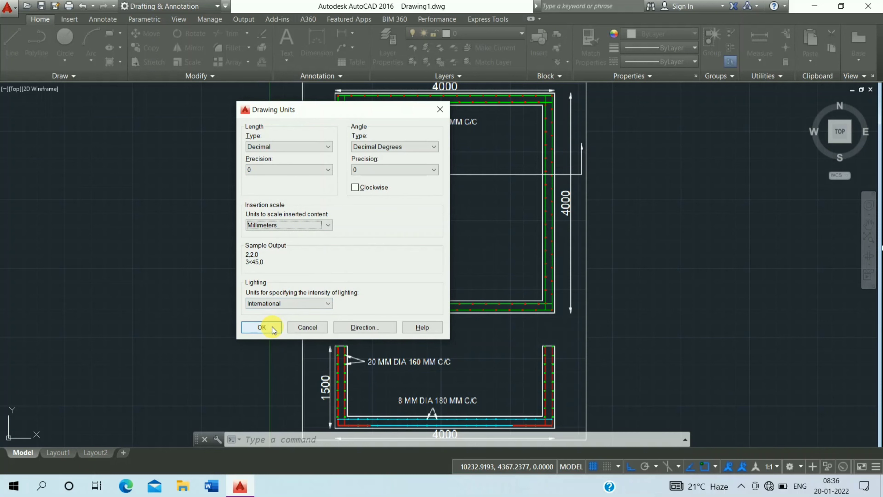
click(261, 327)
Draw a closed 4000 × 4000 square with Ortho lines right of the slab plan
middle_drag(310, 316, 75, 326)
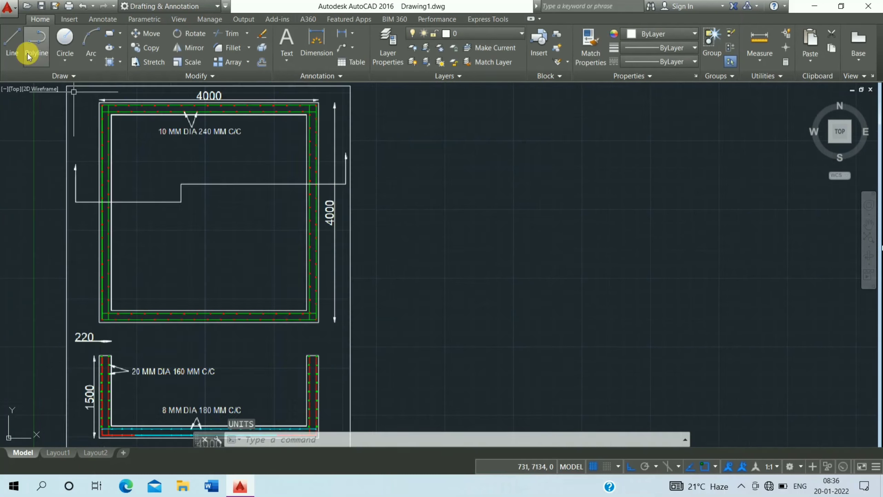
click(15, 42)
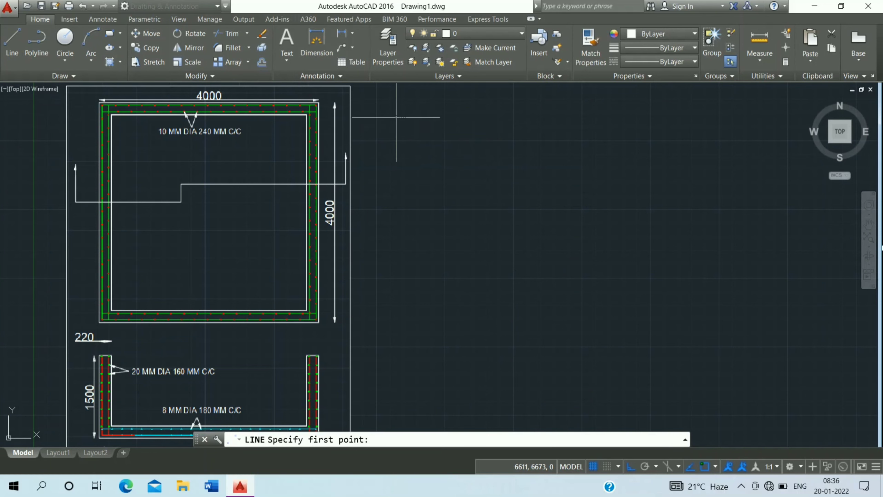
click(396, 117)
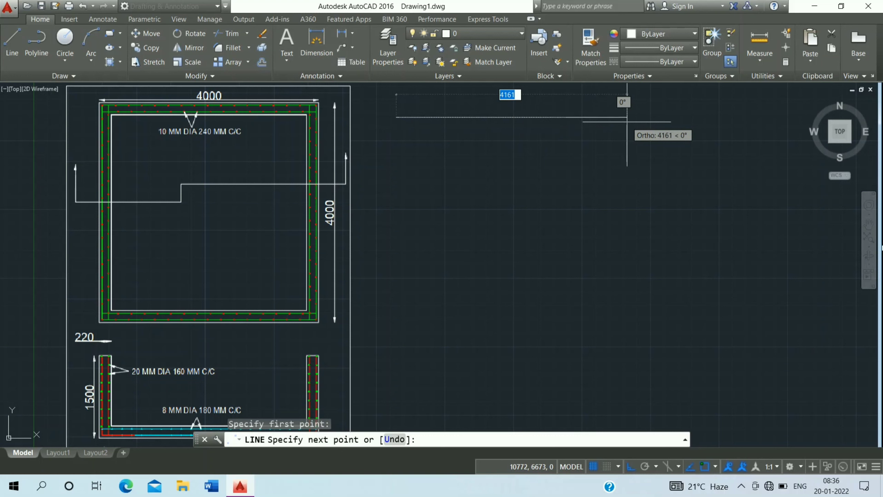
text(4000)
key(Return)
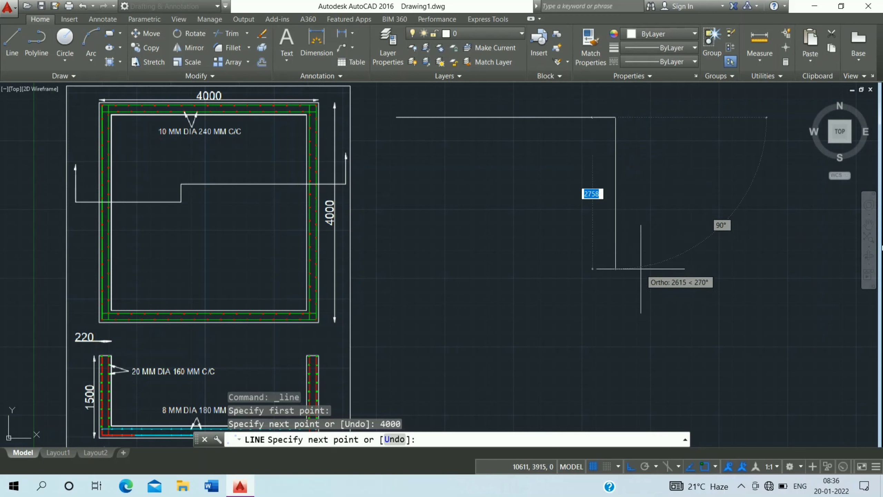
text(000)
key(Return)
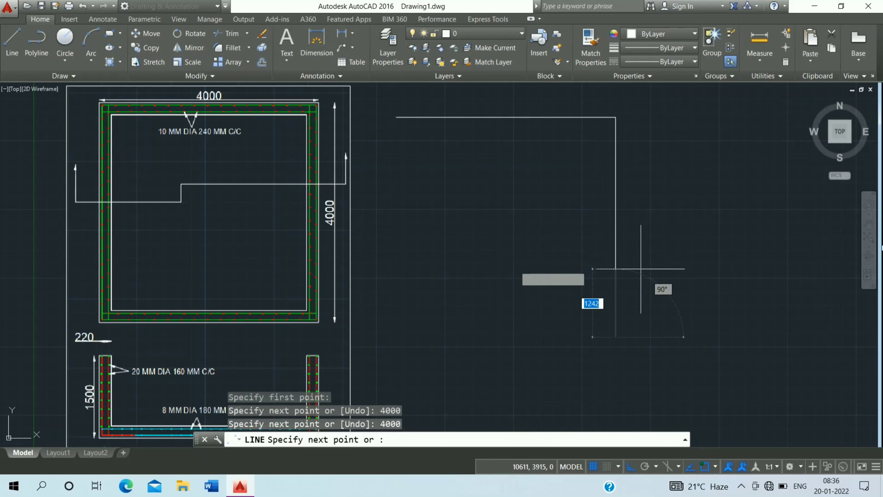
text(4000)
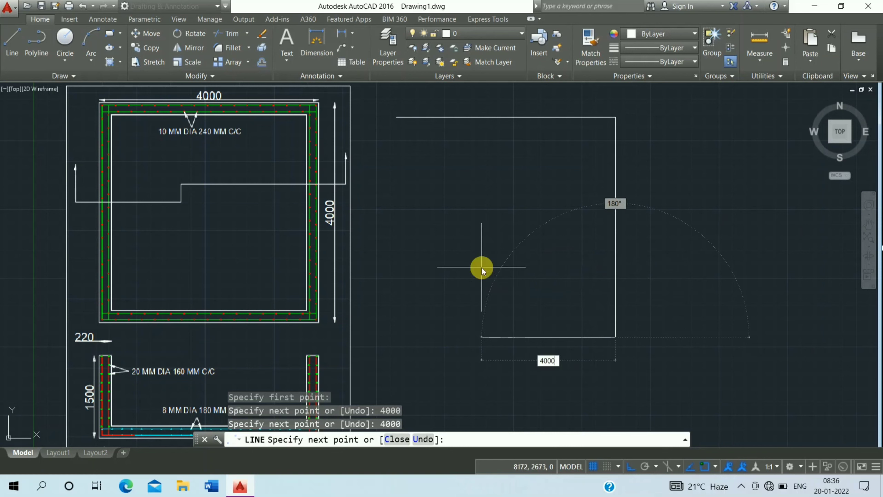
key(Return)
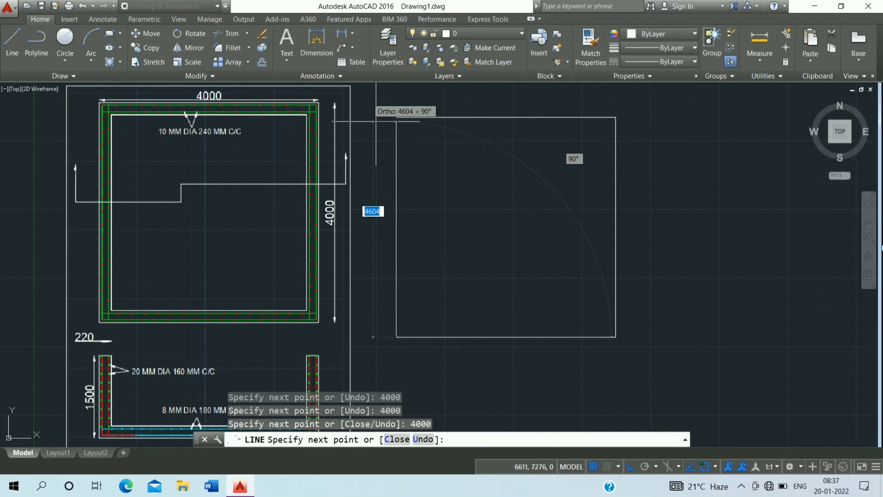
click(396, 118)
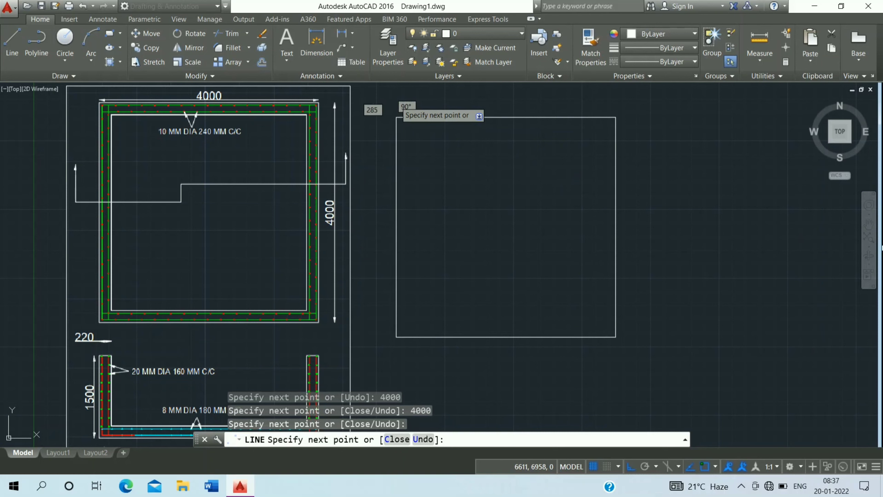
key(Escape)
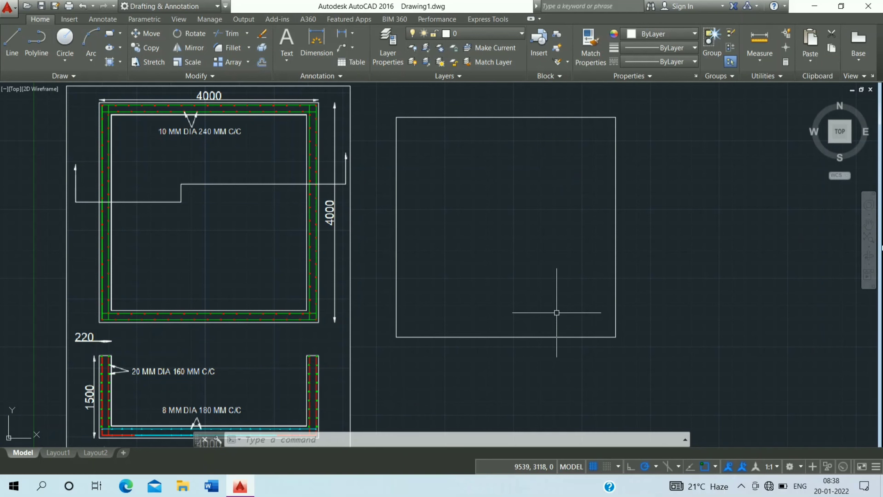
text(o)
Offset the square's bottom, right, top and left sides 220 inward
key(Return)
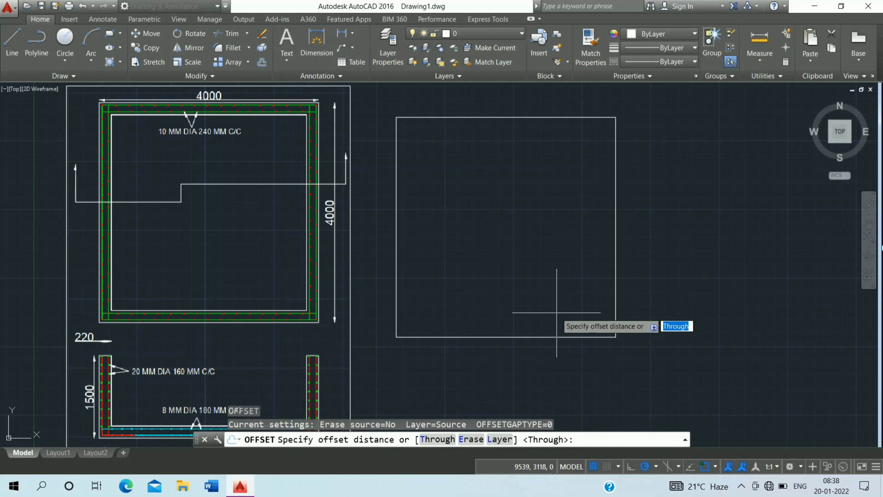
key(Return)
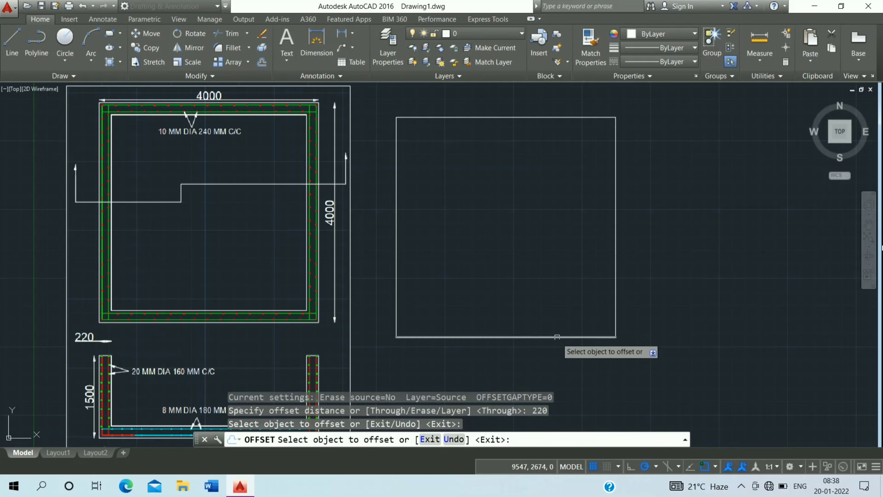
click(558, 336)
click(587, 294)
click(616, 275)
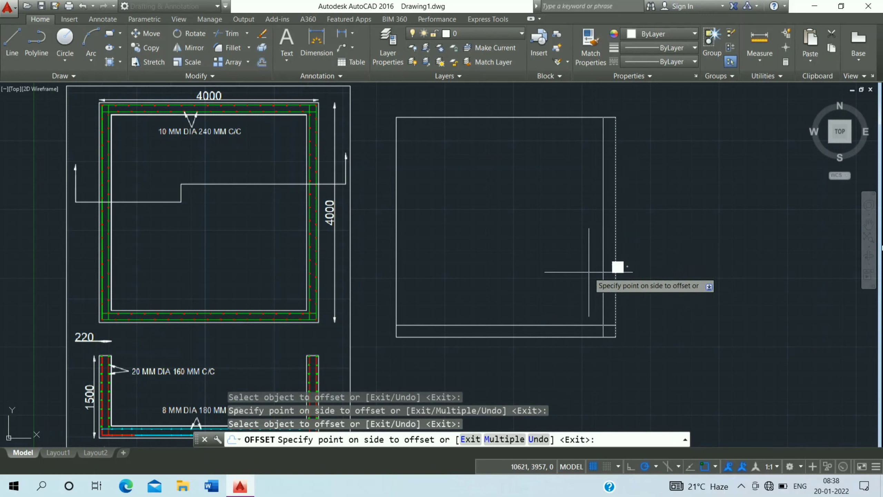
click(591, 268)
click(570, 118)
click(490, 205)
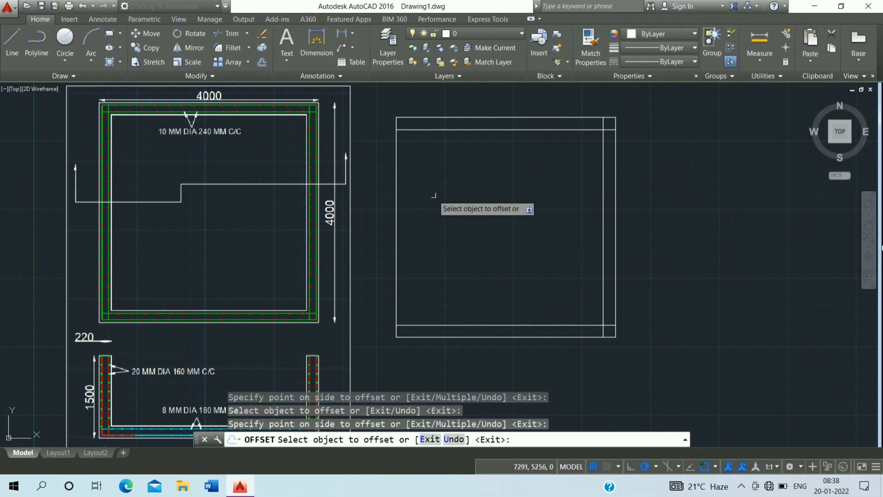
click(397, 162)
click(431, 171)
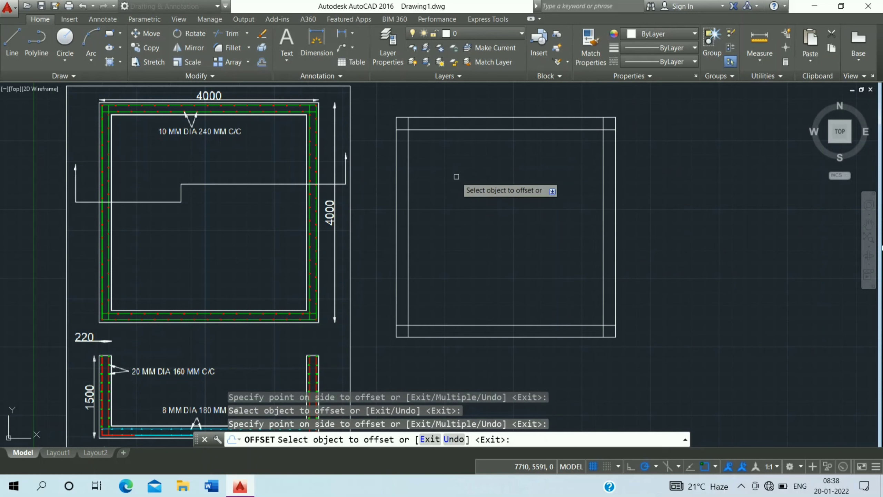
key(Escape)
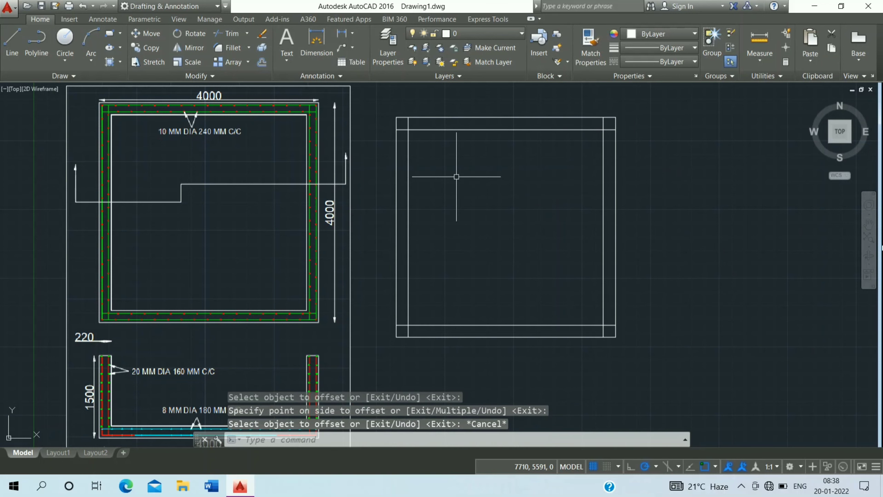
text(o)
Offset the top border's outer and inner lines 50 toward each other
key(Return)
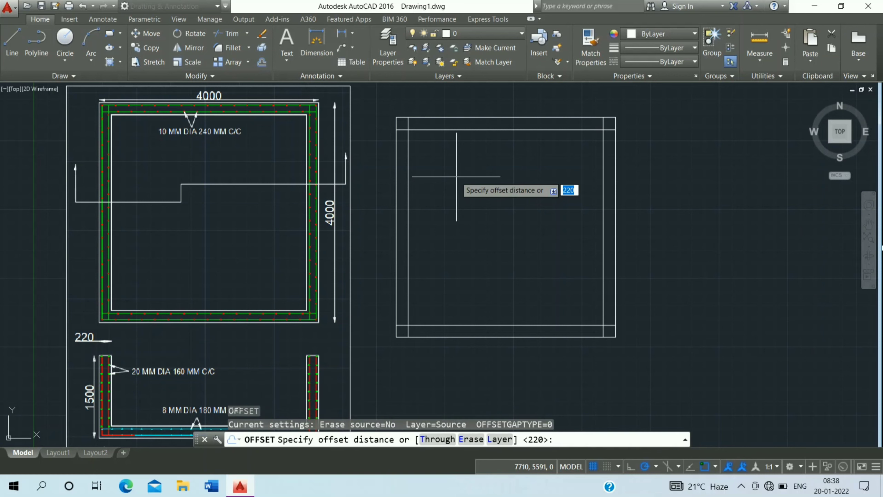
text(0)
key(Return)
click(459, 118)
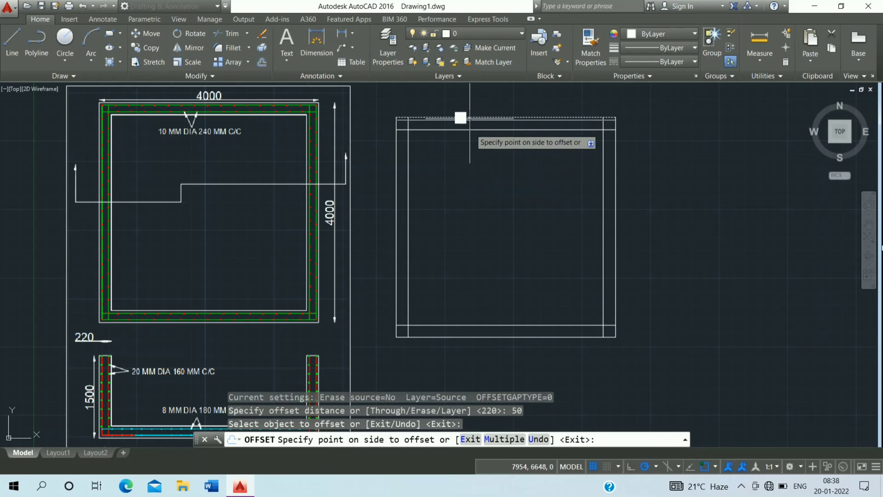
click(471, 132)
scroll(471, 129, up, 2)
click(471, 129)
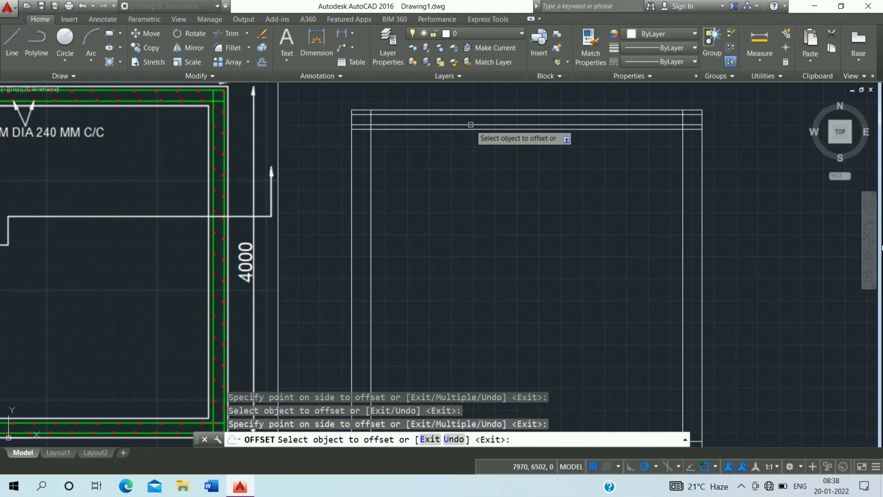
Add 50 offsets along the left, bottom and right border lines
click(353, 174)
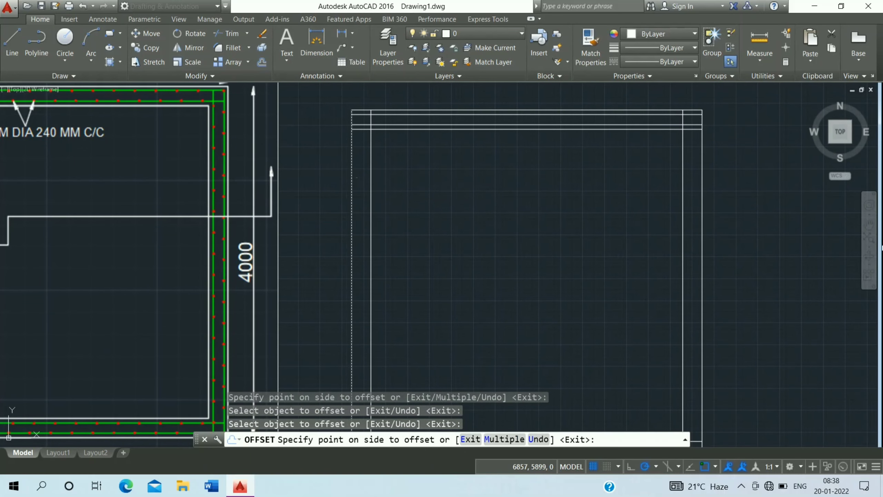
click(372, 171)
click(362, 183)
middle_drag(435, 248, 424, 158)
click(645, 352)
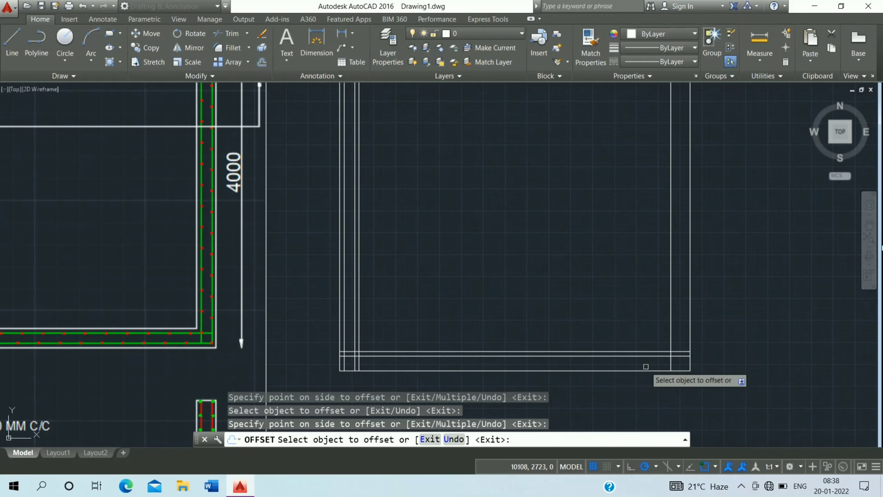
click(643, 370)
click(639, 348)
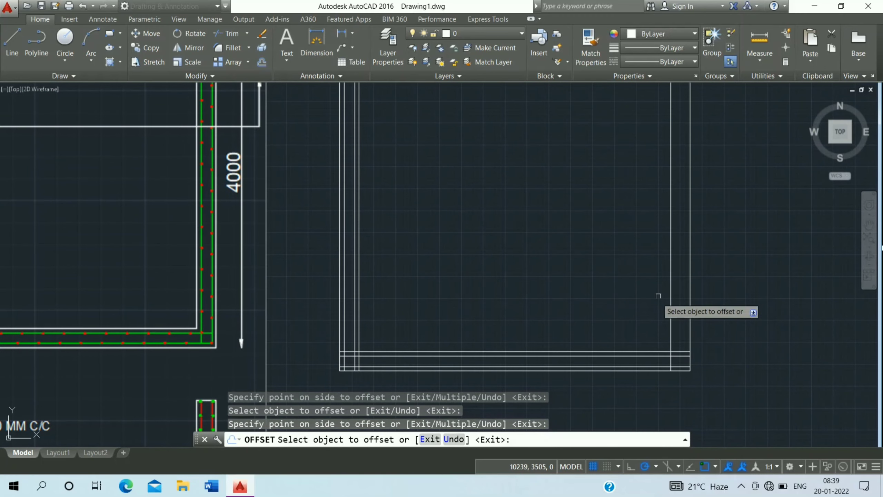
click(671, 270)
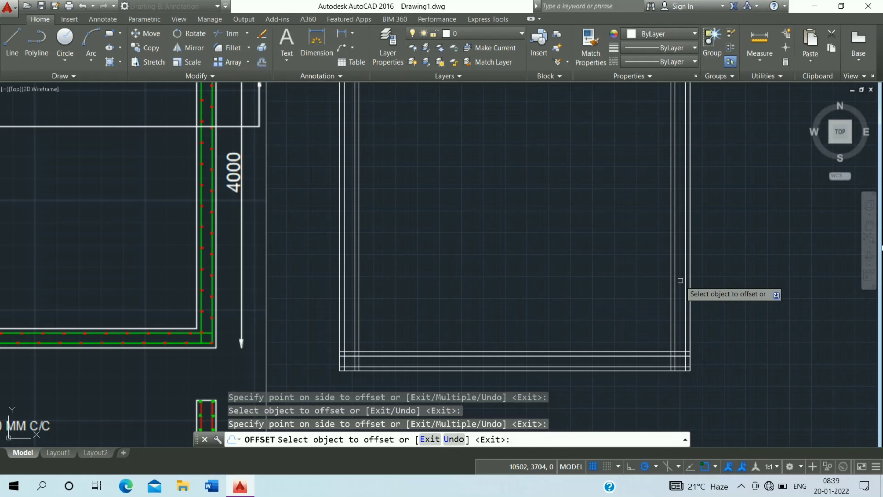
key(Escape)
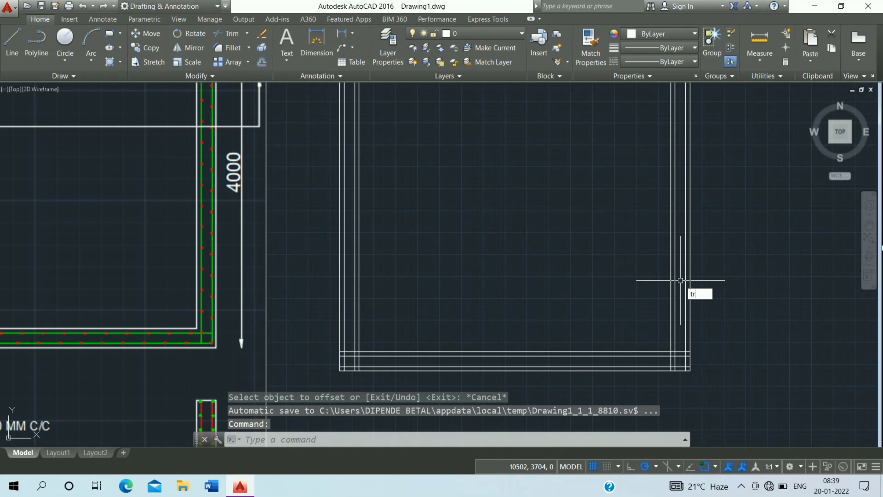
Trim overlapping wall line ends at the lower junction and nearby corner
key(Return)
key(Return)
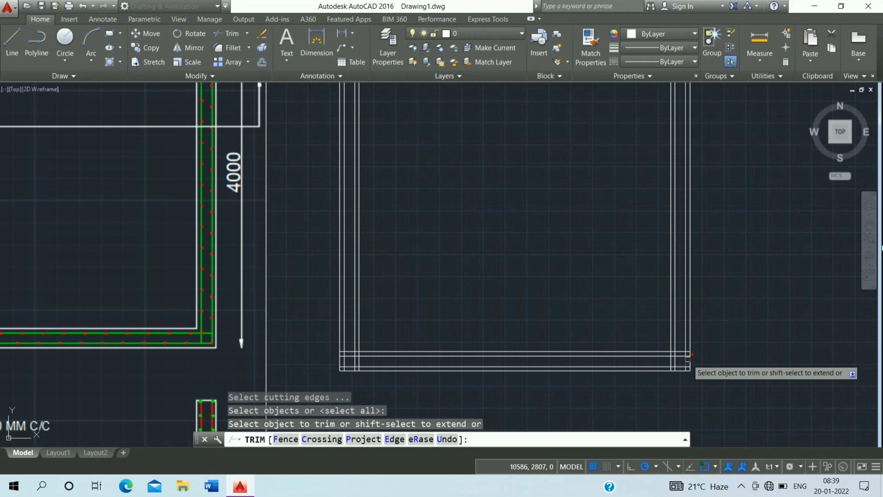
scroll(688, 357, up, 5)
click(684, 308)
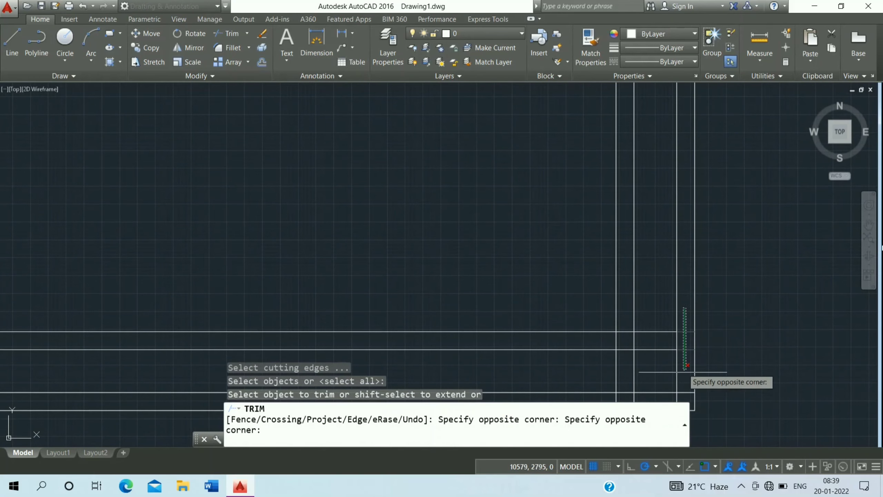
click(683, 390)
middle_drag(683, 390, 691, 299)
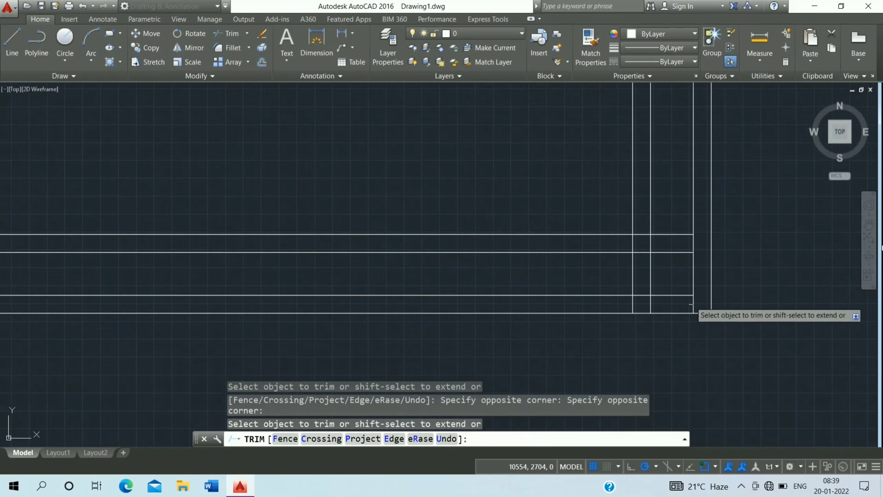
click(699, 304)
click(649, 306)
click(644, 241)
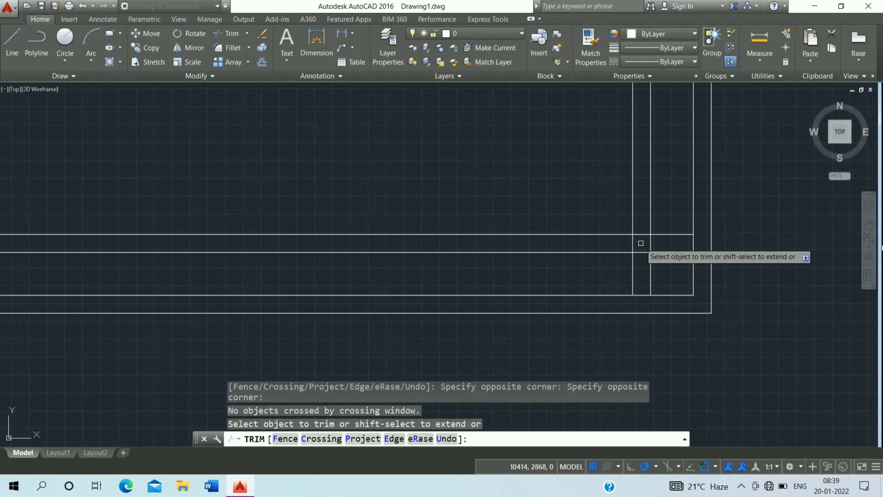
click(643, 236)
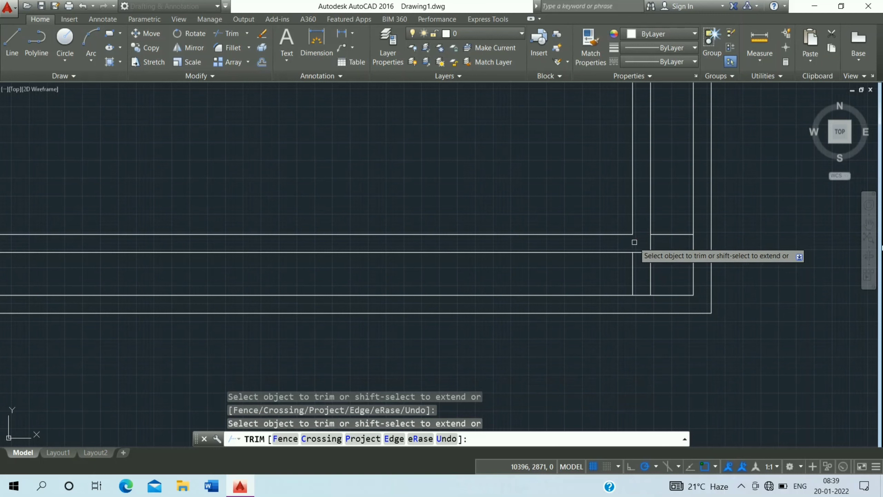
click(634, 254)
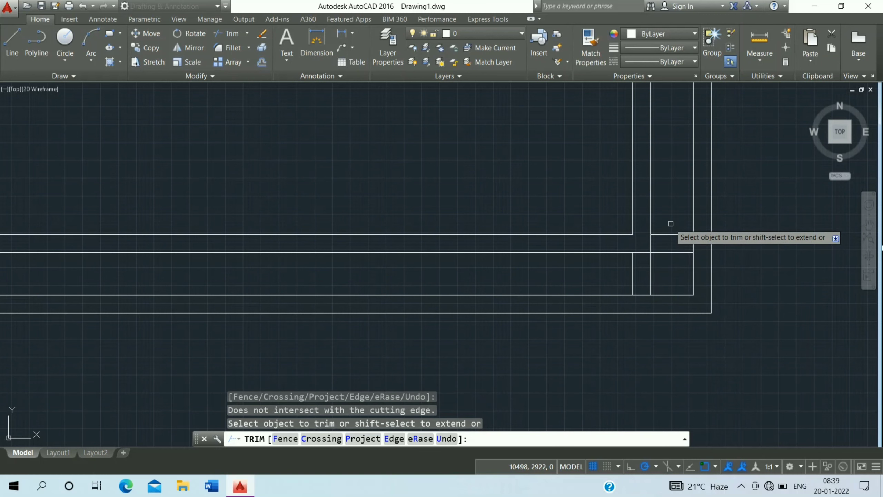
Trim the crossing wall segments at the middle junctions of the outline
middle_drag(544, 270, 615, 271)
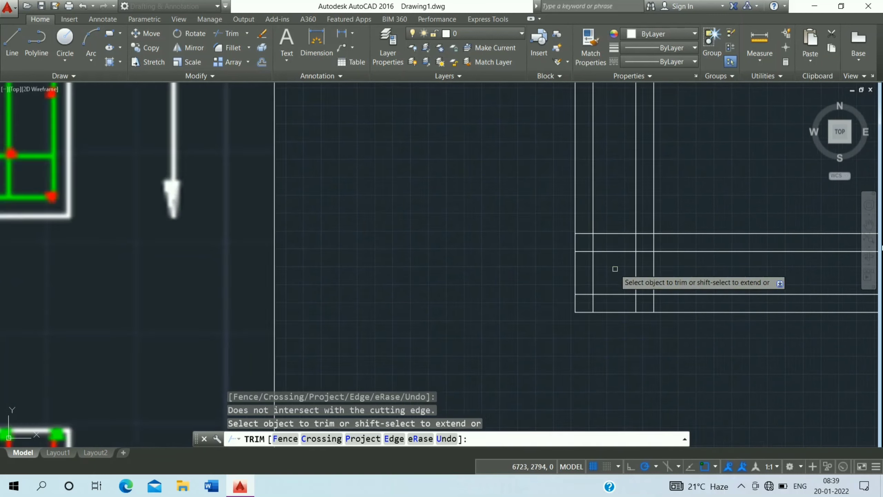
scroll(711, 207, up, 4)
click(716, 205)
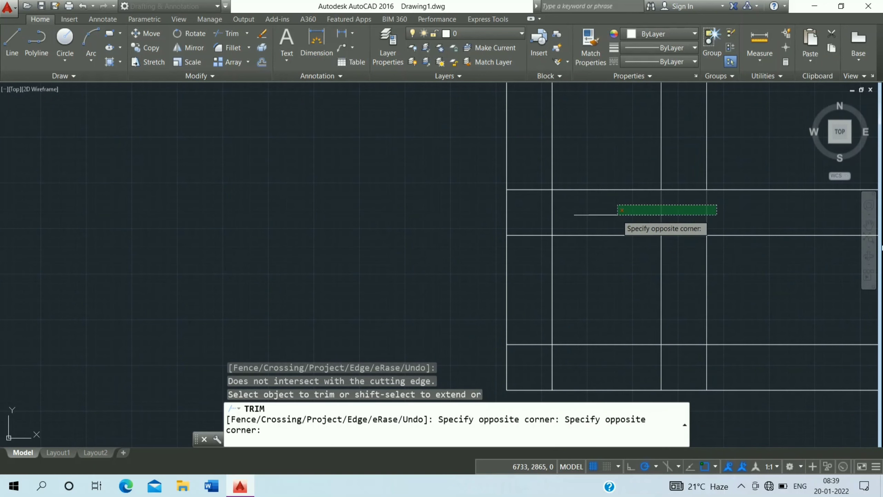
click(601, 218)
click(511, 293)
middle_drag(512, 293, 504, 174)
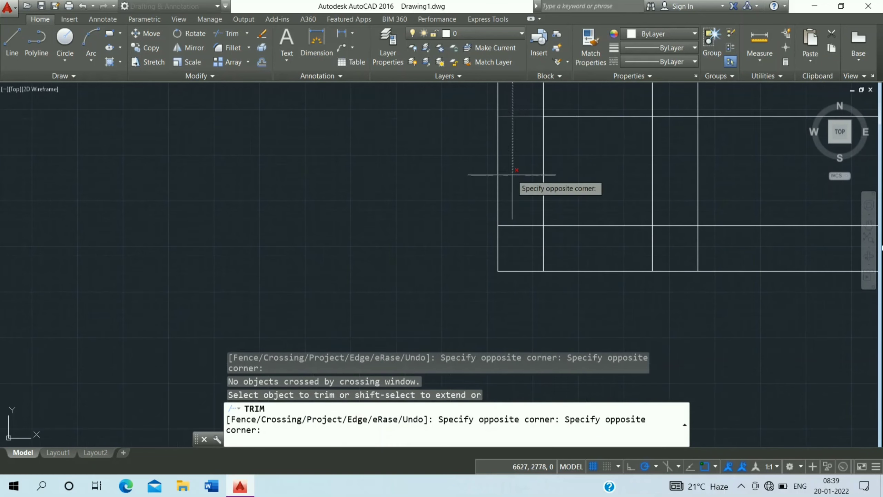
click(513, 237)
click(715, 241)
click(522, 256)
mouse_move(523, 256)
middle_down()
mouse_move(512, 281)
mouse_move(399, 369)
middle_up()
click(553, 185)
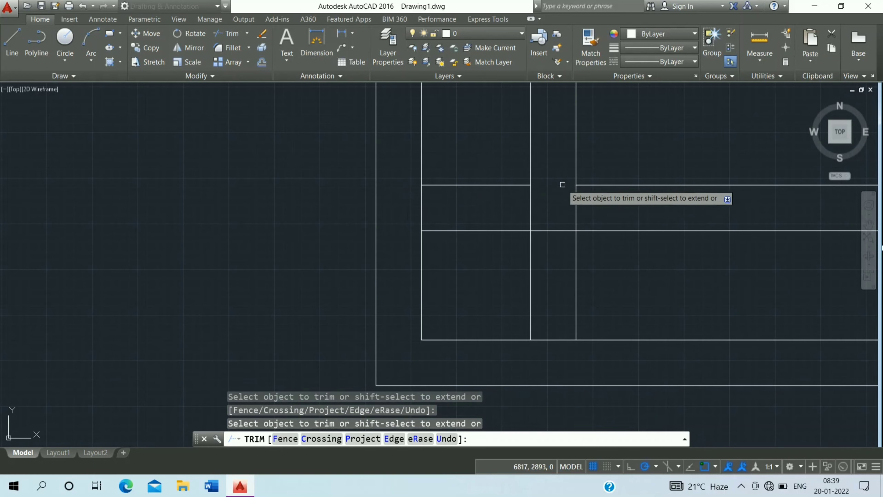
click(575, 212)
scroll(491, 182, down, 3)
Trim the wall line ends back at the top and top-right corners
middle_drag(525, 191, 397, 190)
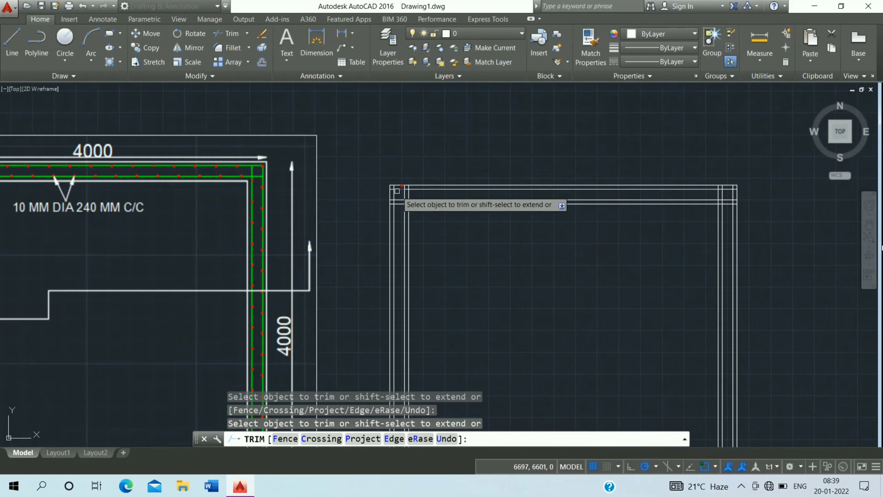
scroll(397, 191, up, 2)
click(365, 158)
click(346, 299)
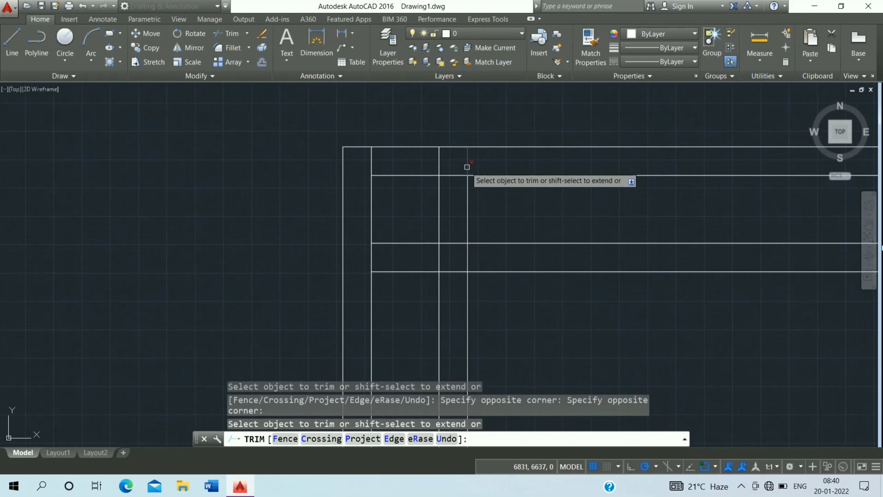
click(480, 151)
click(376, 159)
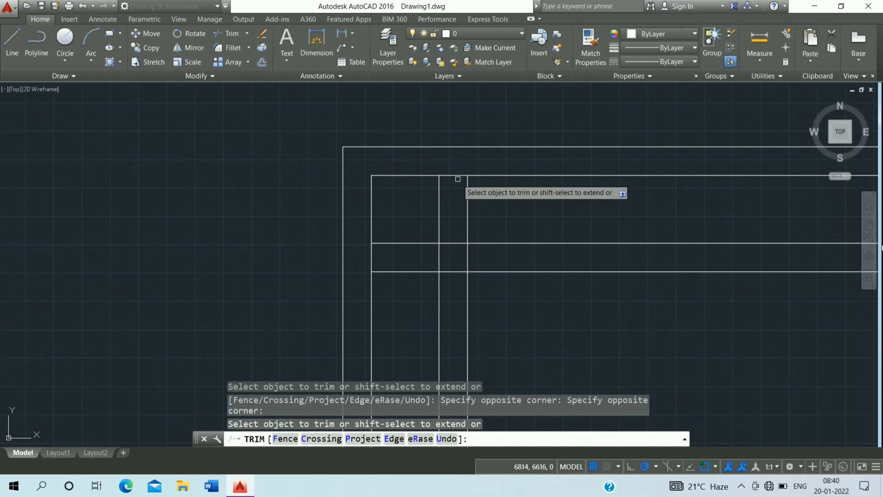
click(452, 271)
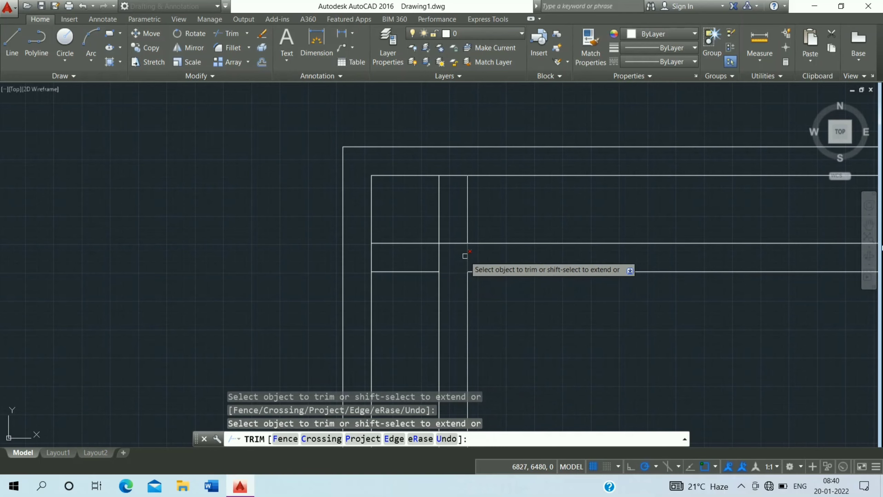
scroll(488, 193, down, 5)
middle_drag(381, 184, 266, 188)
scroll(599, 156, up, 3)
click(524, 130)
click(648, 128)
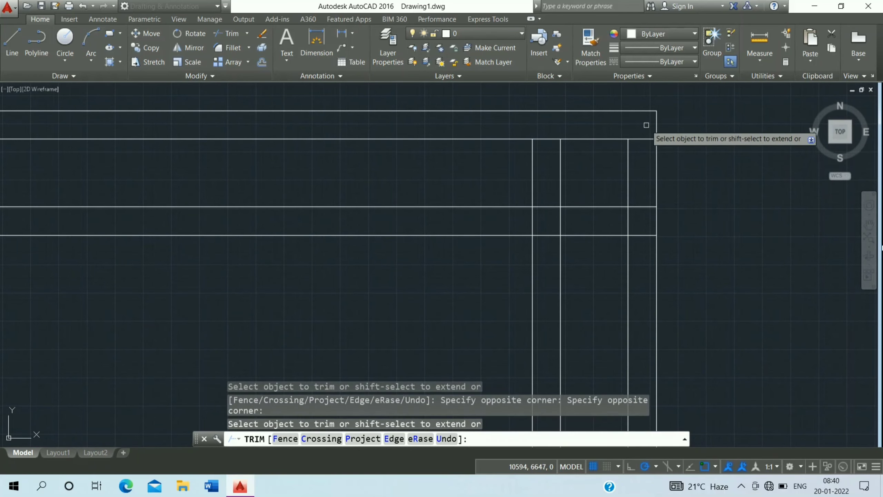
click(636, 247)
click(551, 232)
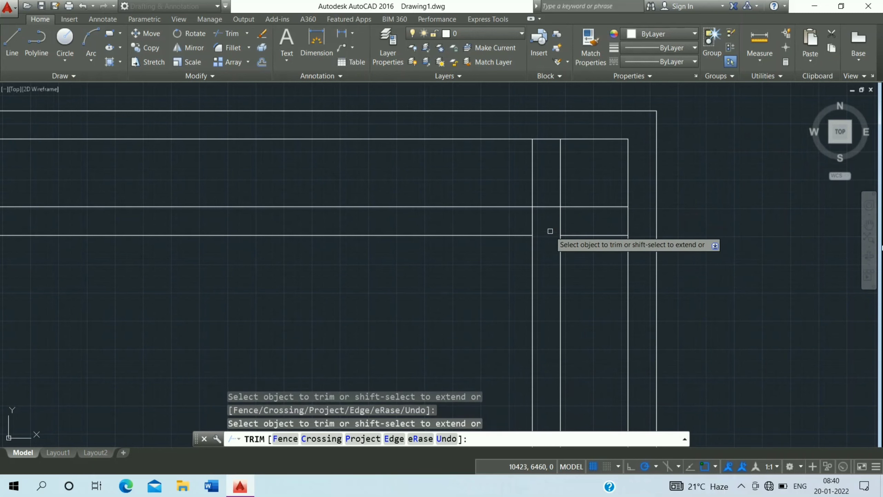
middle_drag(529, 219, 558, 202)
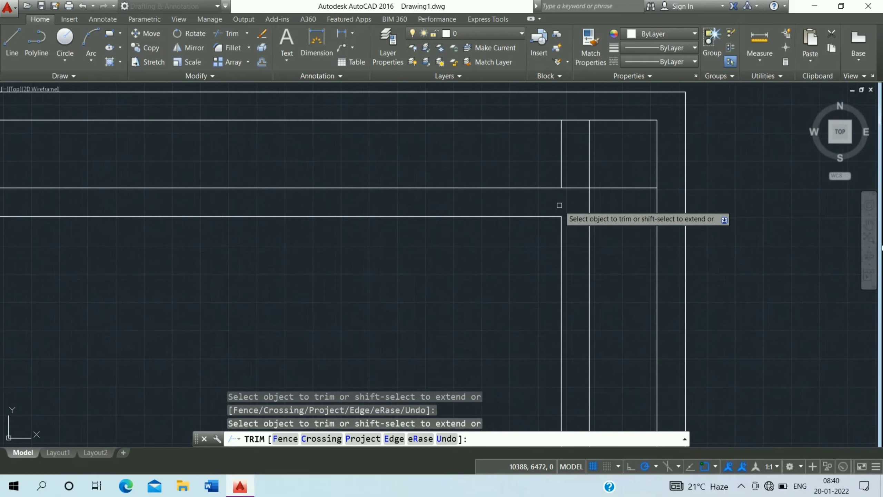
key(Escape)
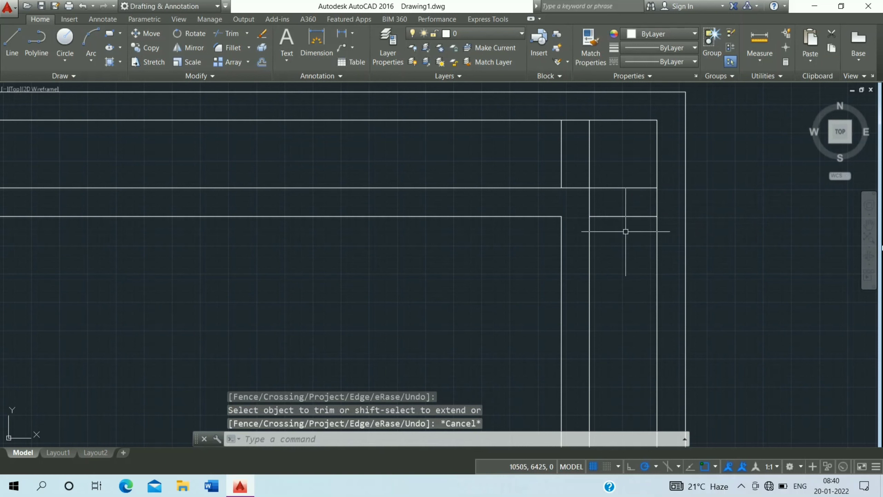
Window-select the leftover short line pieces near the corners
click(632, 209)
click(615, 251)
click(581, 157)
click(546, 170)
scroll(413, 222, down, 5)
scroll(626, 134, up, 5)
click(627, 134)
click(532, 144)
click(635, 160)
click(473, 175)
scroll(521, 115, down, 5)
scroll(523, 150, up, 5)
scroll(575, 349, down, 3)
scroll(556, 224, down, 3)
scroll(512, 127, down, 3)
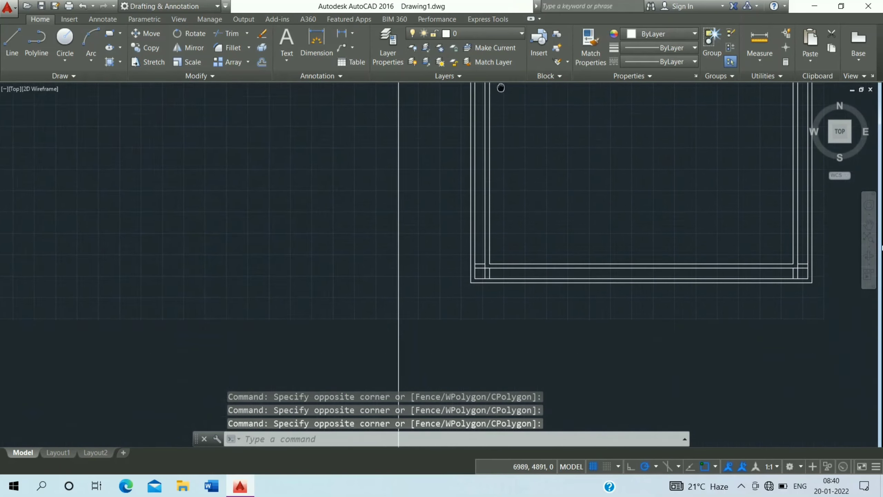
scroll(496, 327, up, 5)
click(435, 115)
click(463, 133)
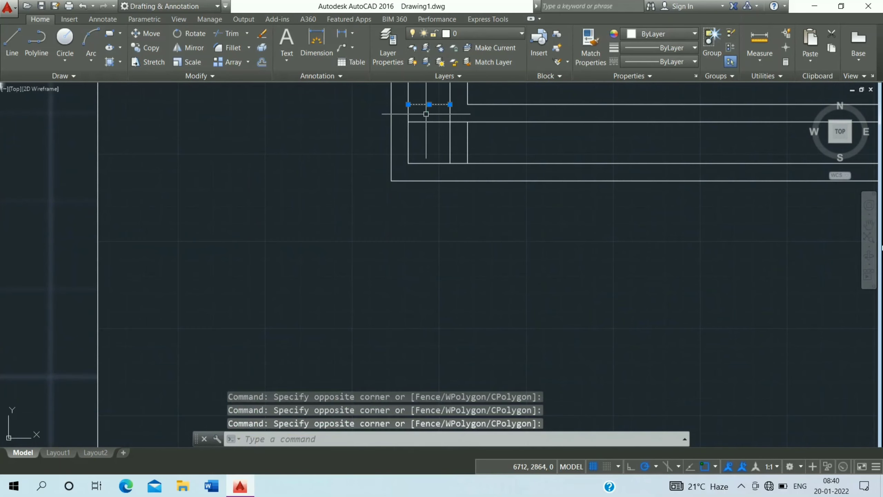
key(Escape)
Select the remaining leftover horizontal and vertical line pieces
scroll(355, 253, down, 3)
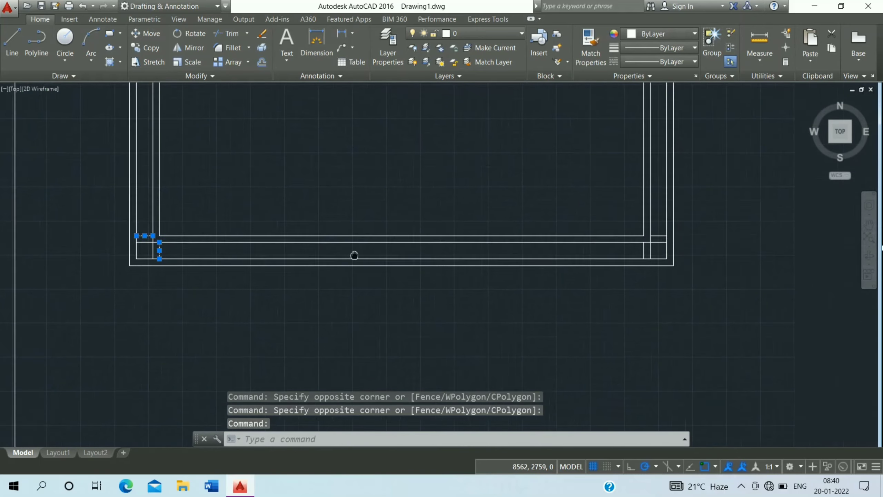
scroll(521, 184, up, 5)
click(543, 257)
click(504, 279)
click(459, 324)
click(379, 350)
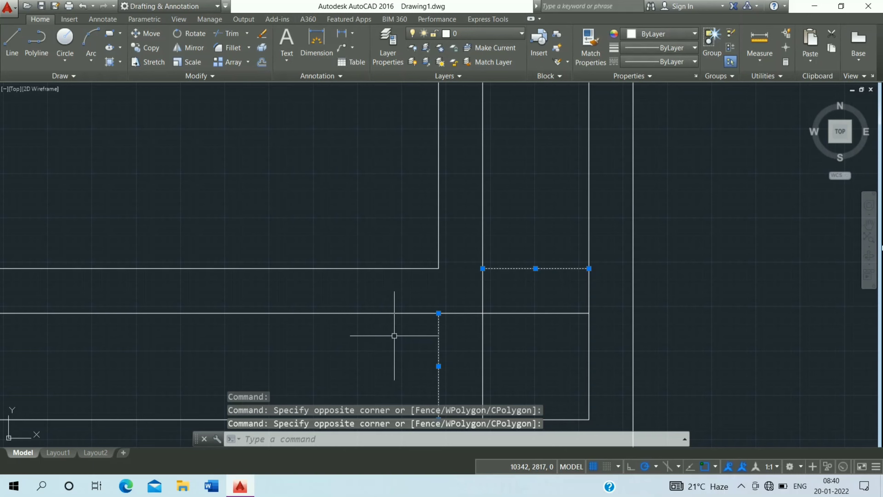
click(380, 56)
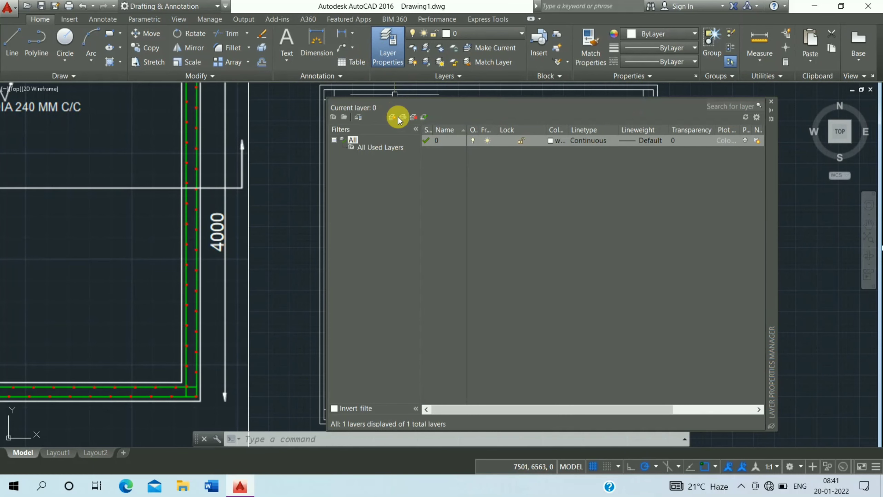
Create a green binding bar layer
click(393, 117)
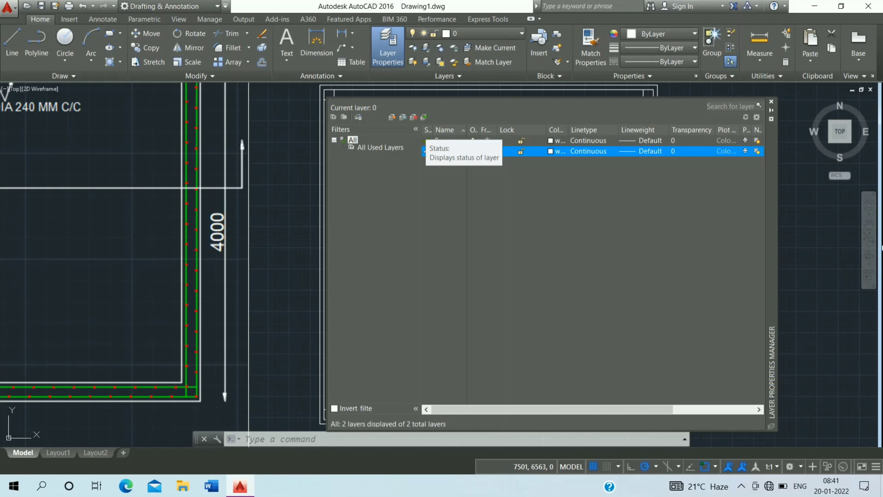
click(553, 152)
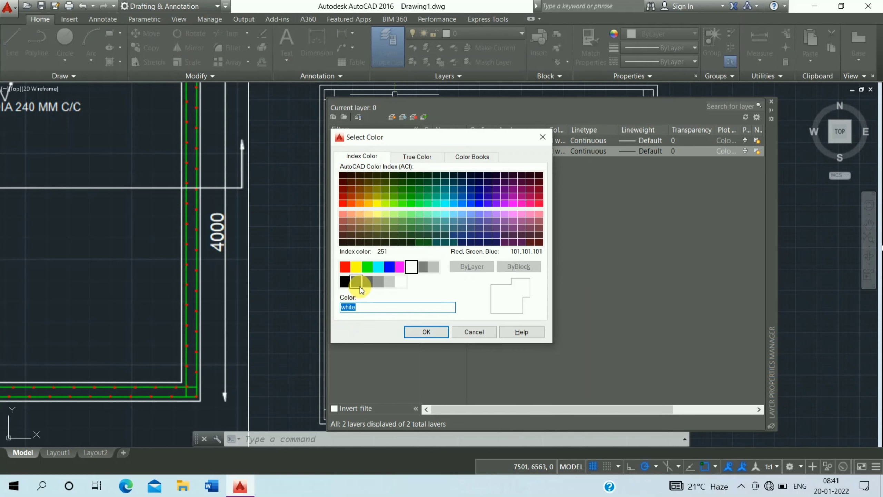
click(366, 271)
click(423, 334)
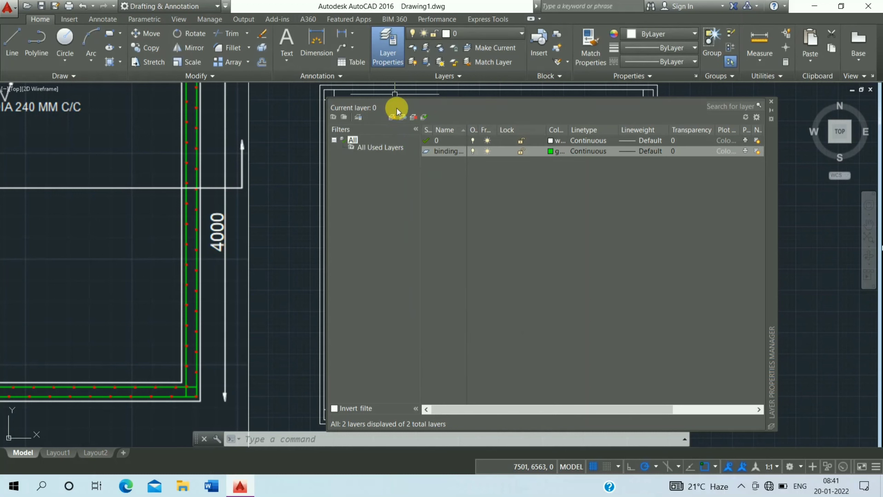
Add a red top bar layer
click(392, 119)
text(top bar)
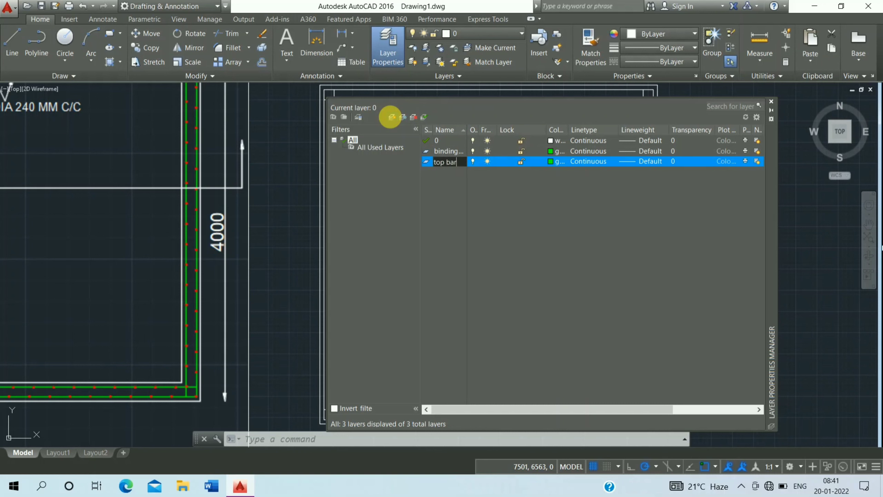
click(551, 162)
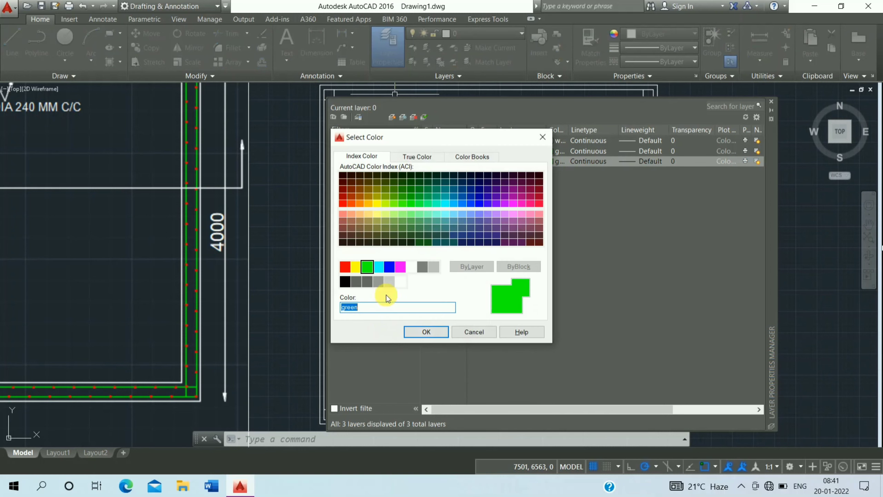
text(red)
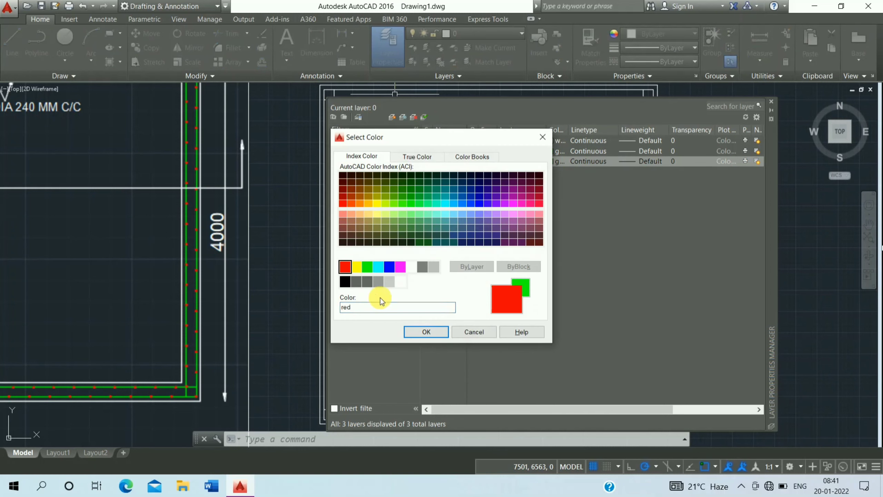
click(421, 330)
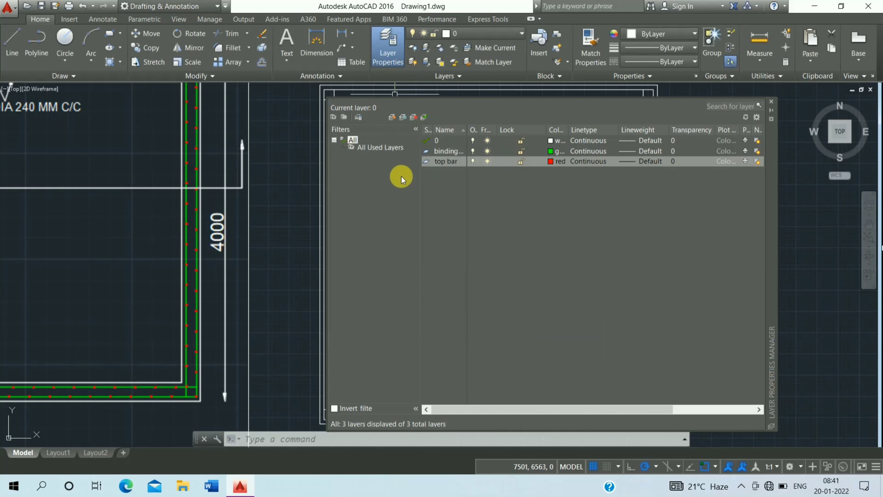
Add a 'bottom bar' layer coloured cyan (index 4)
click(392, 117)
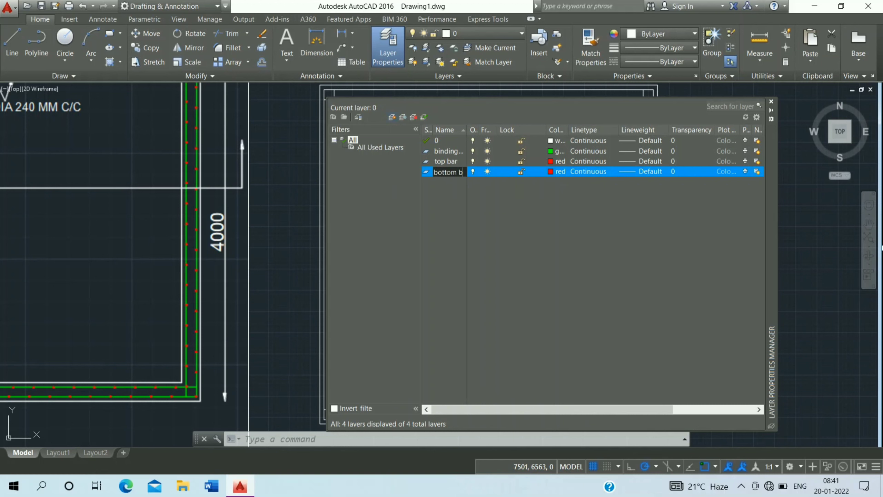
click(555, 171)
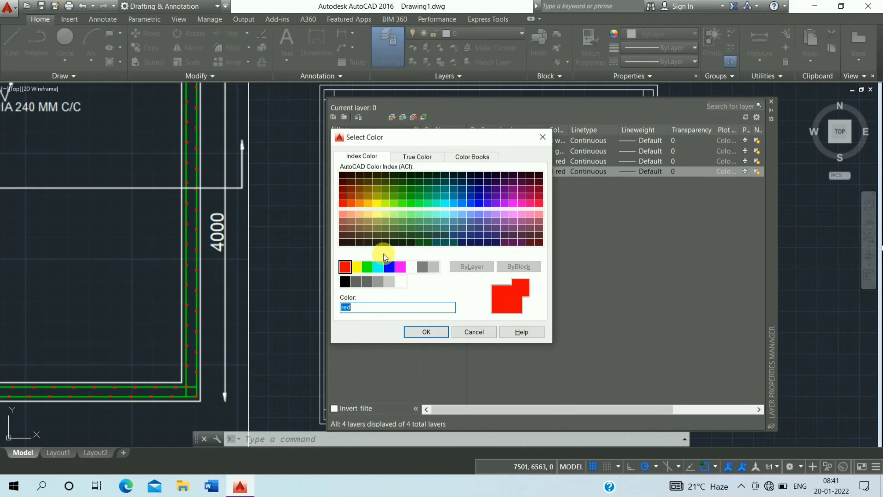
click(380, 267)
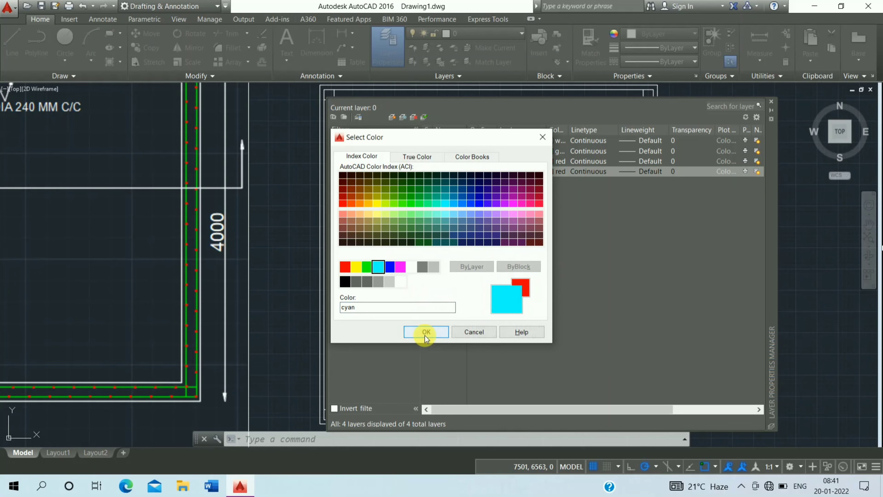
click(422, 331)
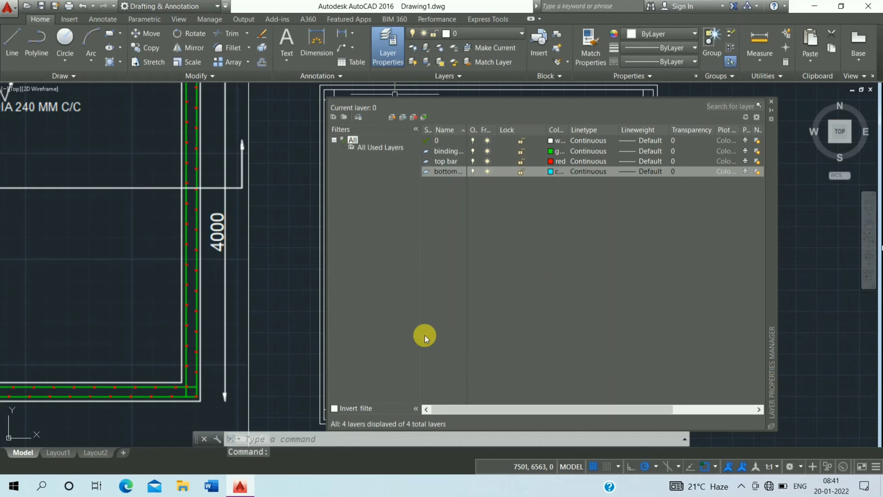
Close the layer manager and crossing-select the inner lines of the right slab frame
click(774, 103)
scroll(418, 105, up, 5)
click(420, 92)
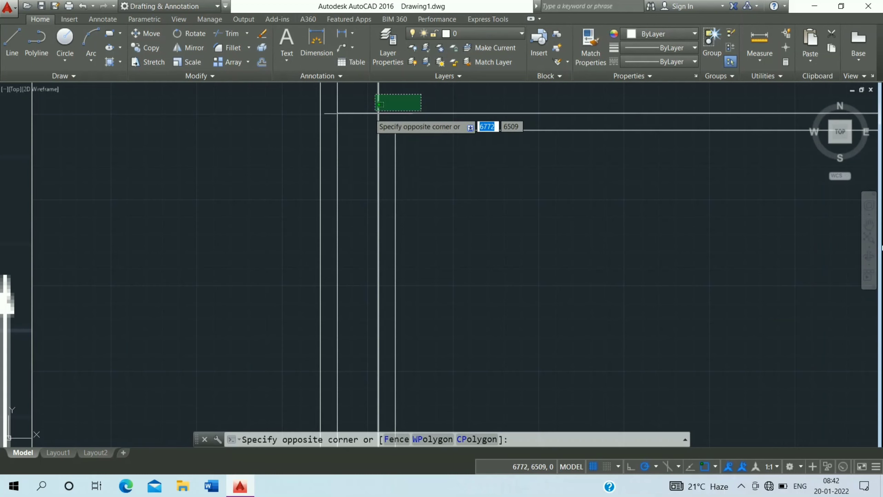
click(334, 127)
scroll(453, 252, down, 2)
scroll(453, 253, down, 2)
scroll(521, 195, down, 4)
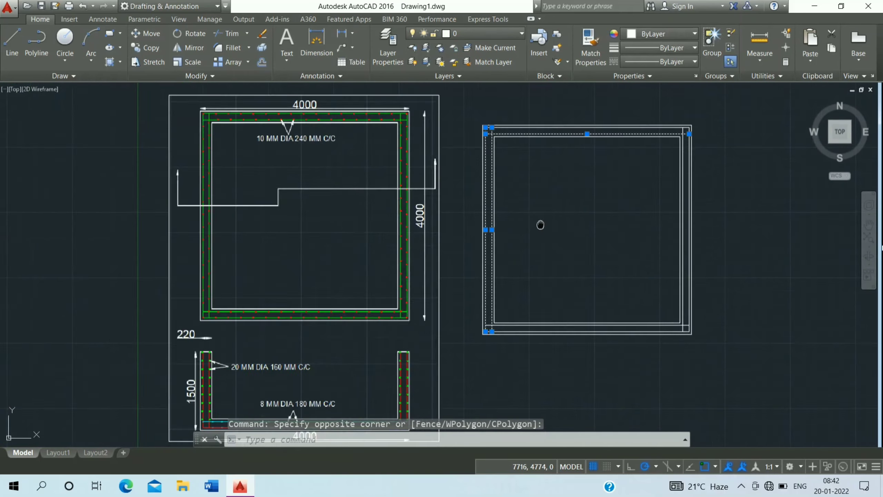
scroll(540, 223, up, 1)
scroll(612, 287, up, 3)
scroll(544, 233, up, 2)
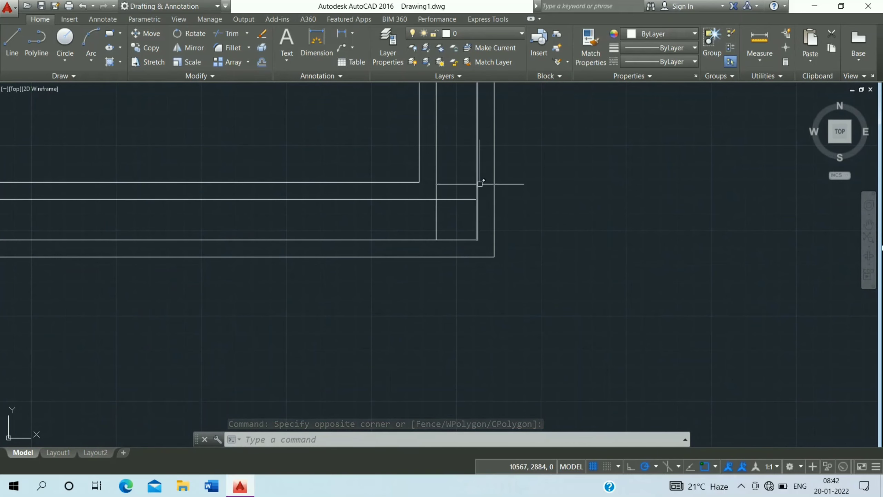
click(480, 184)
click(426, 239)
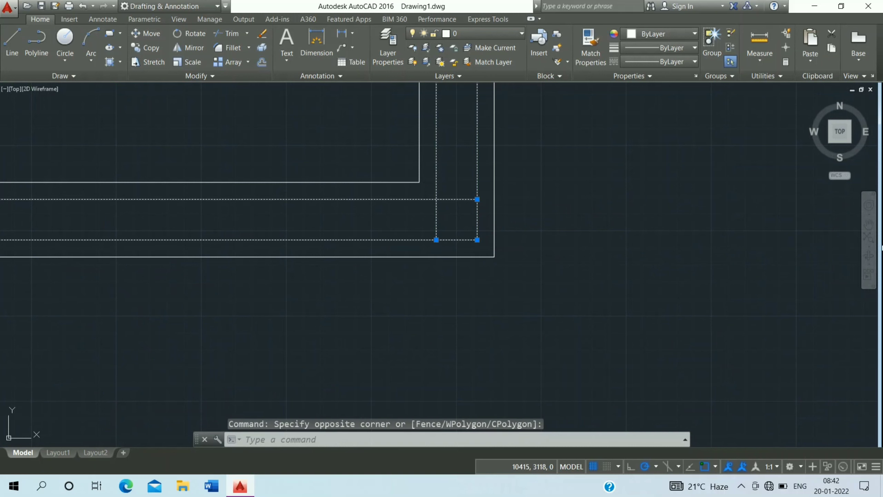
Move the selected inner frame lines onto the green binding bar layer
click(490, 31)
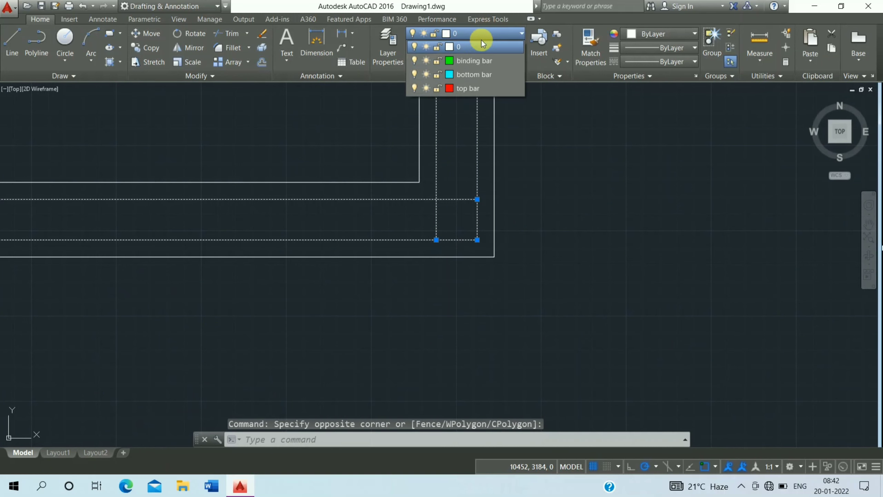
click(482, 59)
key(Escape)
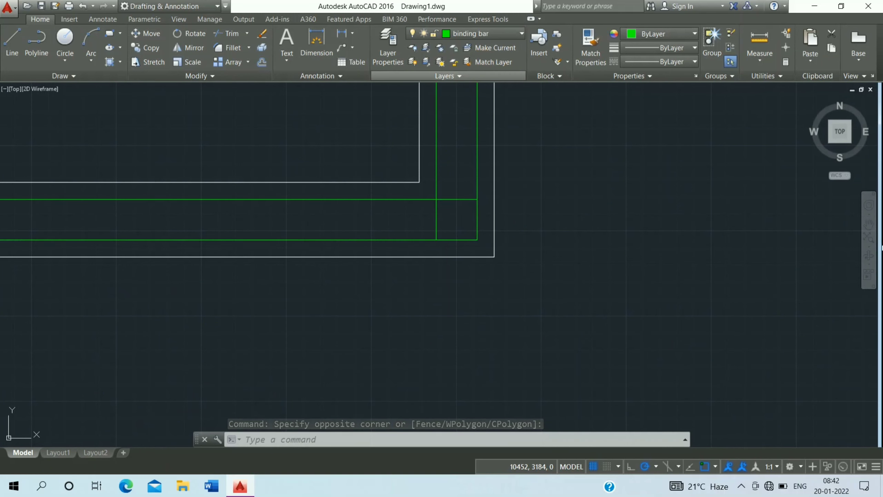
key(Escape)
scroll(394, 136, down, 2)
scroll(599, 262, down, 2)
scroll(433, 176, down, 2)
middle_drag(434, 175, 550, 286)
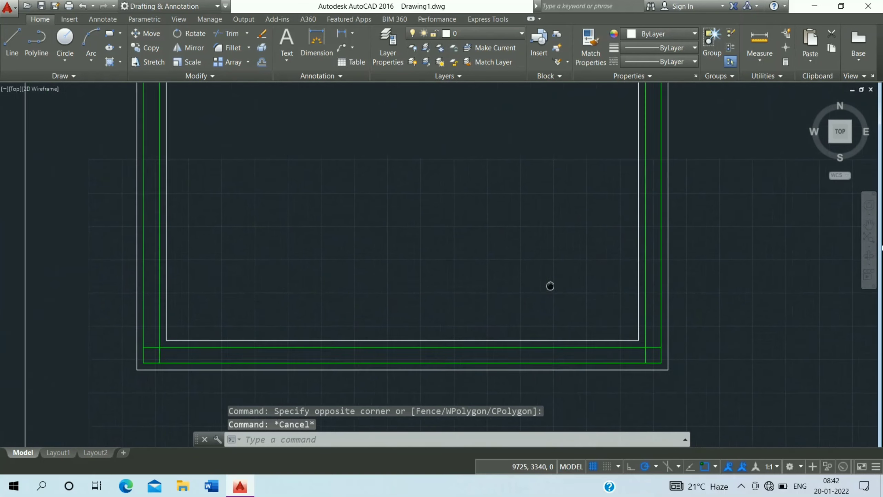
scroll(493, 236, down, 4)
scroll(473, 134, up, 2)
Make top bar the current layer and start DONUT with inside 0, outside 10
click(484, 52)
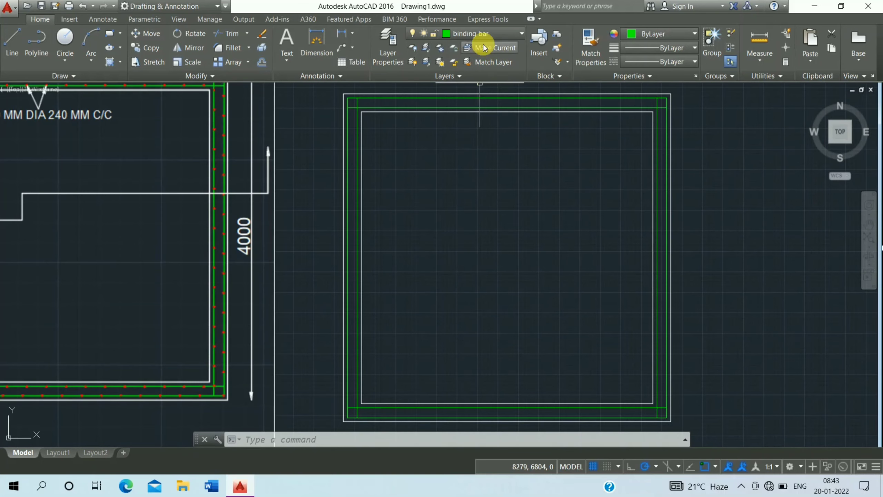
click(483, 34)
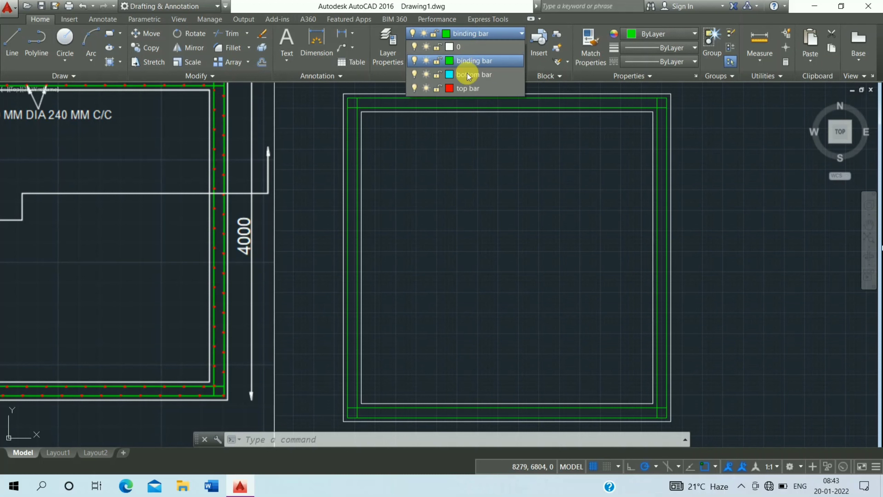
click(467, 88)
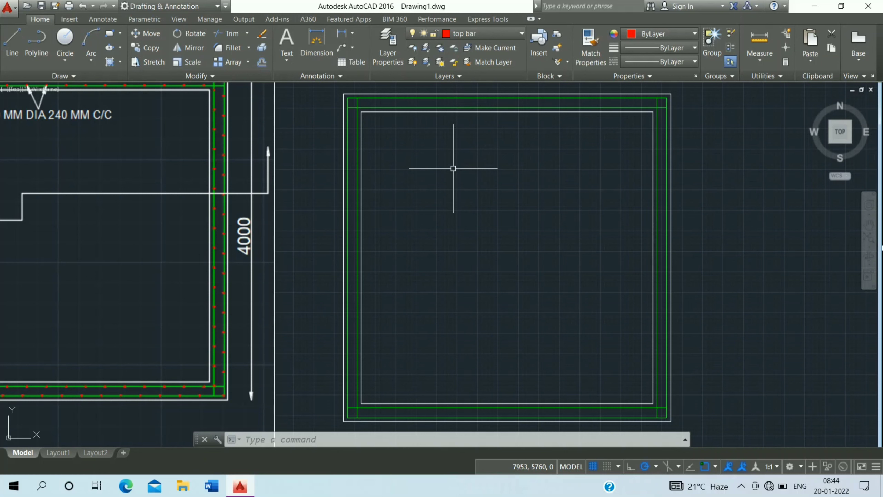
text(DO)
key(Return)
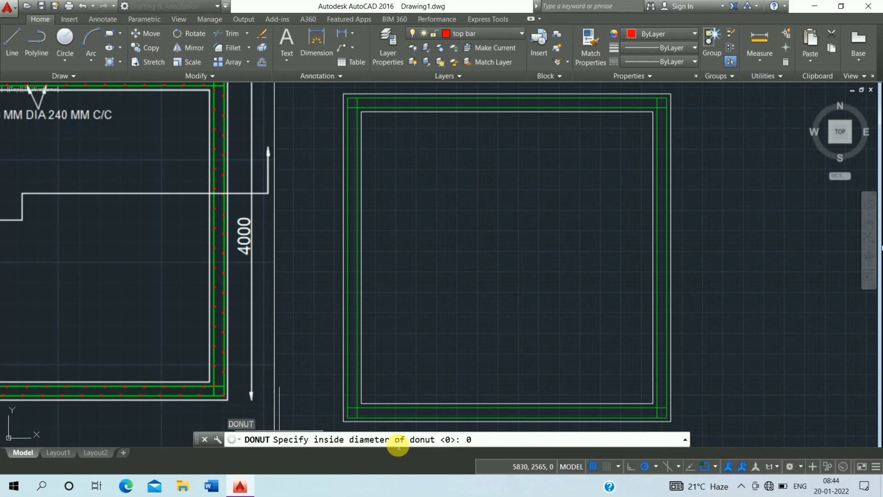
key(Return)
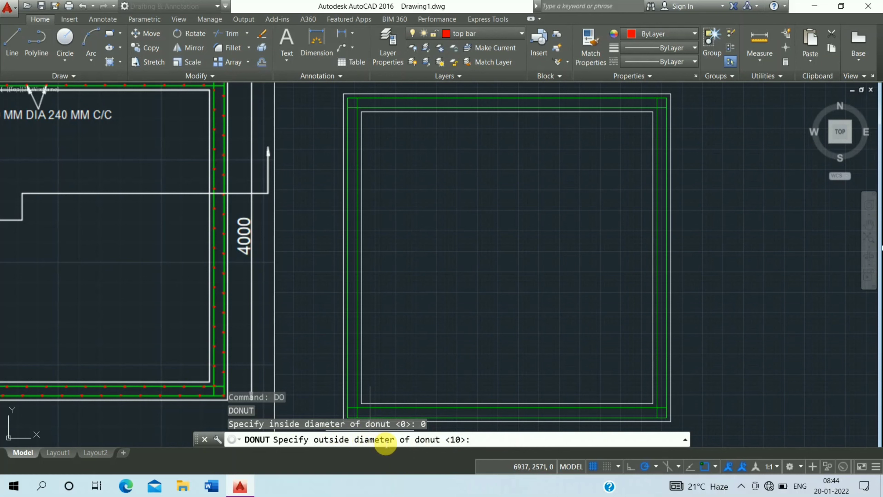
text(10)
key(Return)
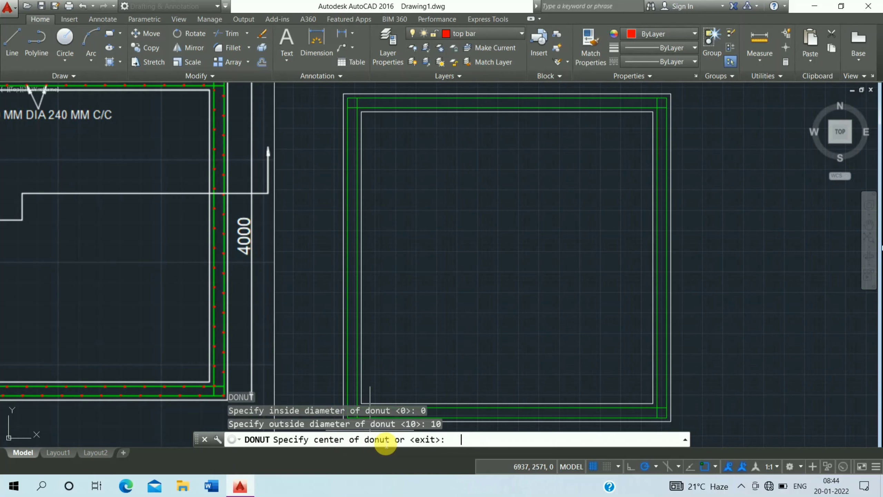
Place a red donut dot at the green rectangle's top-left corner
scroll(354, 118, up, 5)
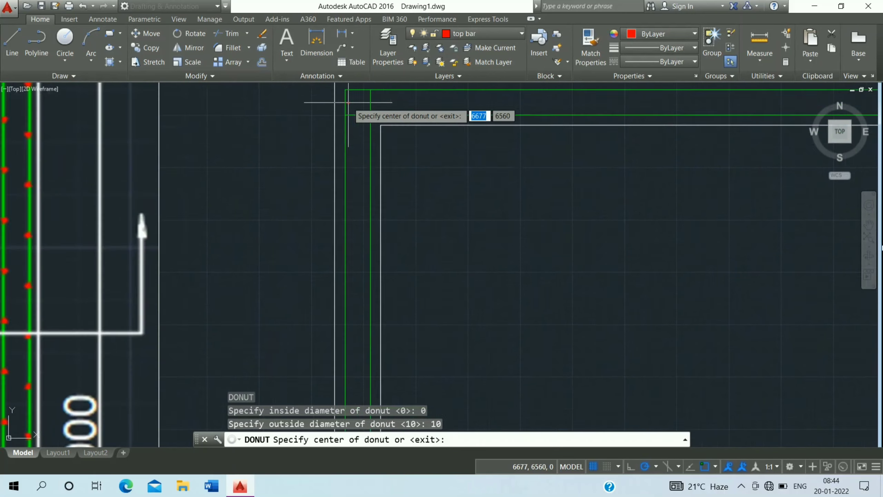
middle_drag(355, 119, 329, 194)
scroll(327, 194, up, 3)
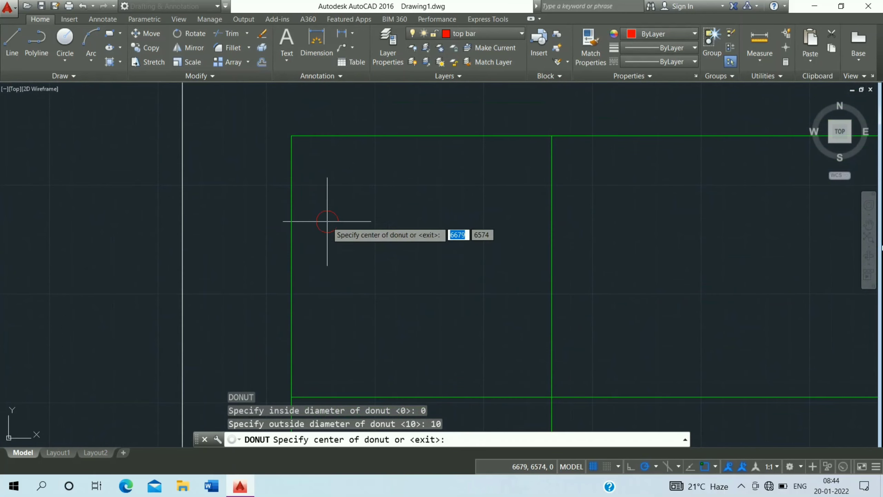
scroll(306, 137, up, 3)
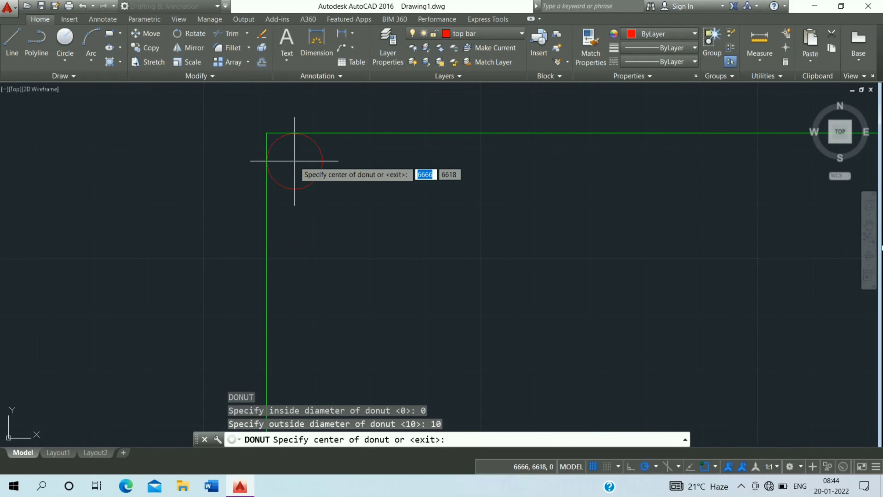
click(294, 161)
Place a second red dot at the bottom-left corner and end the Donut command
scroll(384, 296, down, 5)
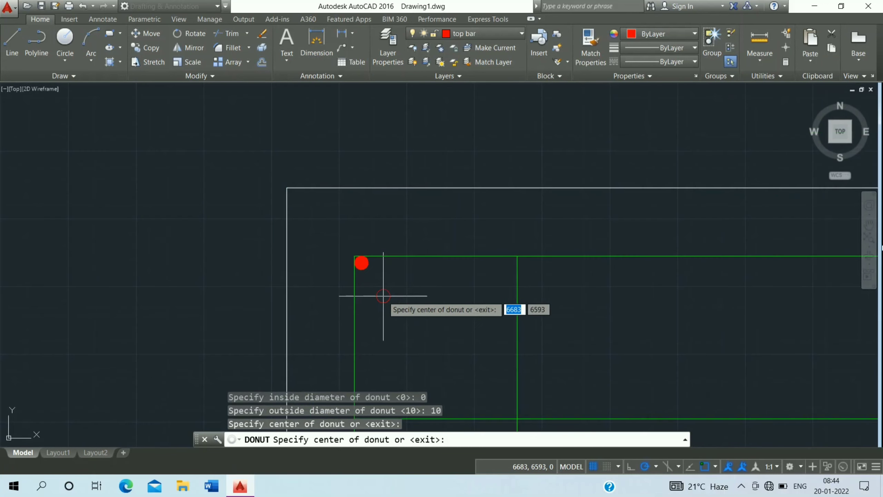
middle_drag(384, 296, 354, 197)
scroll(354, 197, down, 3)
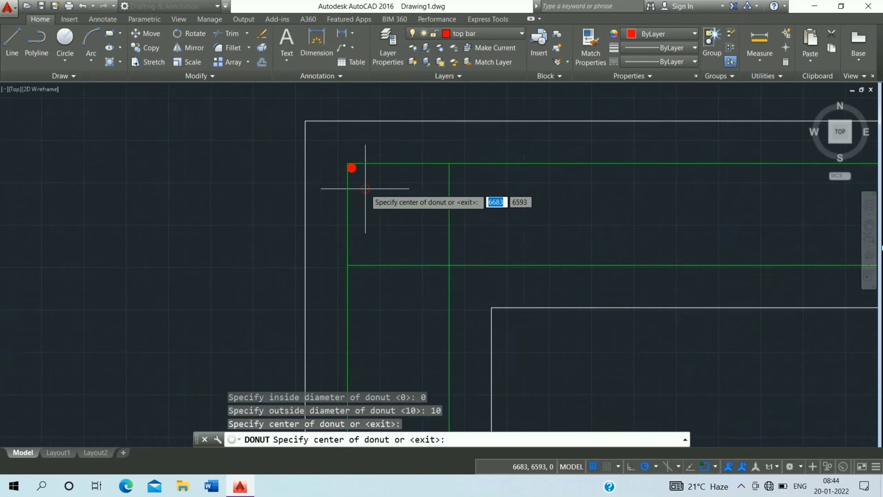
scroll(413, 320, down, 3)
scroll(435, 264, up, 3)
scroll(425, 235, up, 3)
scroll(428, 264, up, 2)
scroll(428, 266, up, 2)
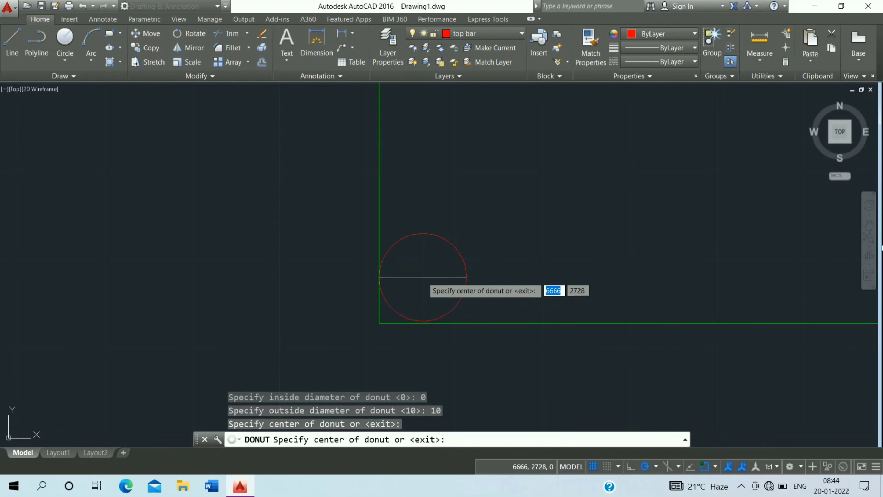
click(423, 277)
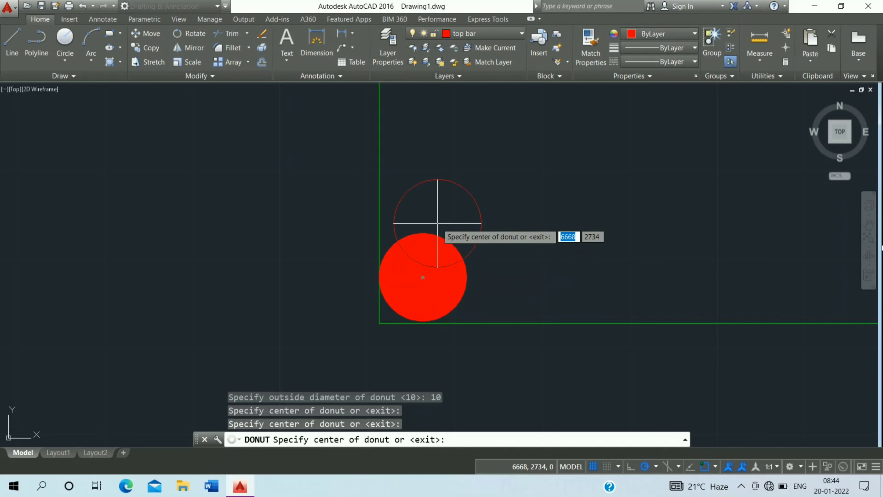
key(Escape)
Select the red dot at the frame's top-left corner
click(423, 275)
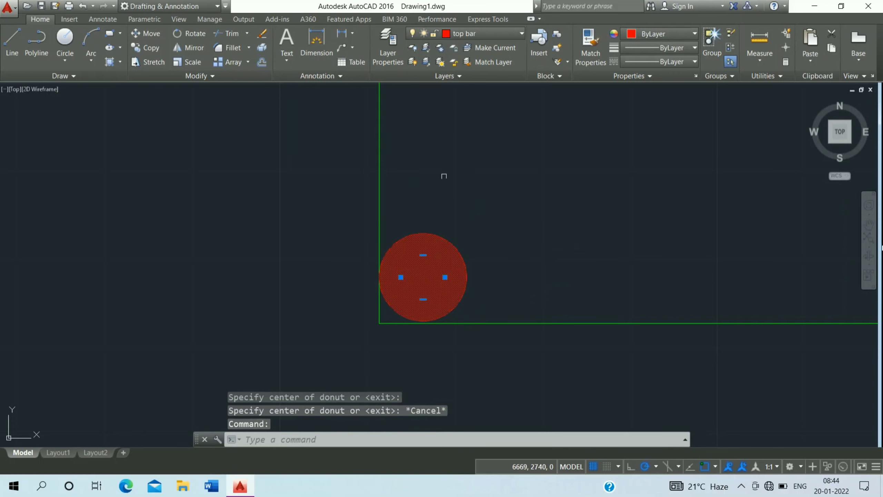
scroll(438, 192, down, 3)
scroll(438, 191, down, 3)
scroll(435, 239, down, 2)
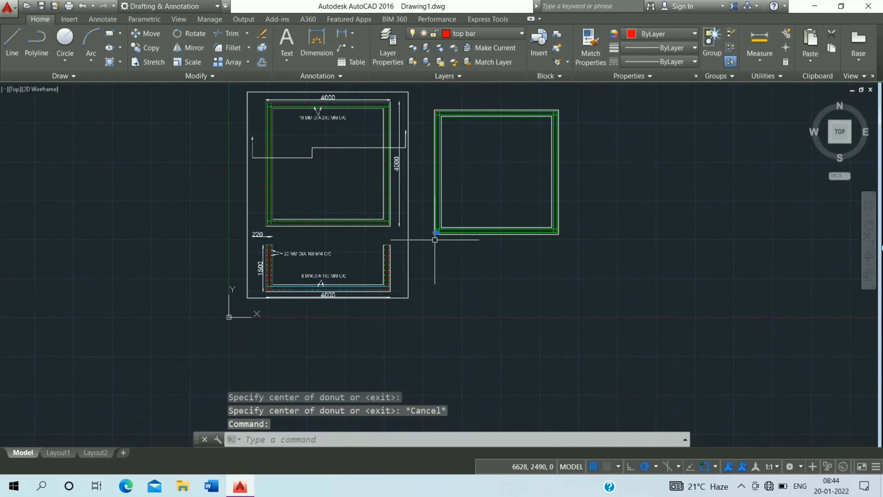
scroll(437, 208, up, 6)
scroll(421, 190, up, 5)
middle_drag(404, 206, 399, 117)
scroll(400, 118, down, 3)
scroll(404, 134, up, 3)
scroll(355, 109, up, 4)
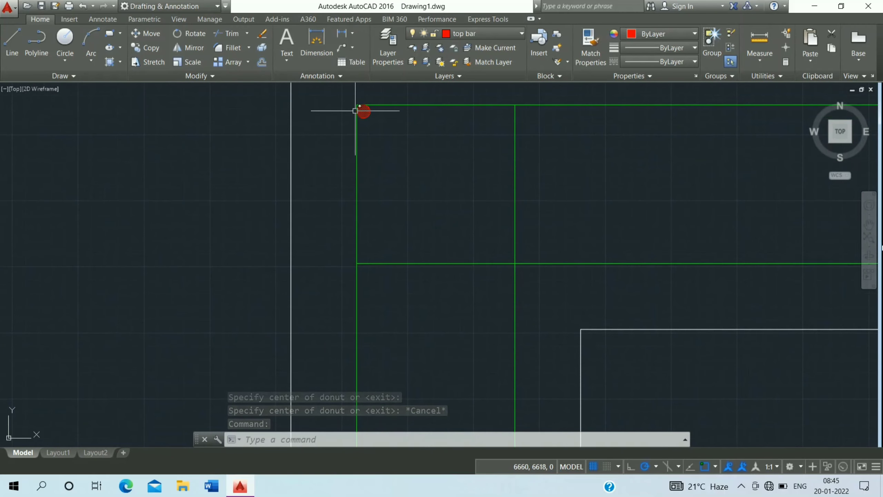
click(355, 110)
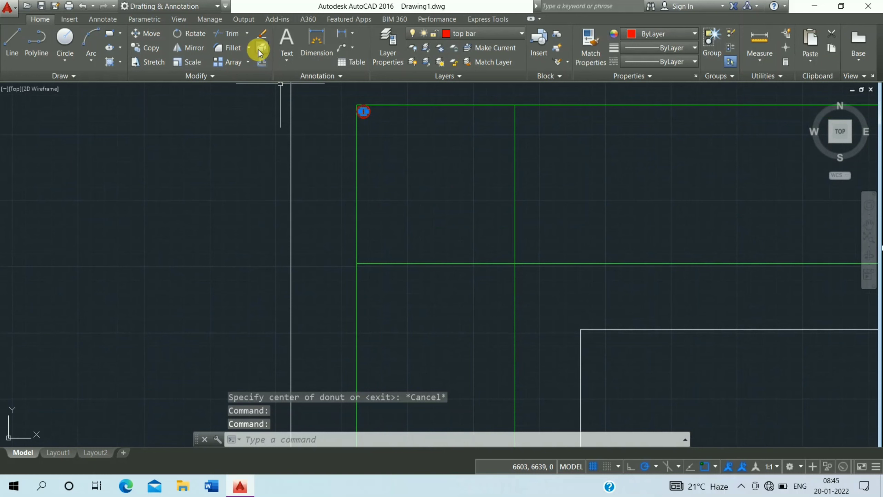
Copy the dot as an array of 20 items spaced 240 to the right with Ortho on
click(139, 47)
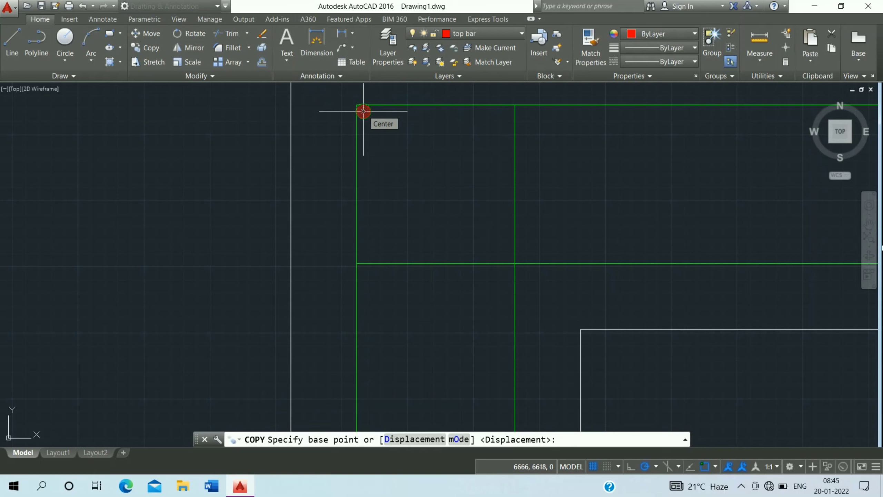
click(363, 111)
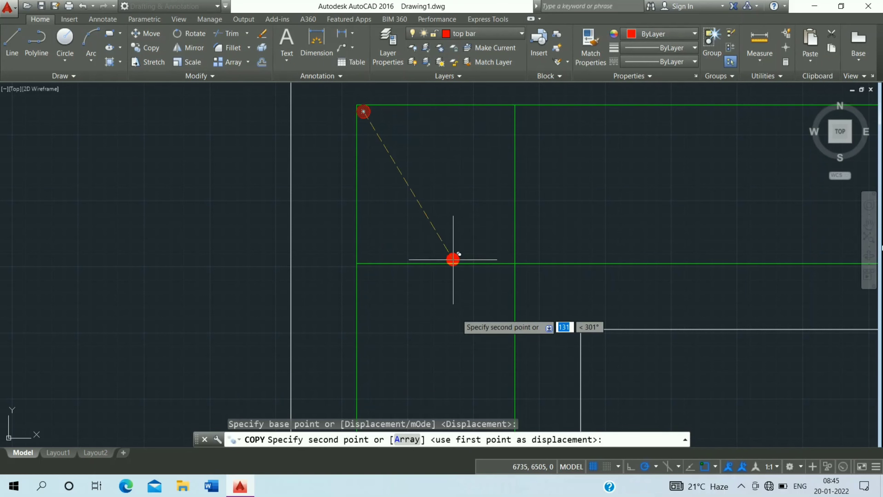
click(406, 440)
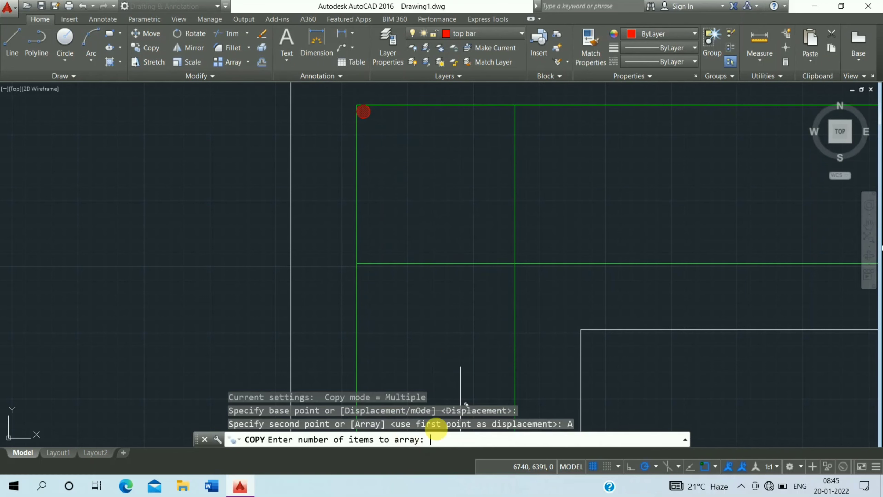
click(629, 467)
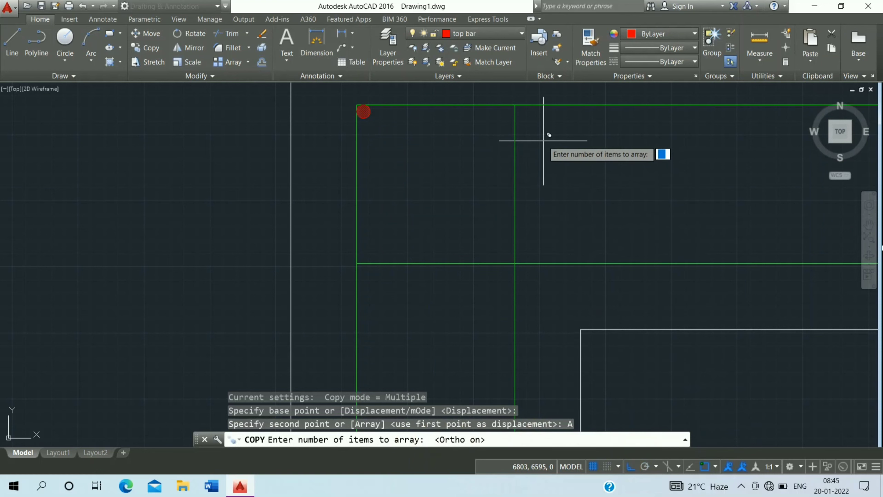
text(20)
key(Return)
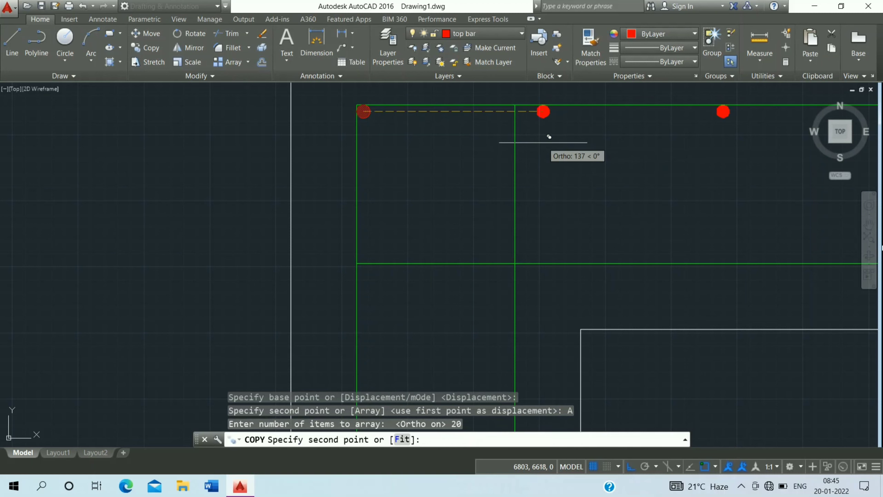
text(240)
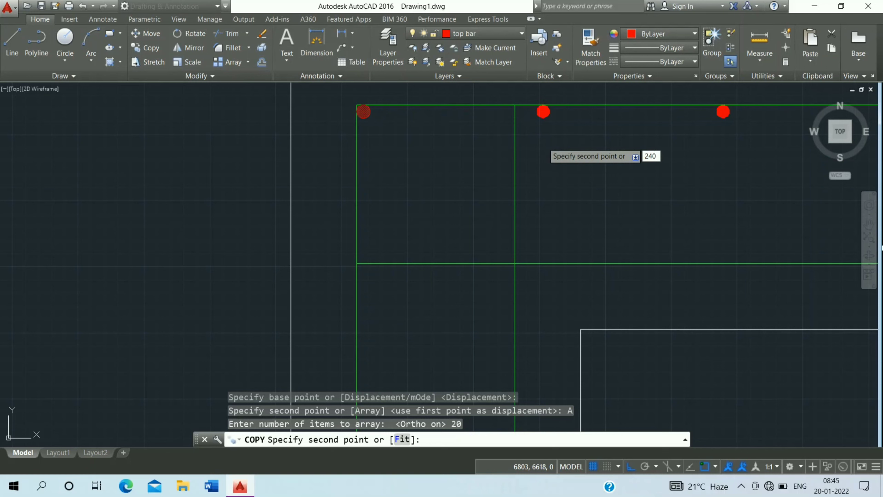
key(Return)
key(Escape)
scroll(534, 151, down, 5)
mouse_move(534, 152)
middle_down()
mouse_move(381, 86)
mouse_move(239, 83)
middle_up()
Window-select the surplus dots running past the frame's edge and erase them
scroll(467, 134, down, 5)
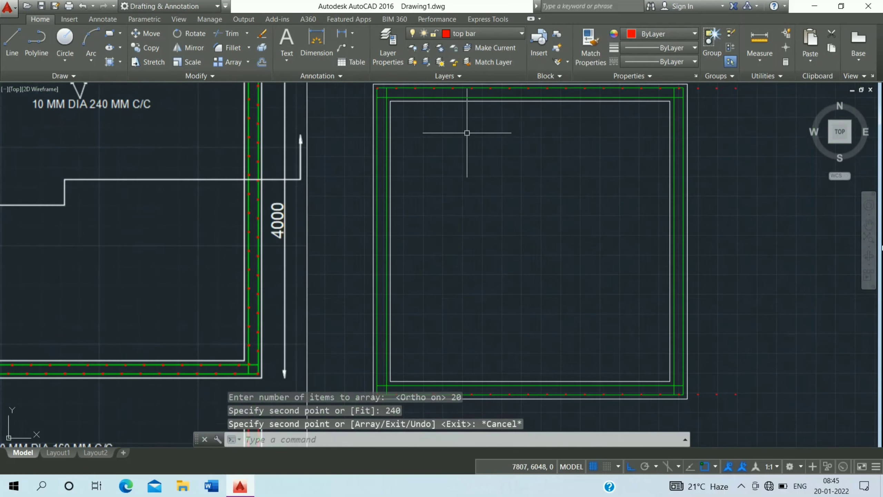
scroll(438, 111, up, 1)
scroll(629, 329, up, 6)
middle_drag(696, 369, 645, 300)
scroll(645, 300, down, 1)
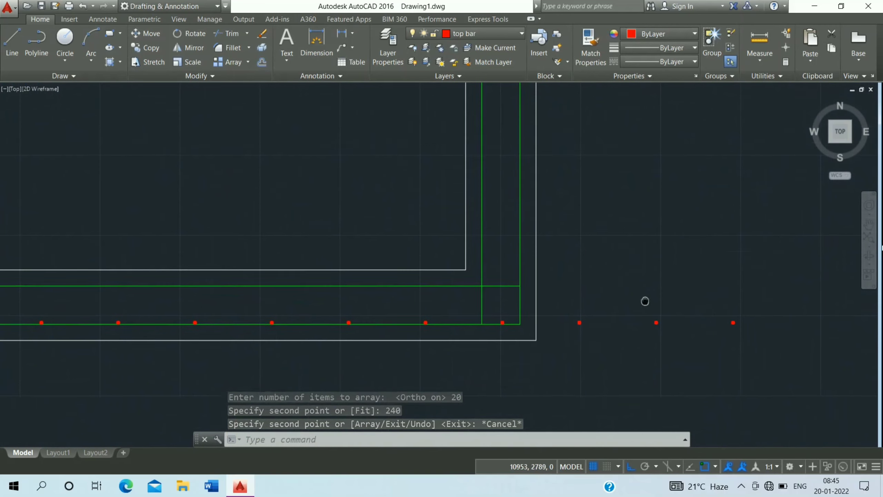
click(751, 293)
click(558, 366)
scroll(553, 324, down, 5)
middle_drag(548, 339, 550, 446)
scroll(580, 190, up, 4)
click(640, 196)
click(509, 293)
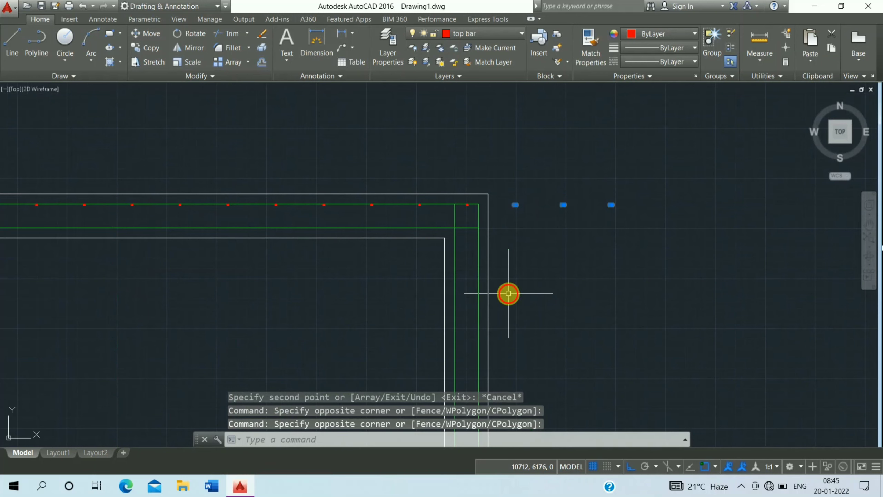
text(e)
key(Return)
Select the last remaining dot at the bar's end and start Move
scroll(446, 205, up, 2)
scroll(462, 226, up, 3)
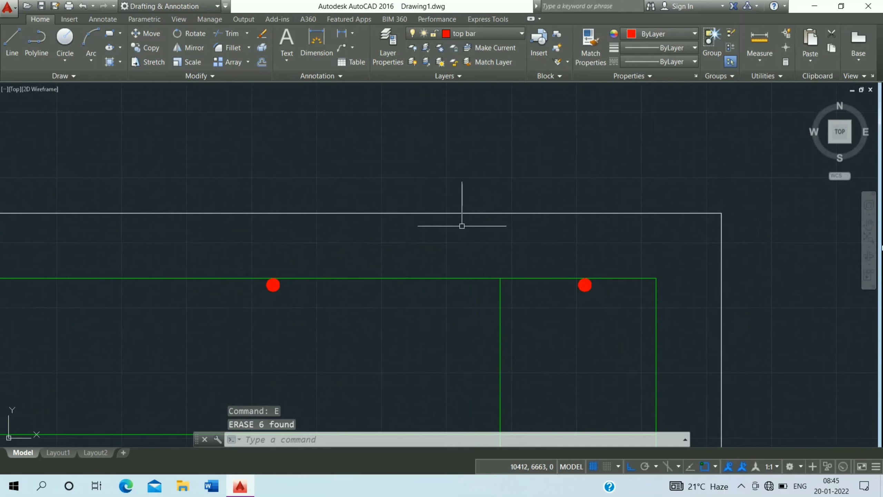
middle_drag(462, 226, 434, 83)
scroll(529, 243, down, 10)
scroll(538, 330, up, 5)
scroll(502, 378, down, 5)
middle_drag(503, 378, 509, 257)
scroll(556, 278, down, 2)
scroll(577, 348, down, 2)
scroll(560, 371, up, 2)
scroll(559, 371, up, 5)
scroll(558, 367, up, 2)
scroll(631, 414, up, 2)
click(525, 355)
click(139, 31)
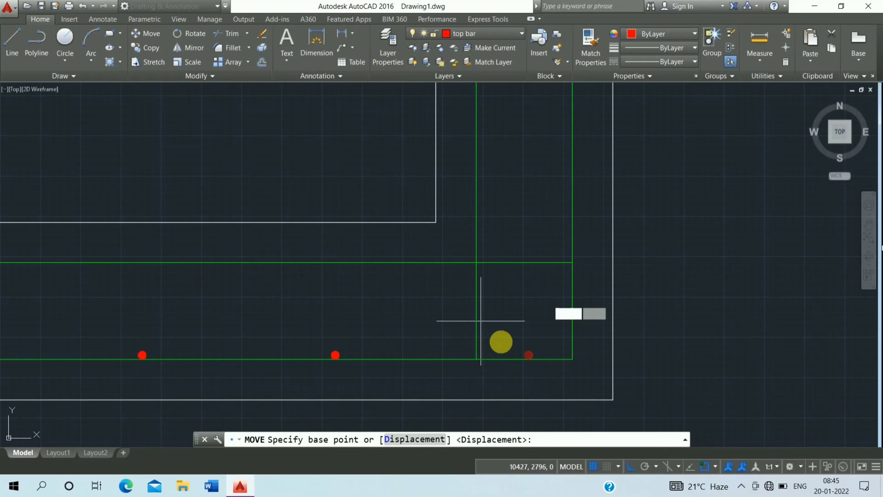
Move the dot from its centre onto the green bars' bottom-right corner
scroll(526, 359, up, 4)
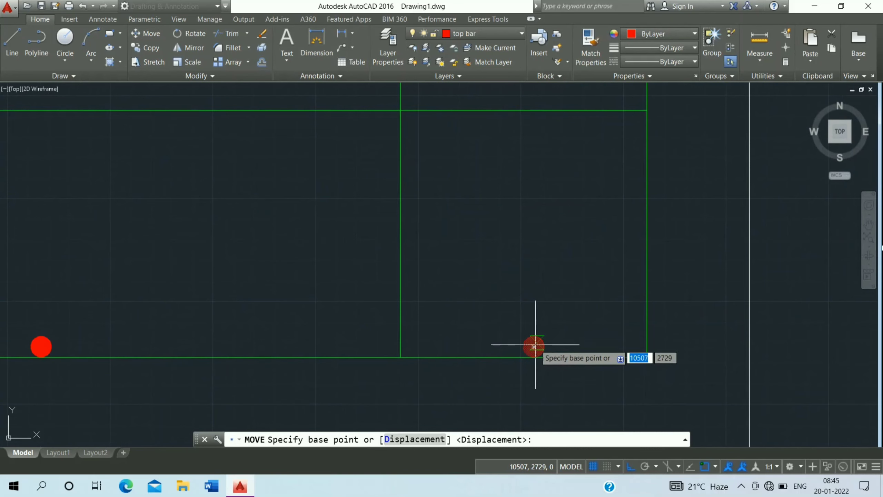
click(533, 346)
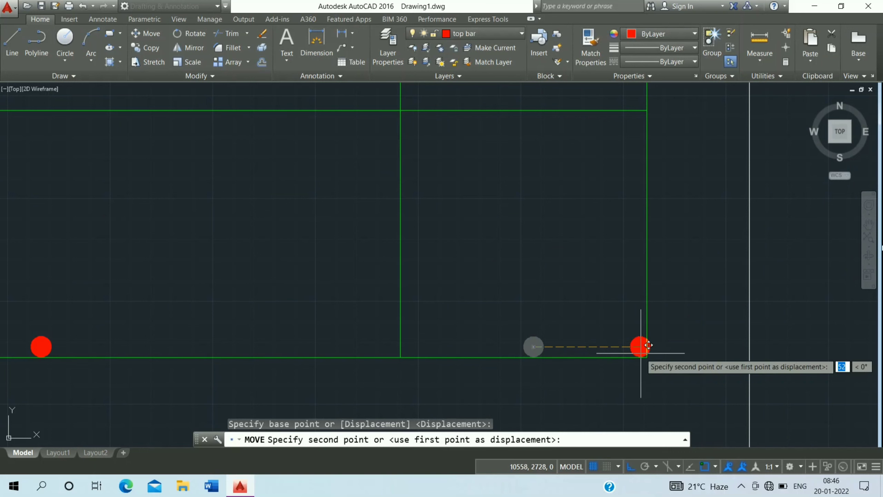
click(636, 346)
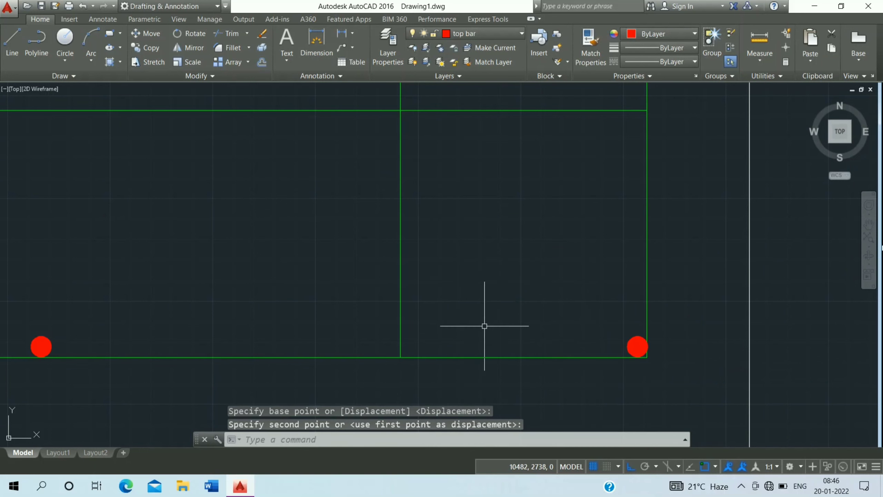
Pan to the frame's top-left corner and select the corner dot there
scroll(482, 324, down, 2)
scroll(687, 134, down, 5)
scroll(684, 136, up, 4)
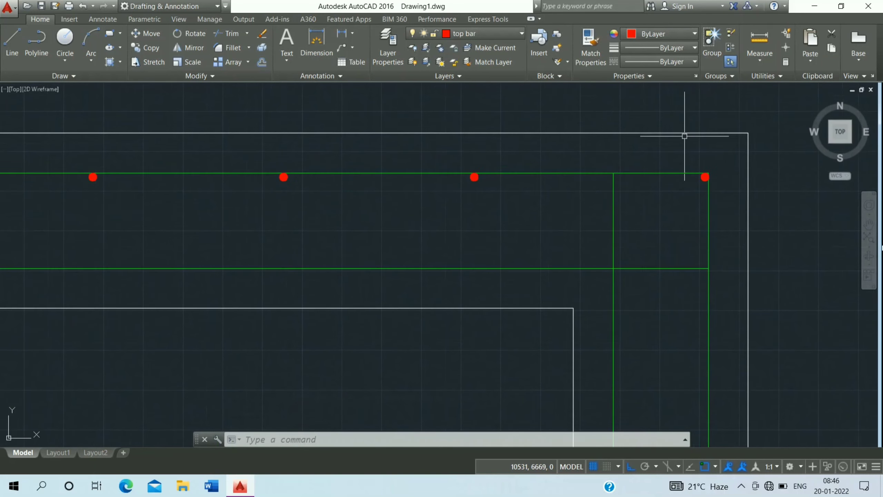
scroll(445, 187, down, 5)
middle_drag(253, 192, 694, 179)
scroll(492, 181, up, 3)
scroll(487, 192, up, 1)
click(366, 198)
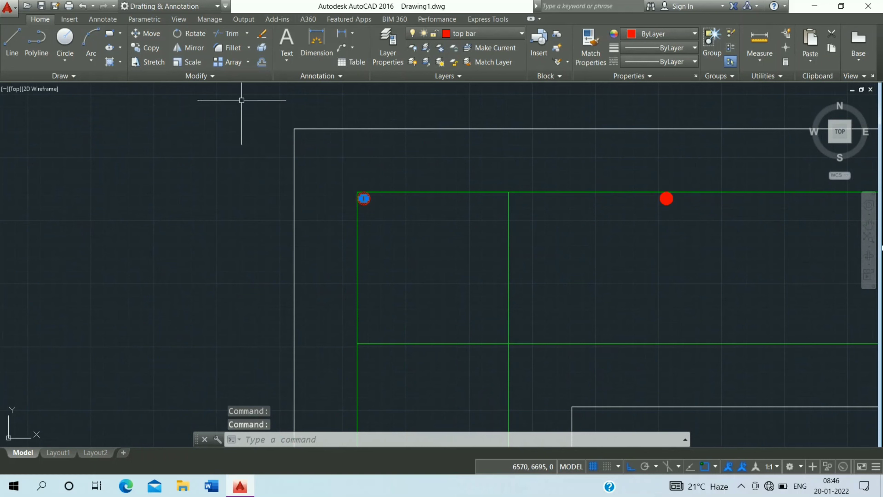
Copy the top-left dot as a 20-item array spaced 240 downward along the left bar
click(132, 45)
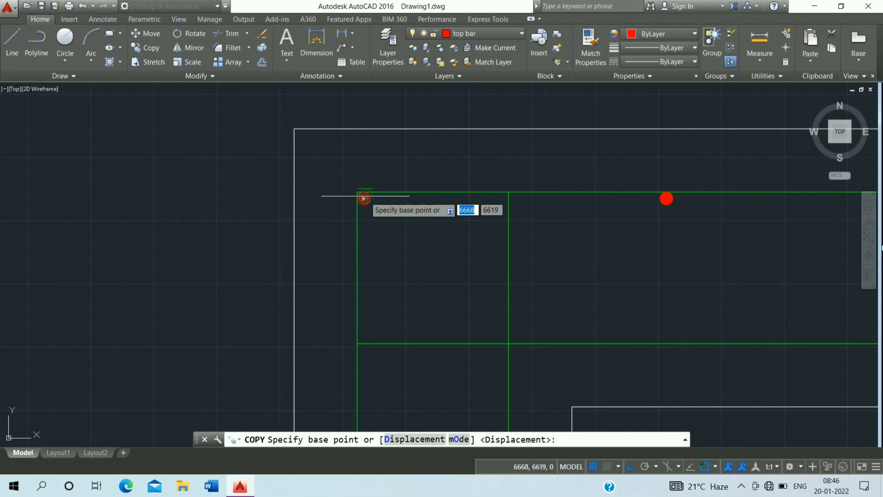
click(362, 198)
scroll(379, 226, down, 3)
scroll(440, 389, up, 5)
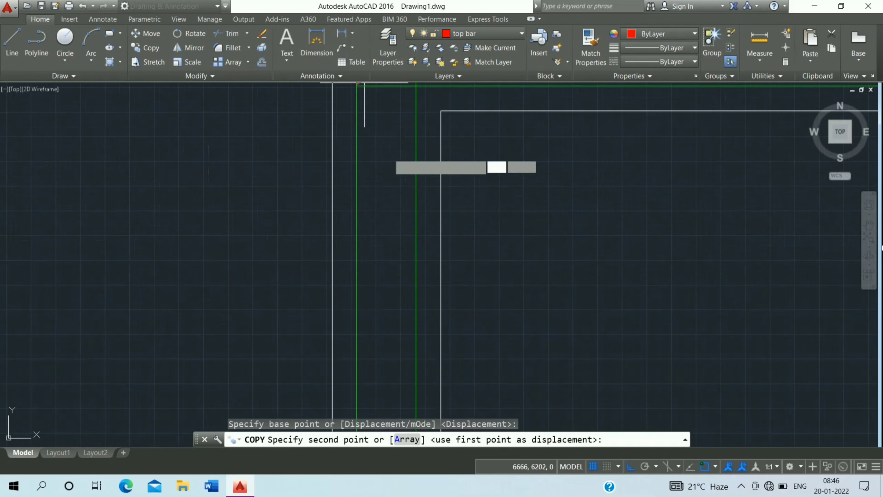
click(406, 440)
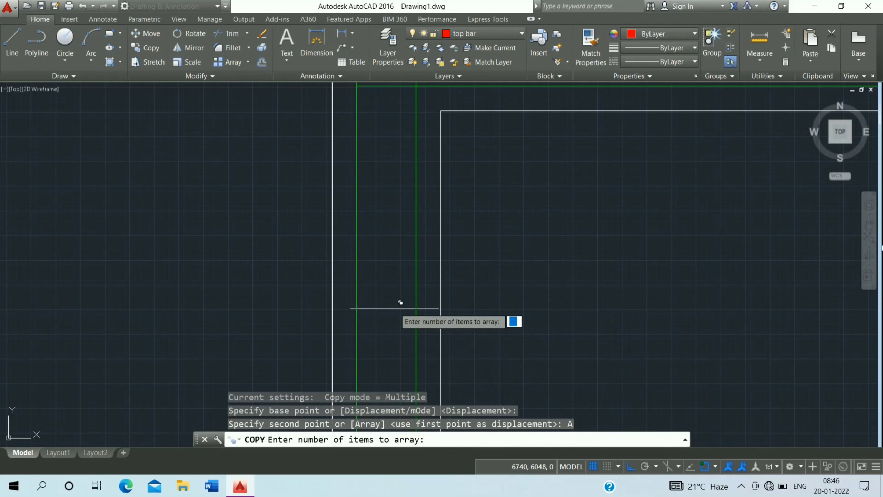
text(20)
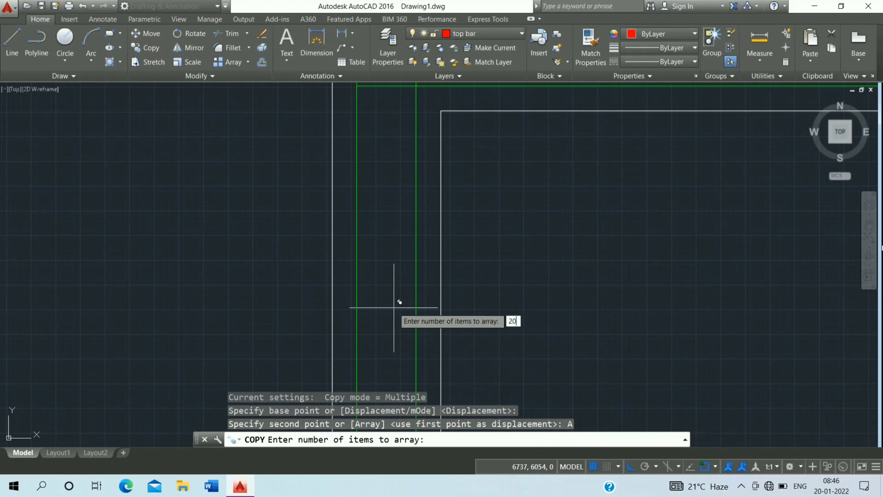
key(Return)
text(24)
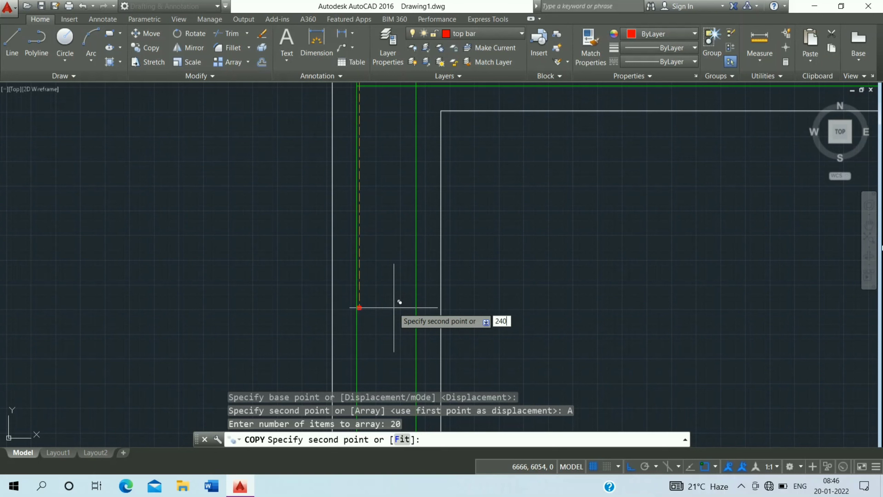
key(Return)
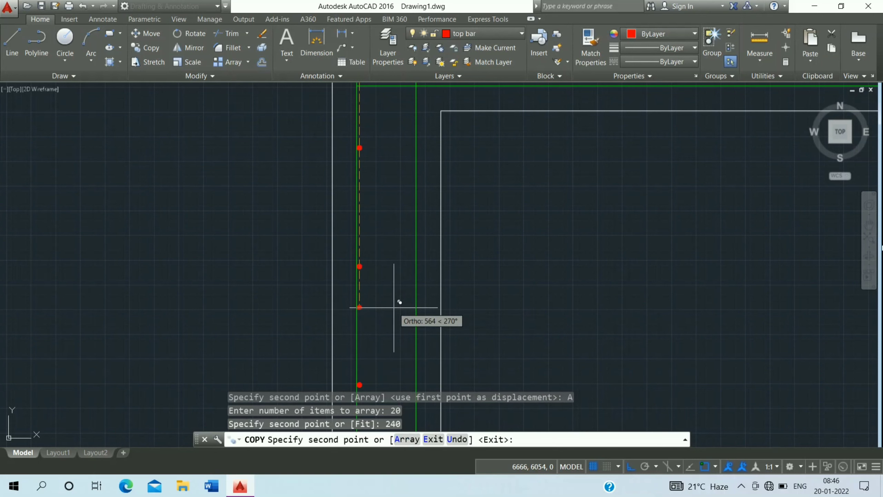
key(Escape)
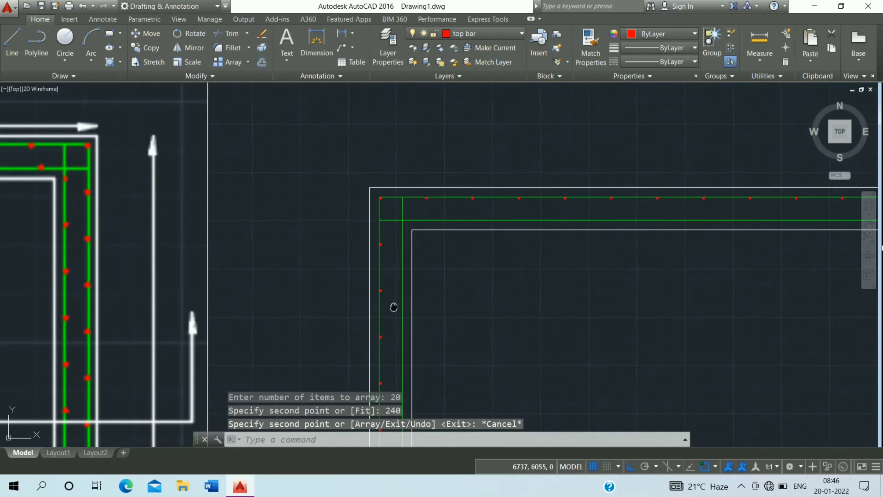
Erase the overshooting dots below the frame's bottom-left and bottom-right corners
middle_drag(450, 371, 461, 245)
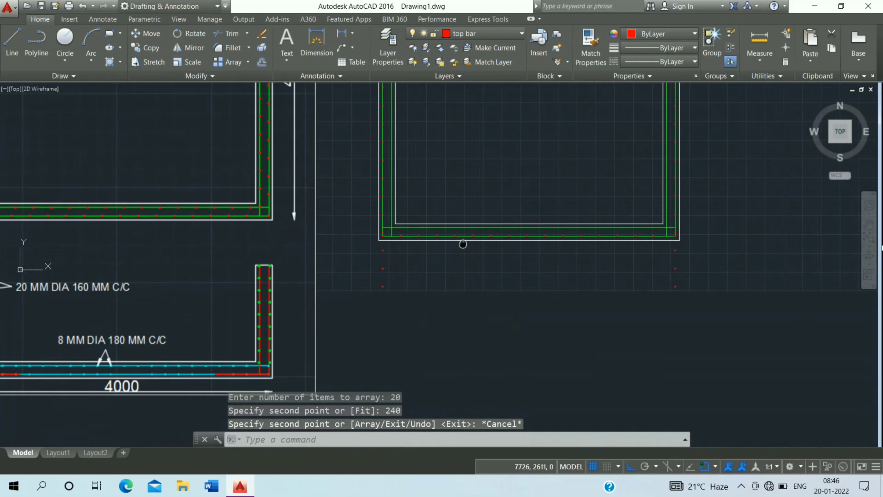
scroll(401, 246, up, 5)
scroll(396, 240, down, 2)
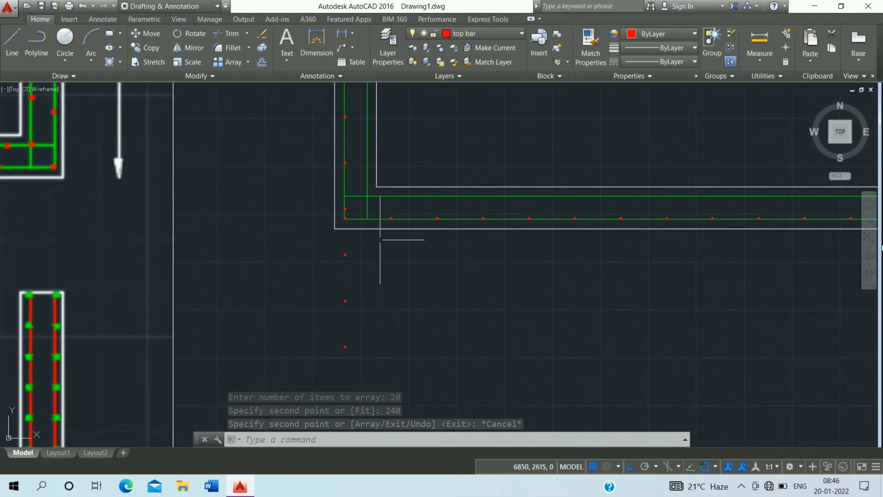
click(389, 223)
click(321, 433)
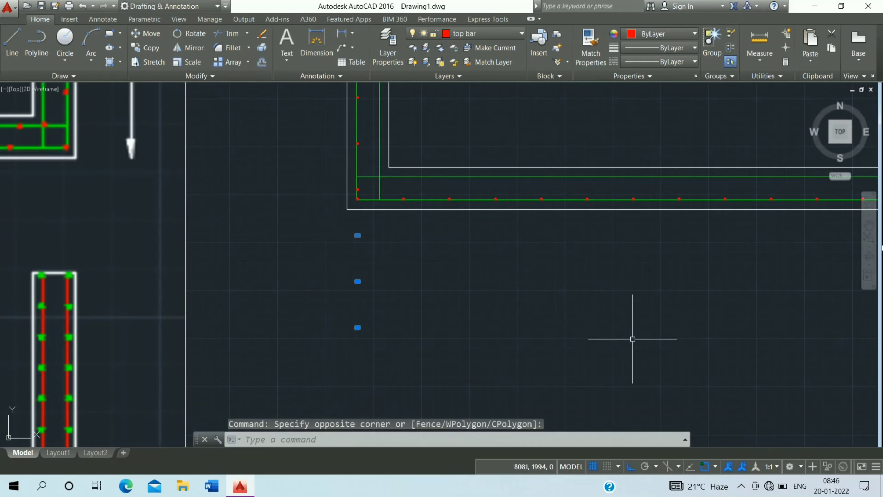
scroll(470, 345, down, 4)
middle_drag(680, 324, 467, 291)
scroll(516, 279, up, 5)
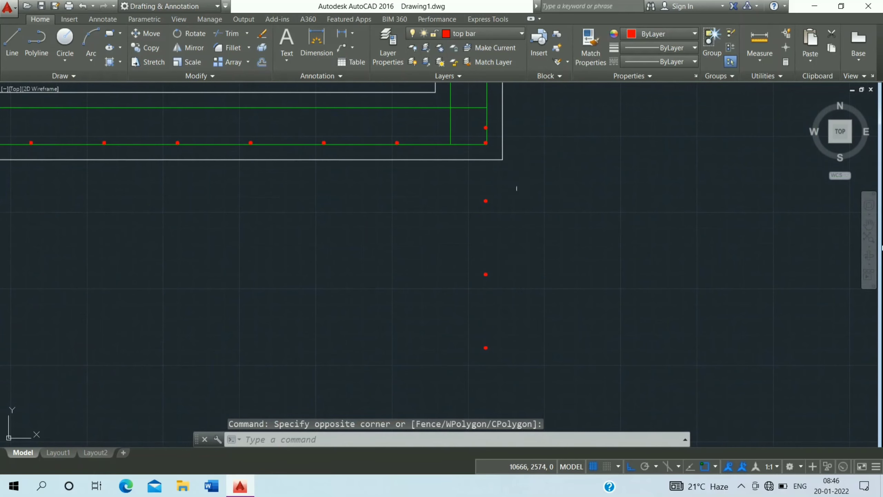
click(523, 165)
click(448, 372)
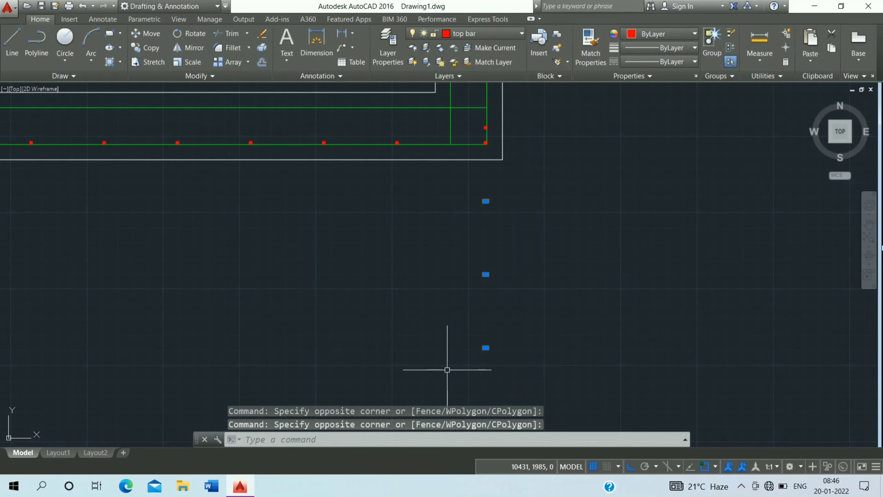
text(e)
key(Return)
Select the leftover dot near the rectangle's corner and erase it
scroll(548, 237, up, 2)
scroll(561, 232, up, 4)
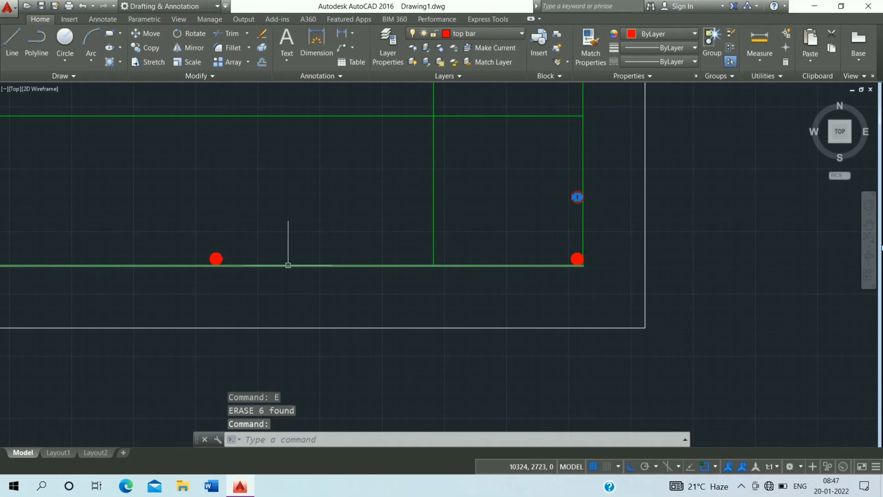
scroll(290, 247, down, 3)
scroll(476, 297, down, 3)
scroll(476, 297, down, 3)
mouse_move(247, 319)
middle_down()
mouse_move(336, 295)
mouse_move(358, 254)
middle_up()
scroll(335, 286, up, 3)
scroll(358, 255, up, 2)
scroll(357, 248, up, 4)
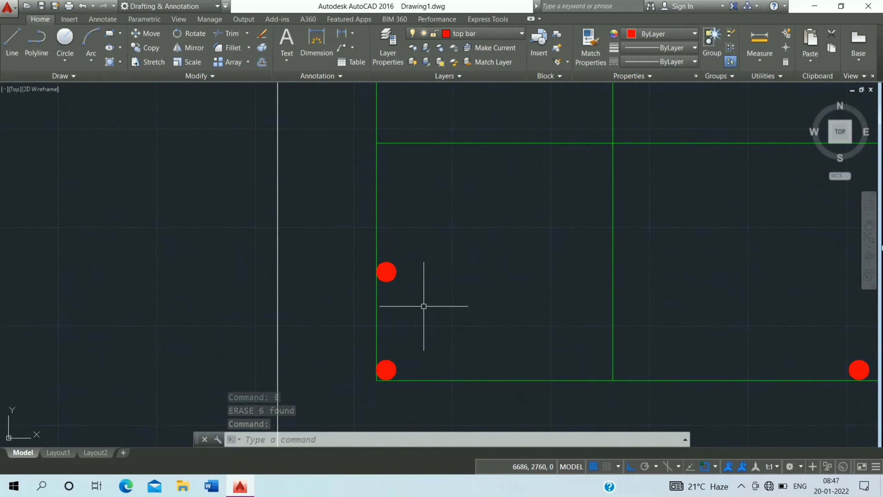
click(369, 260)
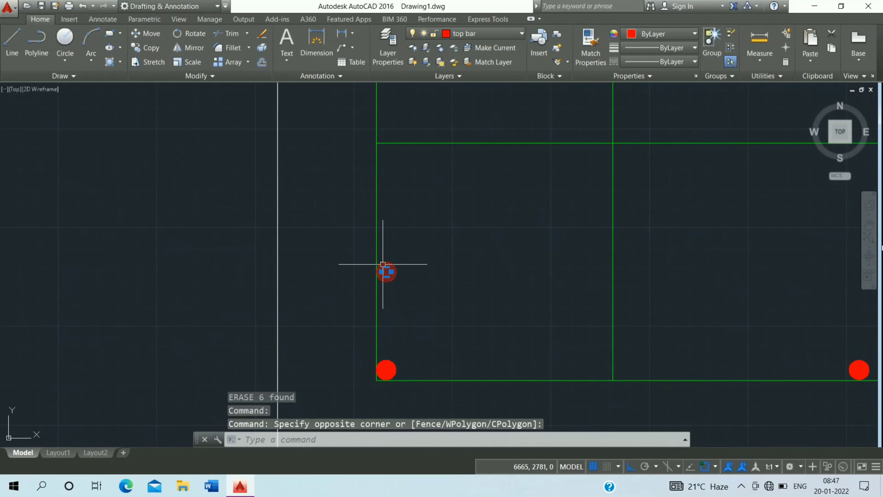
text(e)
key(Return)
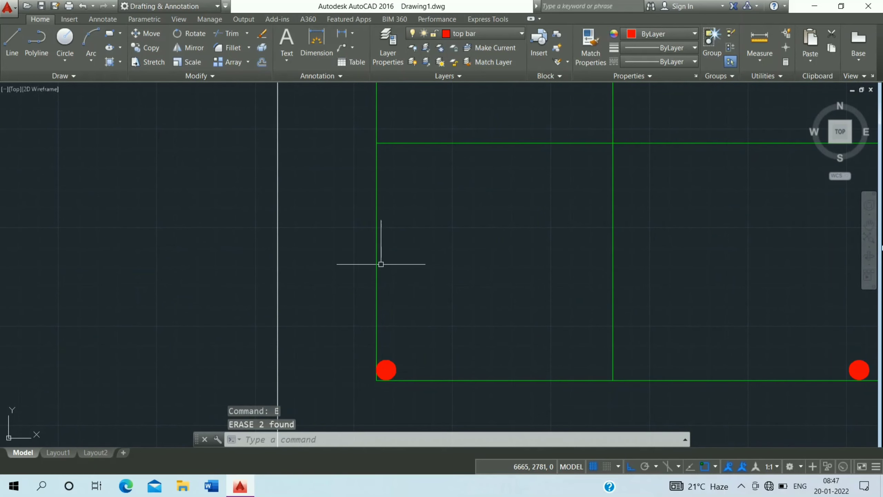
scroll(226, 253, down, 4)
scroll(296, 284, up, 2)
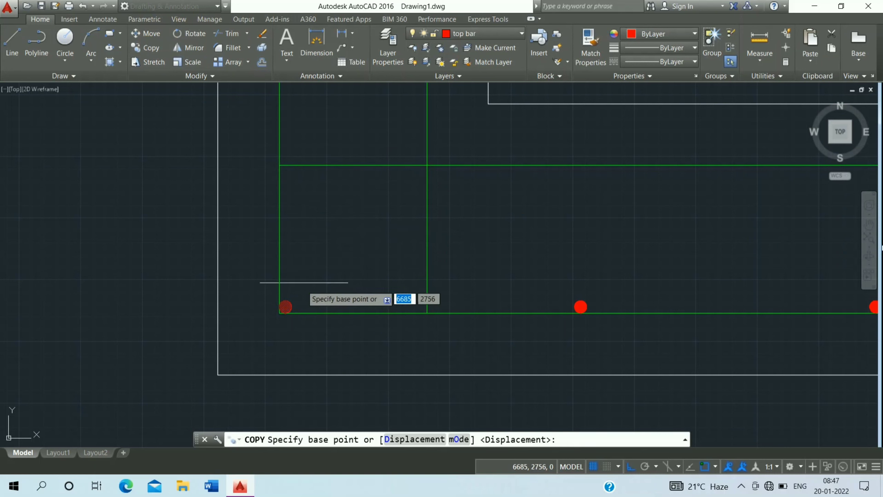
Copy the red dot from its lower-left endpoint, with Ortho off, onto a green rebar intersection
click(285, 306)
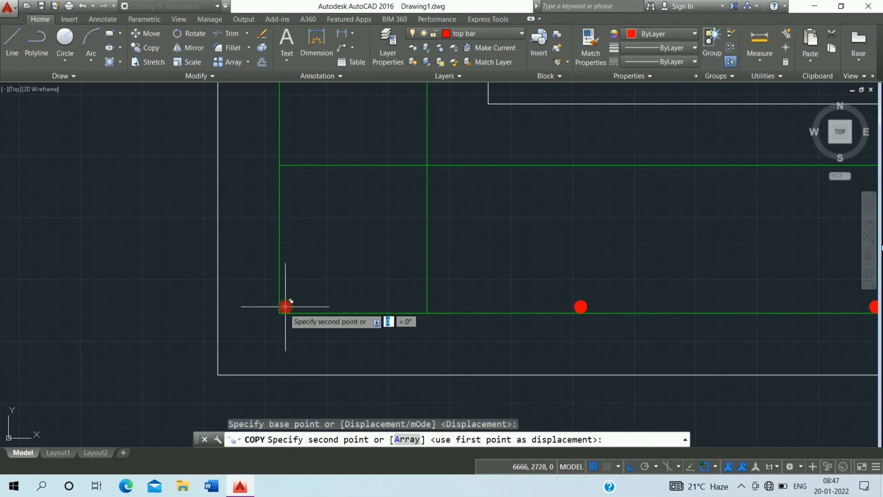
click(631, 471)
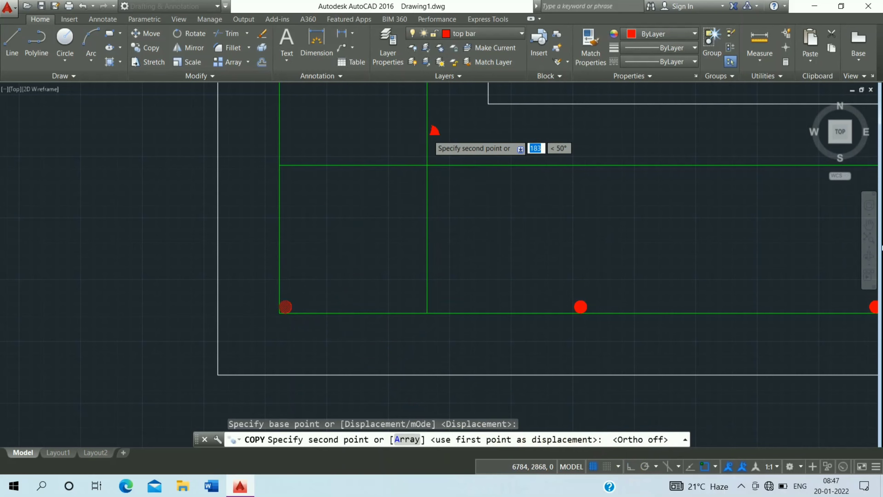
scroll(429, 134, up, 3)
scroll(423, 157, up, 2)
scroll(382, 264, up, 3)
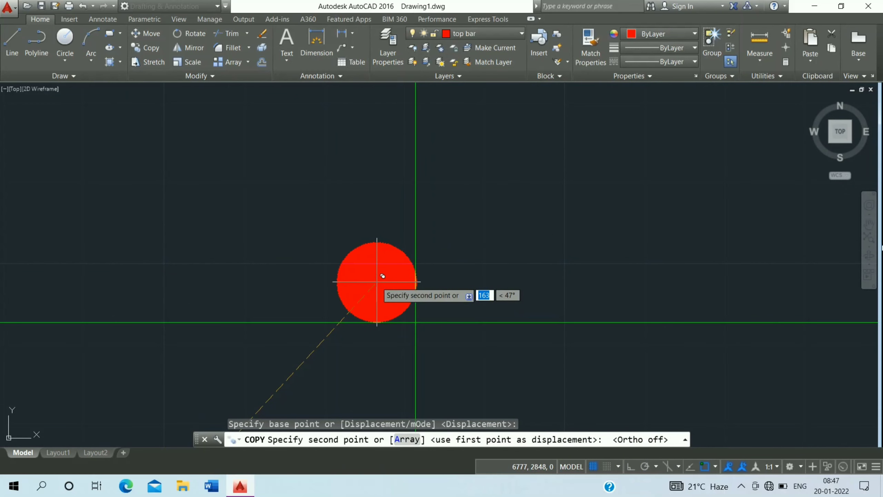
click(383, 276)
Place another red dot copy at the inner rebar corner intersection and end Copy
scroll(383, 276, down, 3)
scroll(369, 183, down, 4)
mouse_move(581, 211)
middle_down()
mouse_move(759, 223)
mouse_move(545, 231)
middle_up()
scroll(759, 223, down, 2)
scroll(670, 246, down, 3)
scroll(301, 231, down, 2)
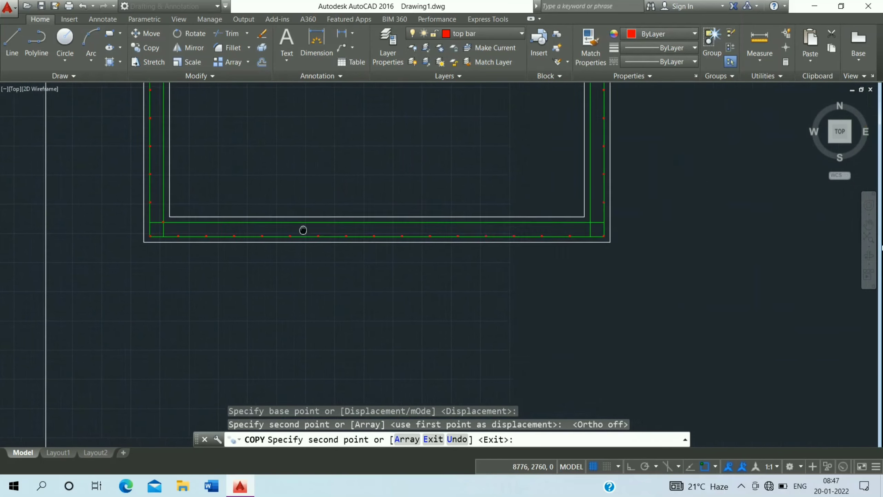
scroll(566, 204, up, 5)
scroll(563, 208, up, 2)
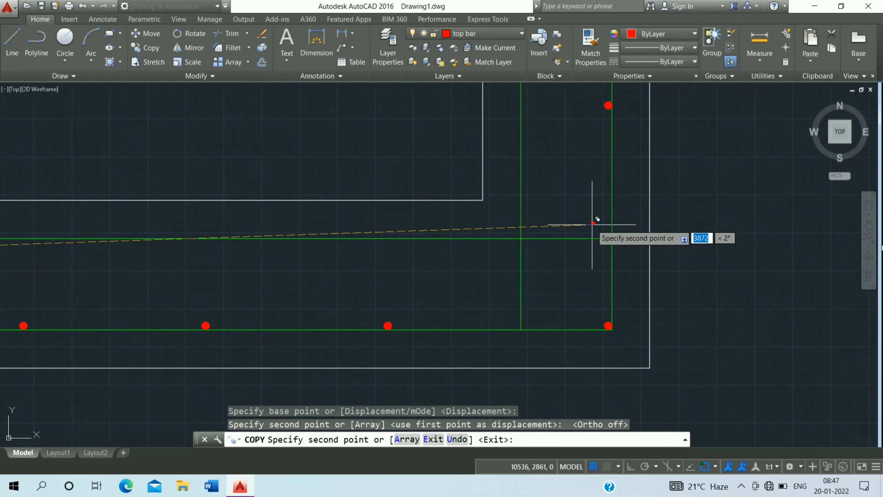
click(524, 235)
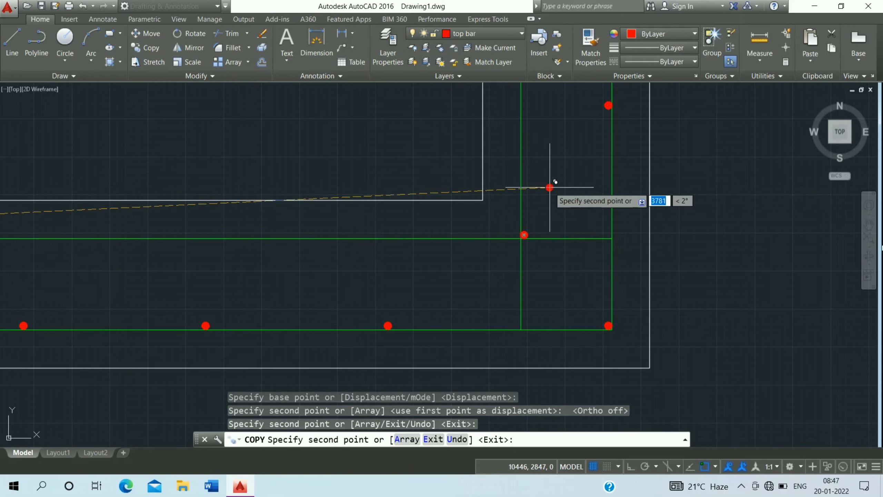
key(Escape)
scroll(557, 237, up, 2)
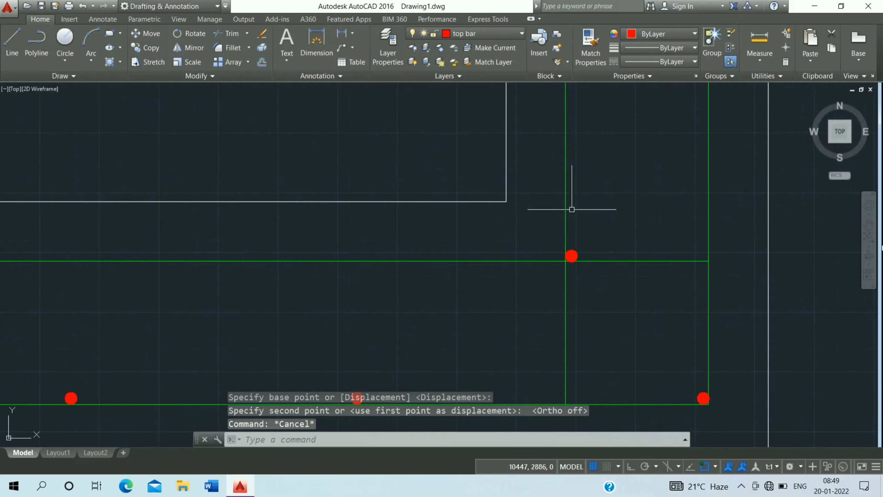
Copy the red dot at the rebar intersection, using its centre as base point
scroll(252, 254, down, 3)
scroll(245, 252, down, 3)
scroll(452, 253, down, 2)
scroll(486, 219, up, 2)
scroll(452, 217, up, 2)
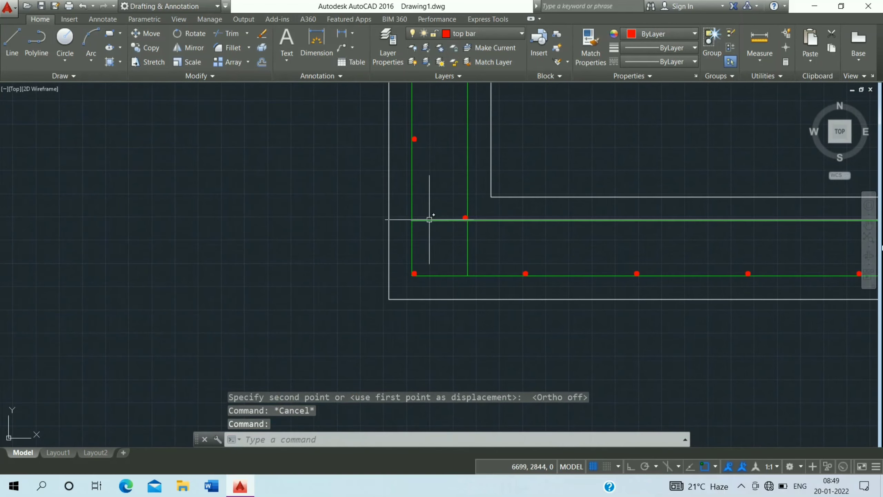
scroll(456, 216, up, 3)
click(493, 225)
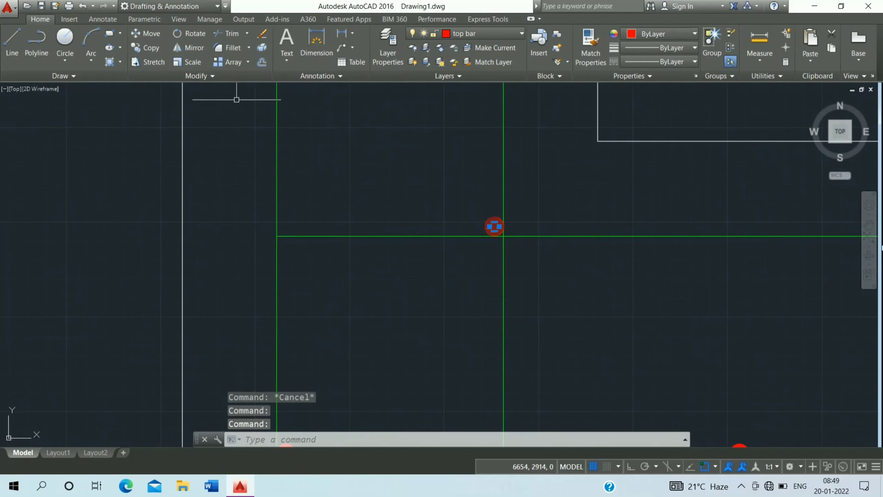
click(158, 52)
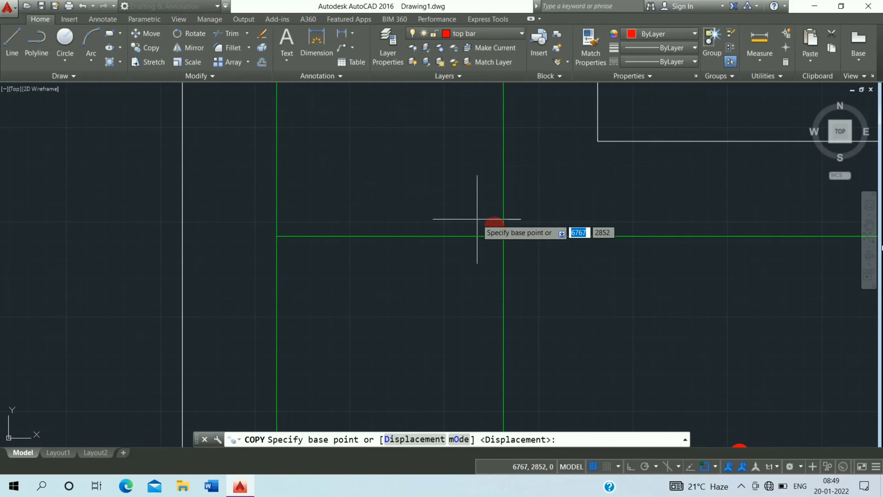
click(494, 226)
Array 20 copies of the dot upward at 240 spacing along the frame's right edge
click(410, 440)
text(20)
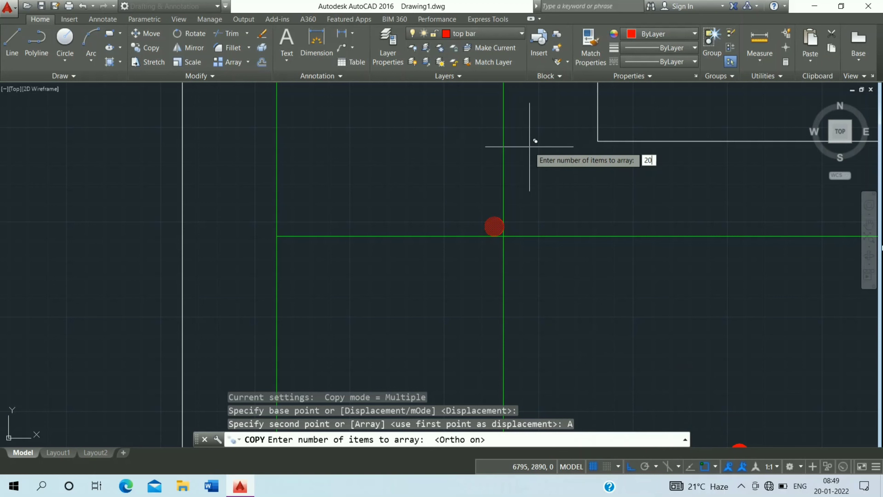
key(Return)
text(0)
key(Return)
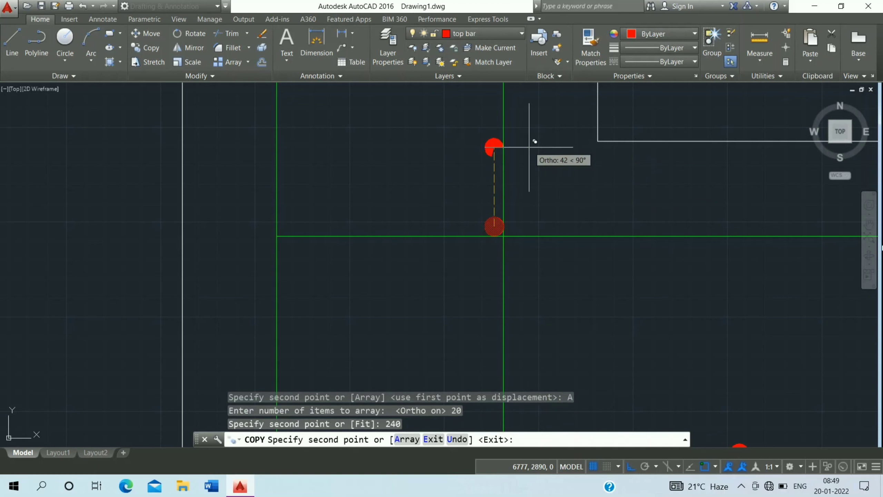
key(Escape)
scroll(542, 138, down, 3)
middle_drag(532, 158, 211, 358)
scroll(465, 191, down, 3)
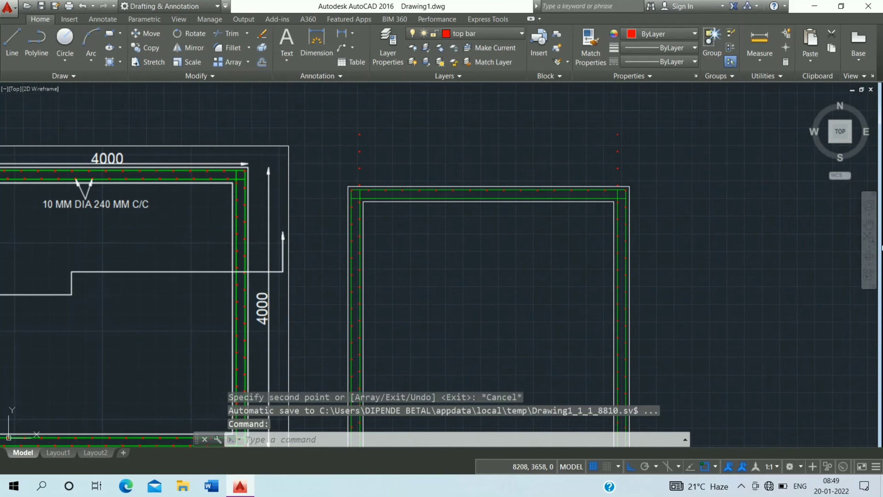
Crossing-select the overshooting red dots above the left corner of the wall section
scroll(359, 180, up, 2)
scroll(374, 95, up, 2)
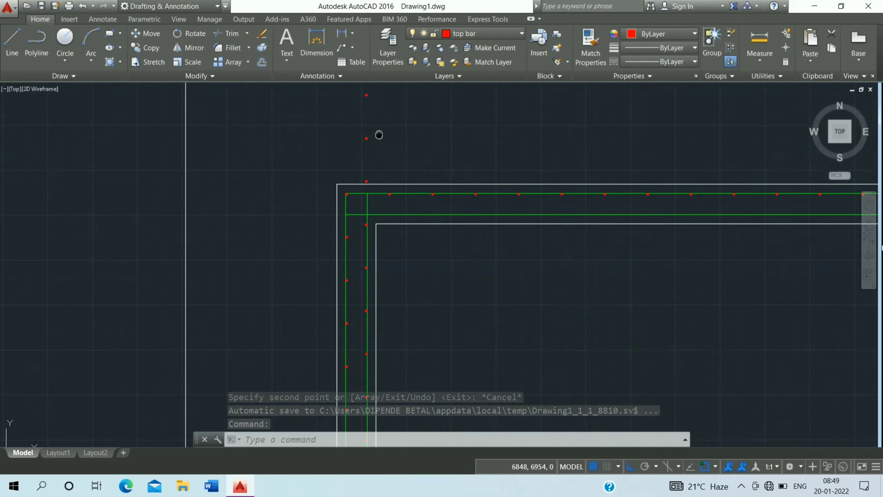
scroll(375, 87, up, 2)
click(375, 85)
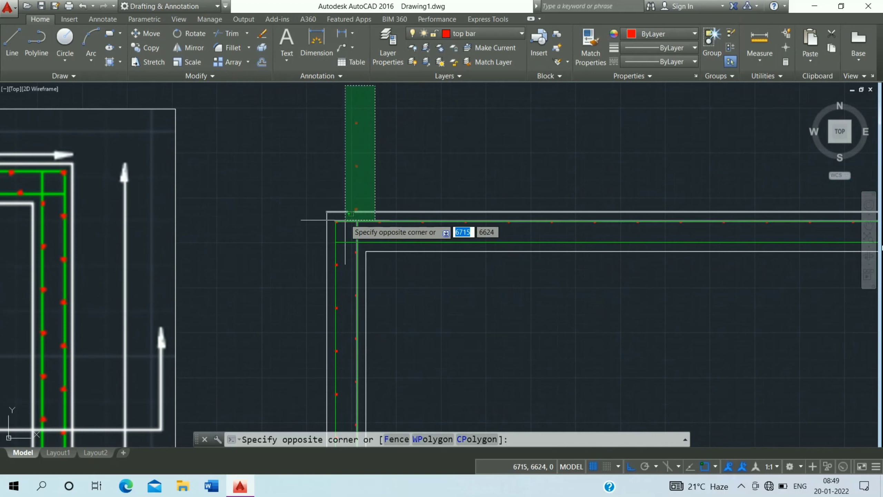
click(349, 207)
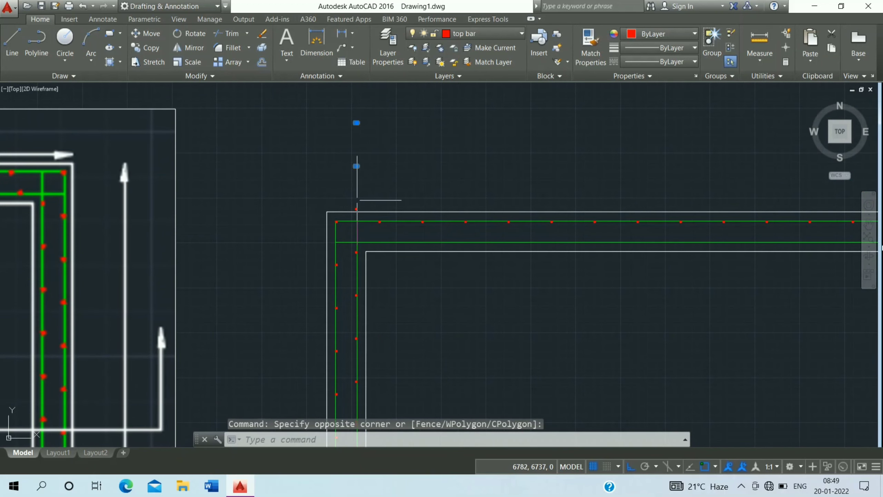
scroll(358, 191, up, 1)
click(356, 197)
click(341, 221)
scroll(400, 213, down, 3)
scroll(307, 148, down, 2)
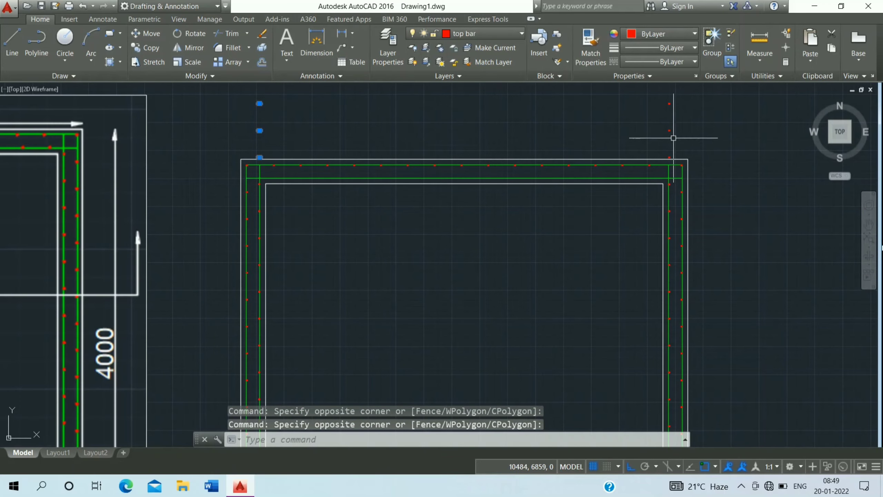
scroll(675, 132, up, 1)
scroll(662, 170, up, 1)
scroll(663, 176, up, 1)
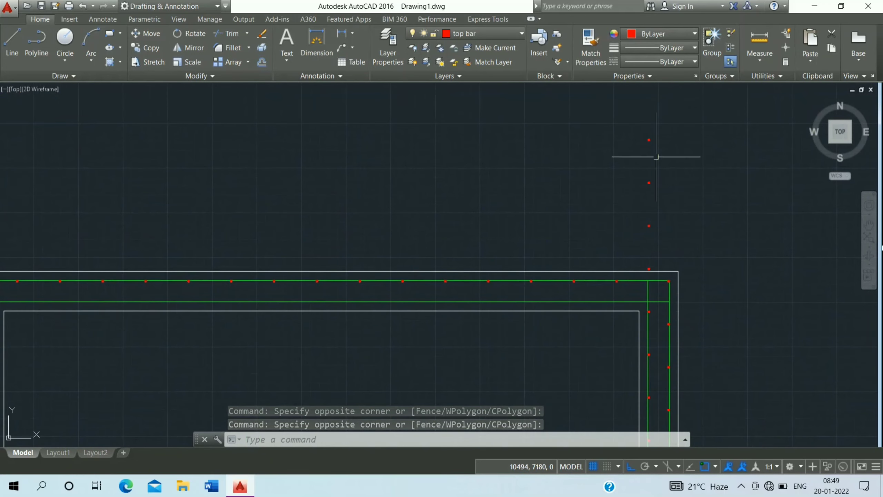
scroll(673, 167, down, 2)
Add the dots above the top-right corner to the selection and erase all six
click(681, 128)
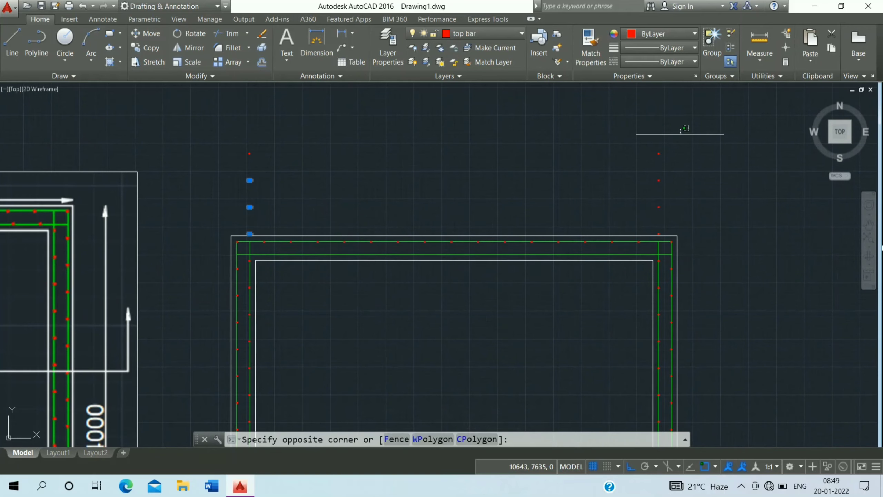
scroll(649, 235, up, 4)
click(649, 235)
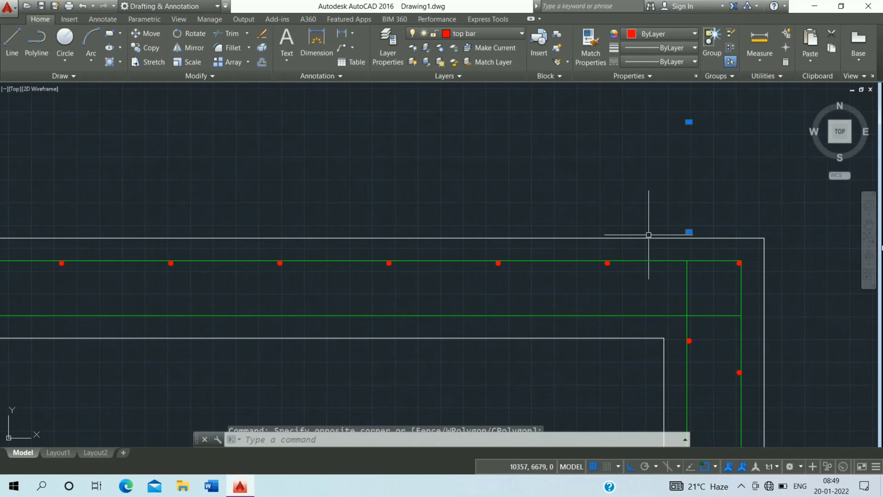
scroll(399, 198, down, 5)
scroll(585, 315, down, 2)
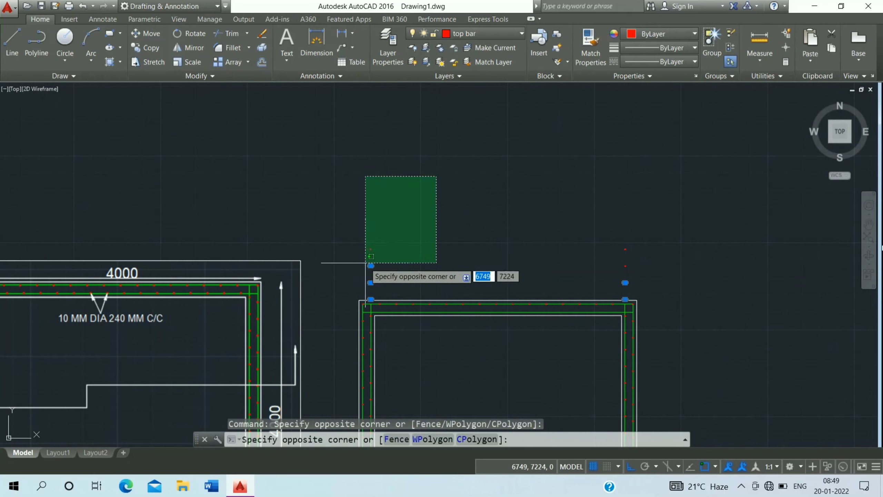
click(365, 260)
key(Return)
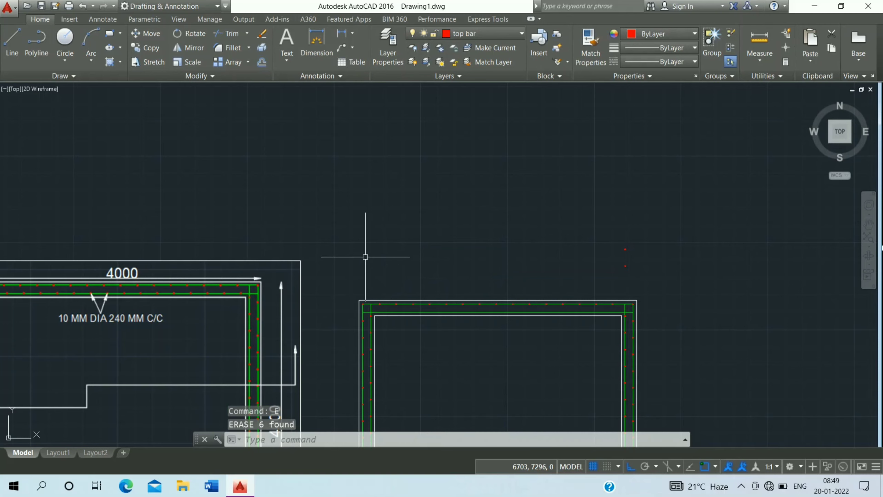
scroll(367, 249, down, 4)
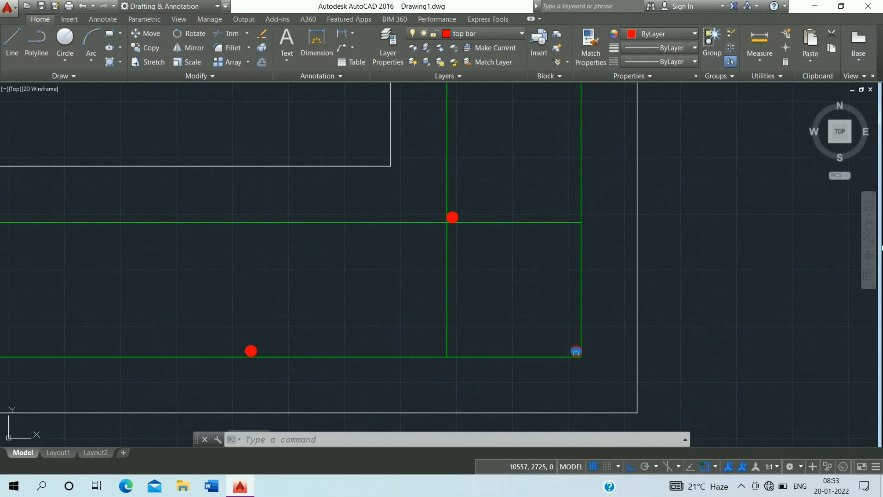
Copy the bottom-right corner dot up along the right rebar line
click(577, 352)
click(141, 54)
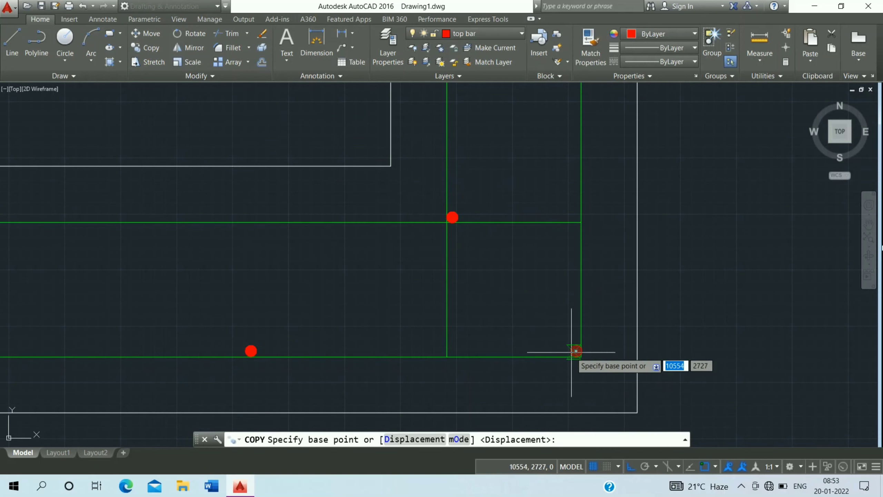
click(575, 351)
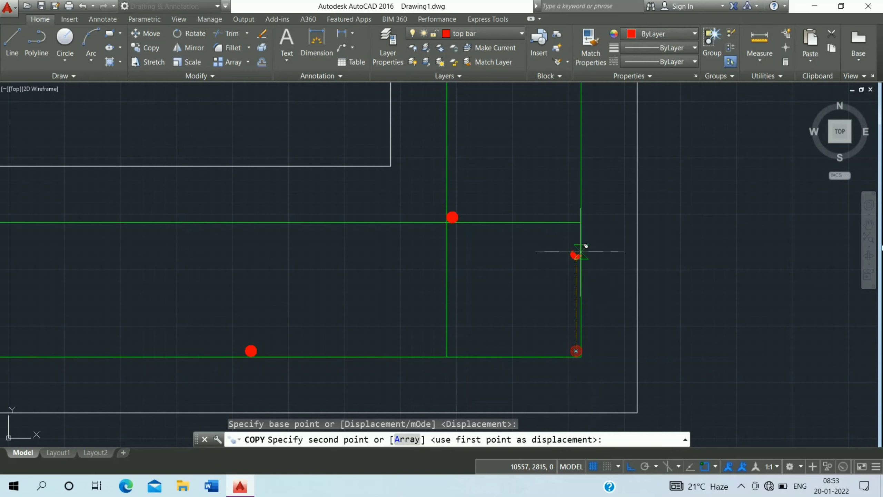
scroll(585, 246, up, 2)
scroll(582, 253, up, 2)
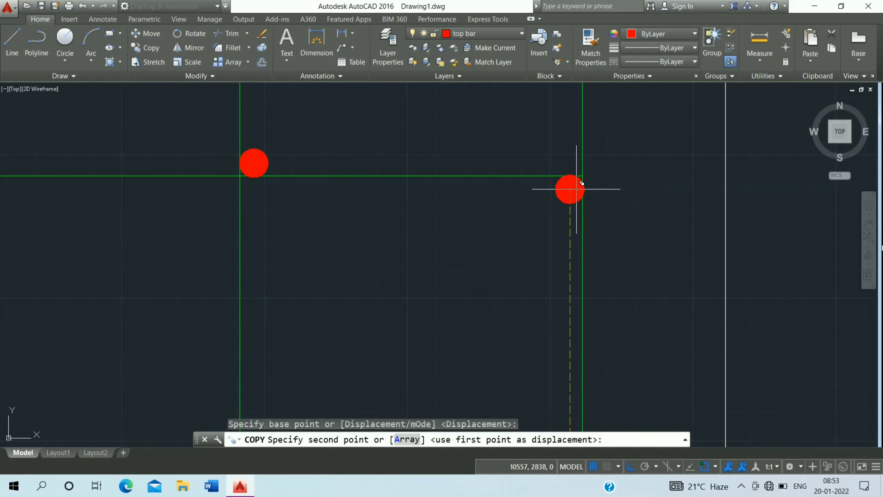
click(582, 184)
Place a dot copy 3780 up where the inner horizontal bar meets the right bar
scroll(576, 219, down, 2)
scroll(577, 222, down, 2)
scroll(587, 231, down, 2)
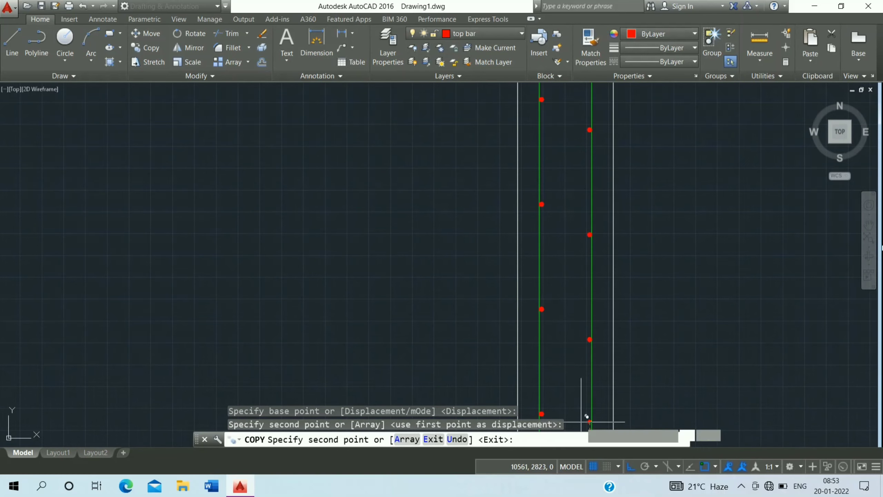
scroll(589, 234, down, 2)
scroll(571, 361, down, 2)
scroll(556, 278, up, 4)
scroll(556, 279, up, 1)
scroll(532, 146, up, 2)
scroll(535, 156, up, 2)
scroll(546, 179, up, 2)
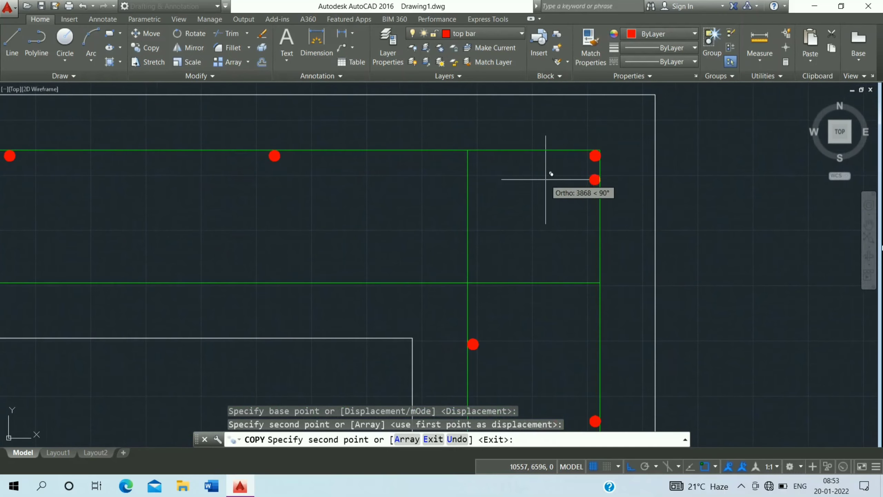
scroll(588, 286, up, 3)
scroll(597, 279, up, 3)
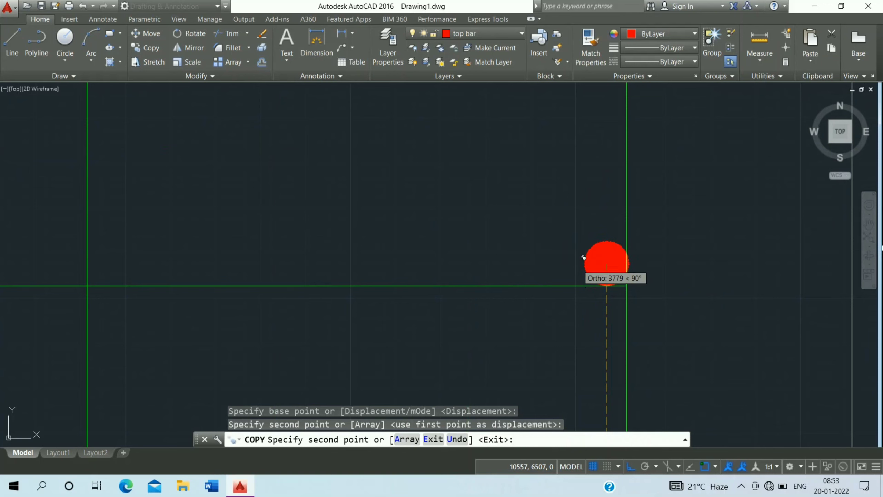
click(578, 263)
scroll(578, 263, down, 5)
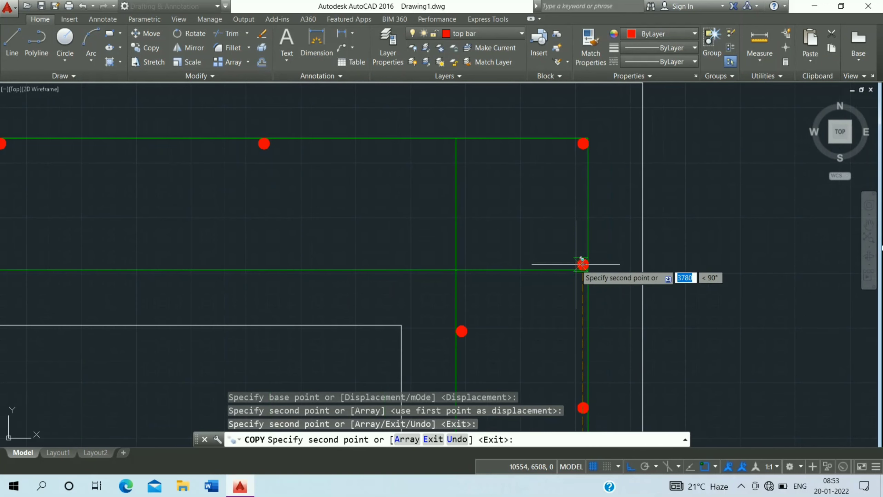
key(Escape)
scroll(587, 273, down, 5)
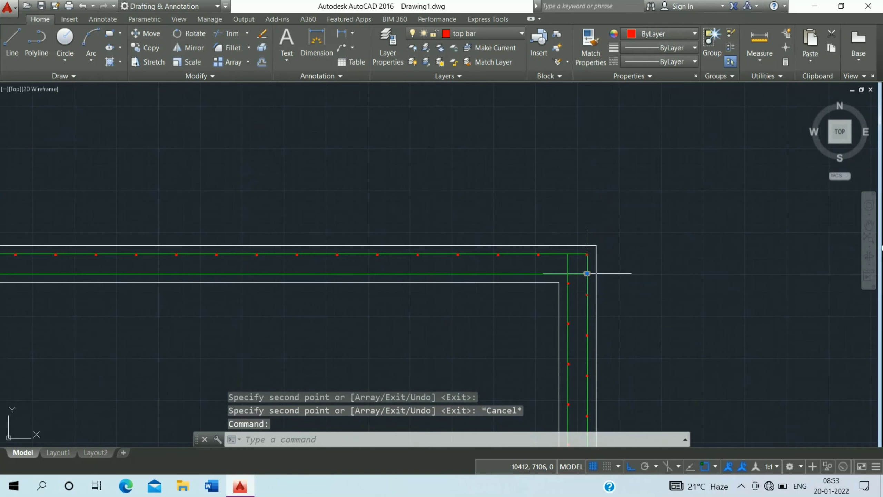
scroll(584, 207, down, 3)
scroll(570, 226, up, 1)
scroll(577, 244, up, 3)
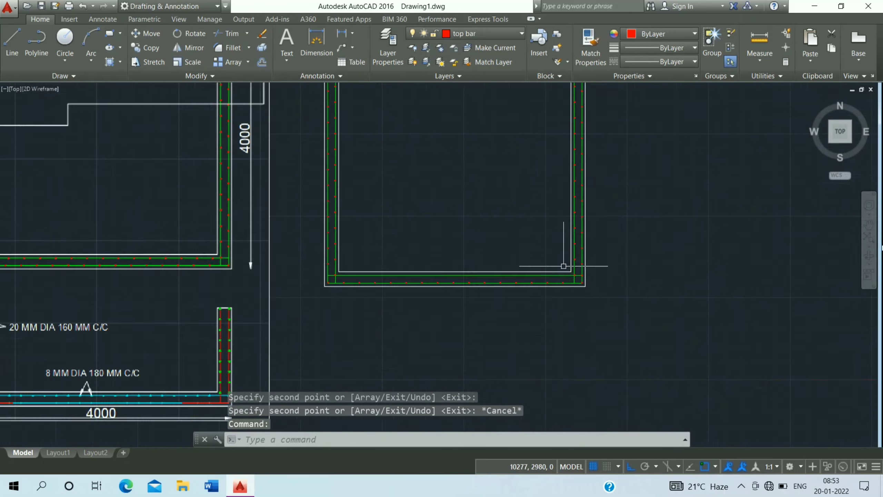
scroll(583, 286, up, 2)
scroll(594, 290, up, 3)
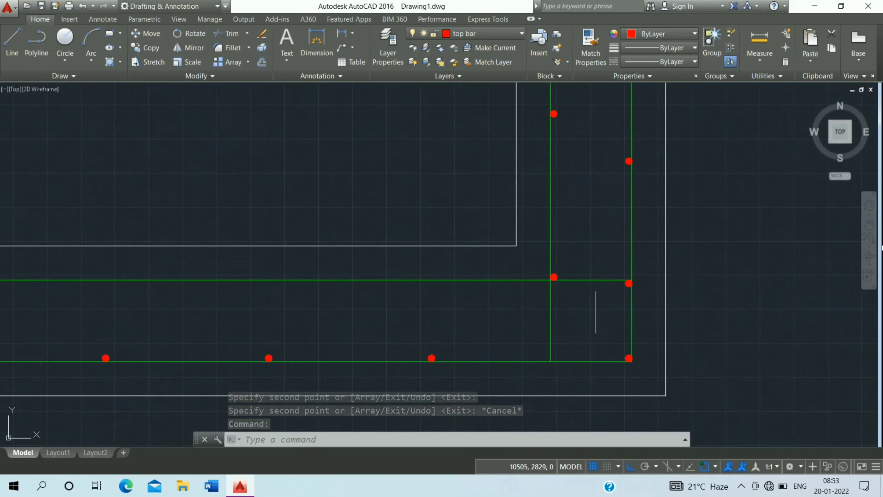
Array the corner dot leftward along the inner bar: 20 dots at 240 spacing
click(627, 282)
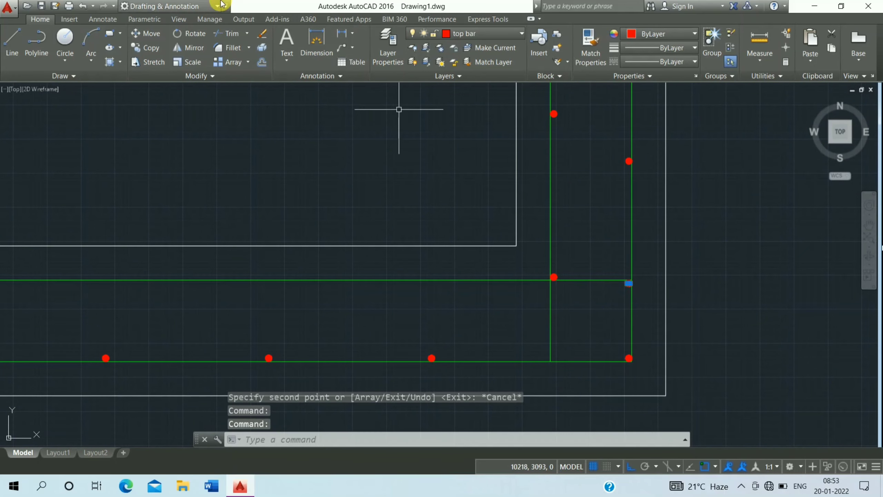
click(148, 46)
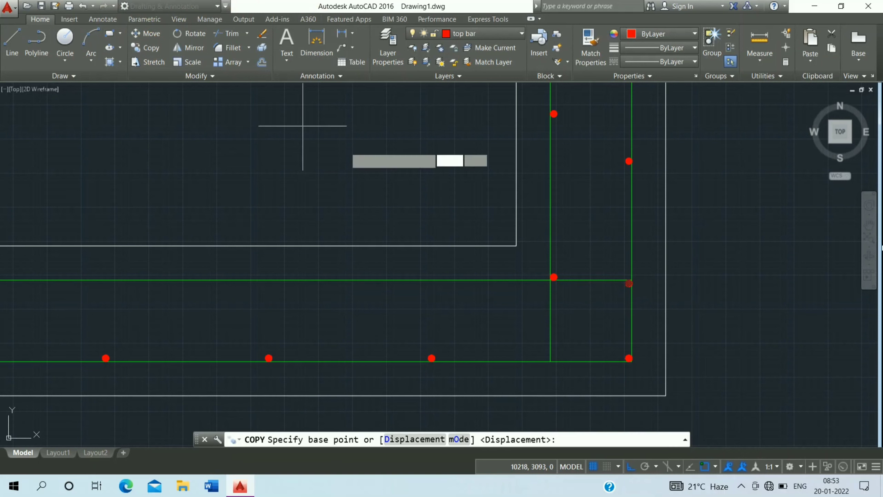
scroll(630, 282, up, 3)
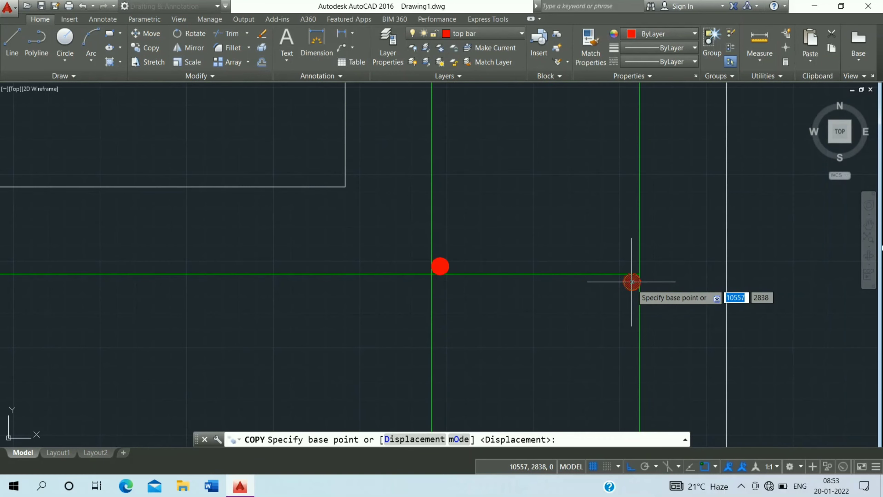
click(632, 281)
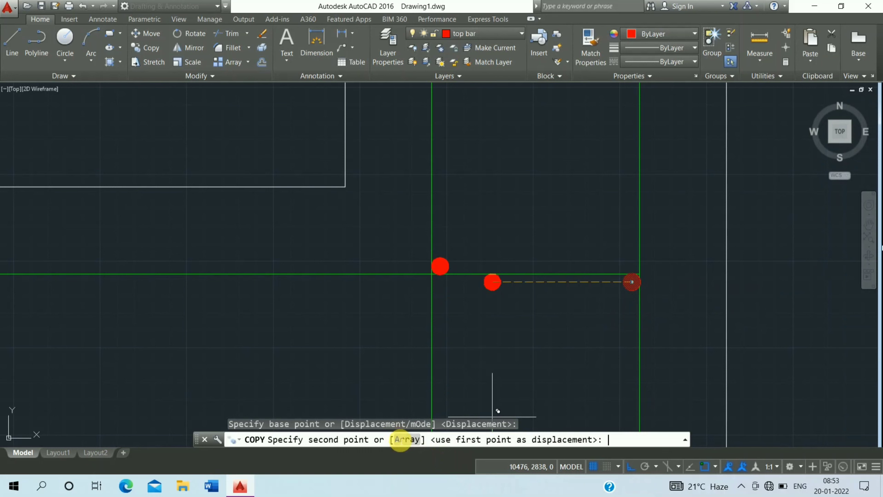
click(400, 439)
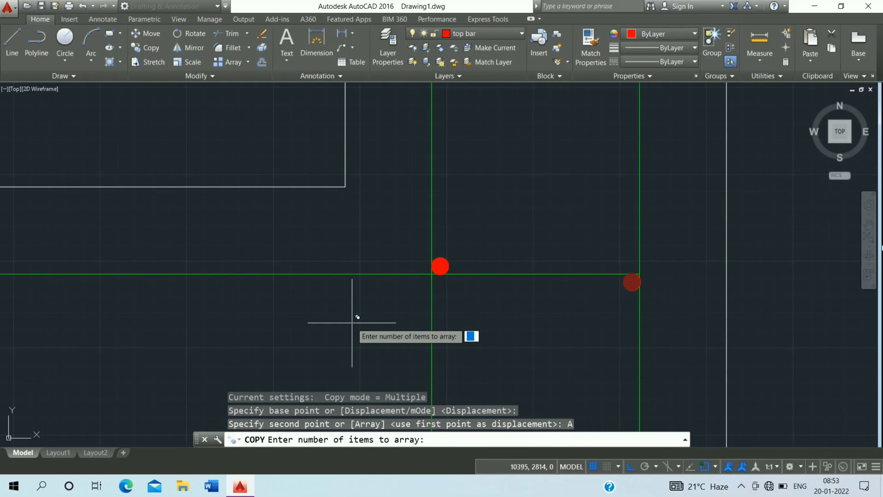
text(20)
key(Return)
text(240)
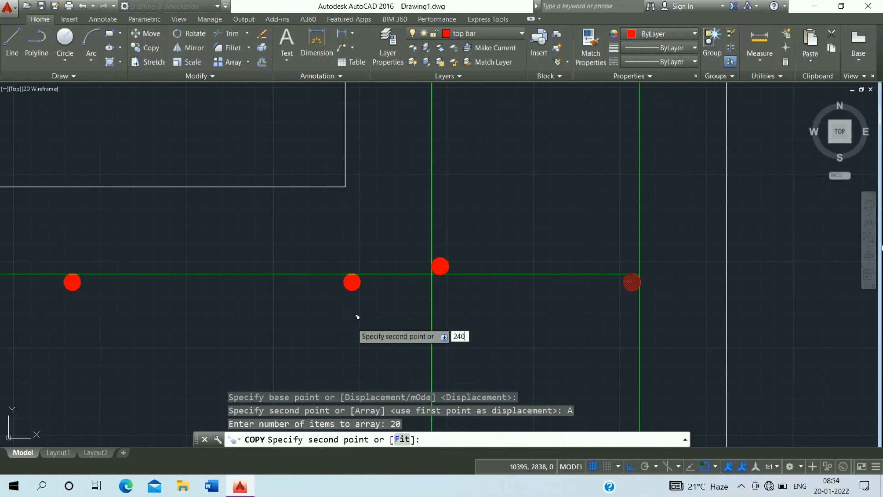
key(Return)
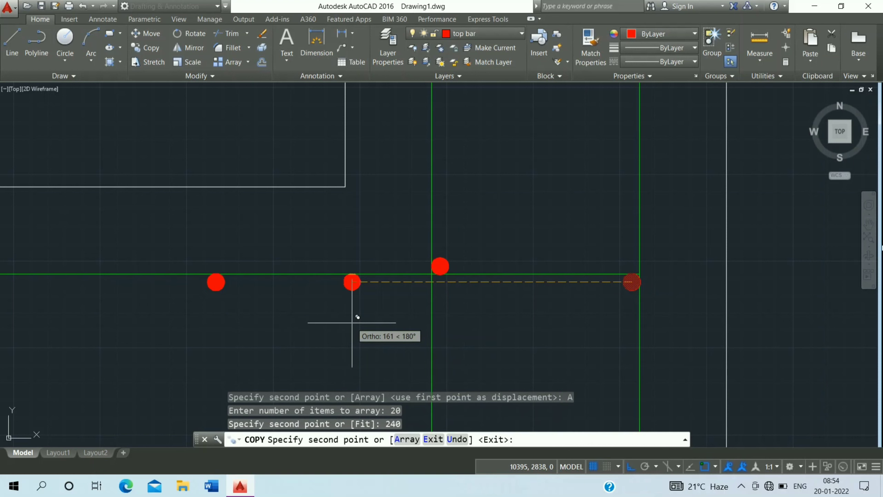
key(Escape)
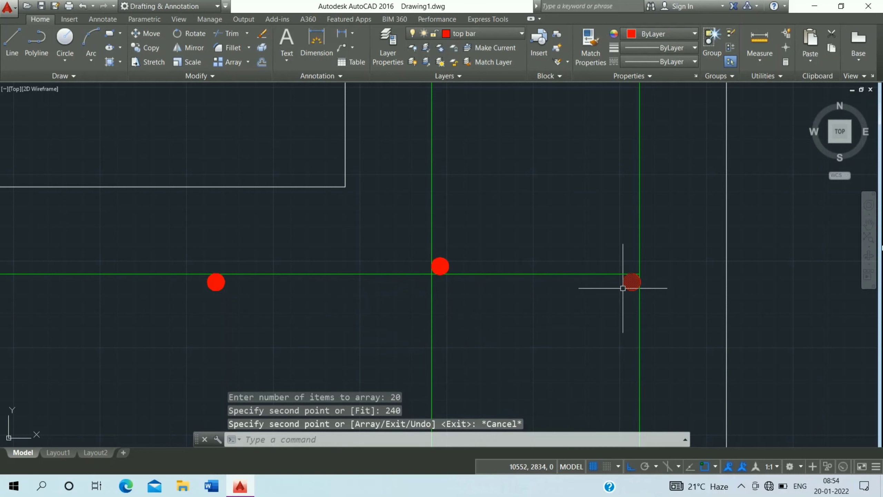
scroll(626, 309, down, 2)
Erase the three stray dots outside the plan's lower-left frame corner
scroll(627, 286, down, 5)
mouse_move(578, 286)
middle_down()
mouse_move(520, 305)
mouse_move(639, 316)
middle_up()
mouse_move(92, 316)
middle_down()
mouse_move(242, 320)
mouse_move(442, 281)
middle_up()
scroll(236, 320, up, 4)
scroll(360, 257, up, 2)
scroll(351, 292, down, 4)
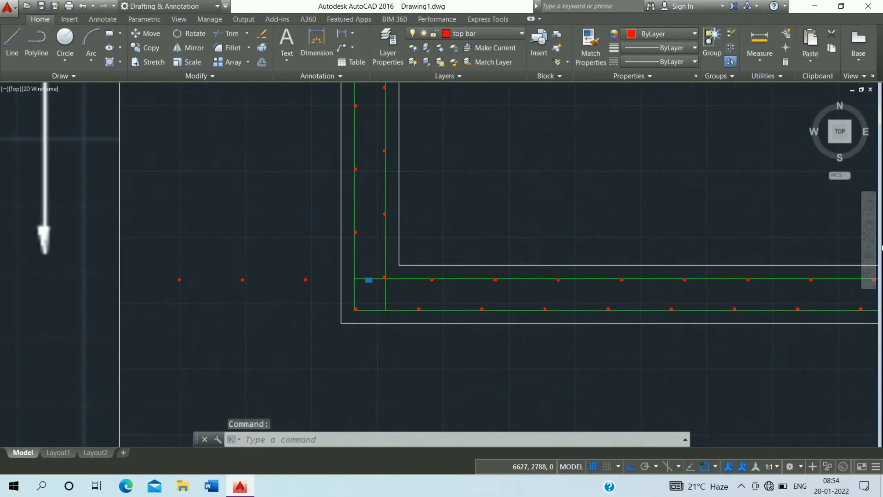
scroll(347, 293, down, 2)
click(329, 271)
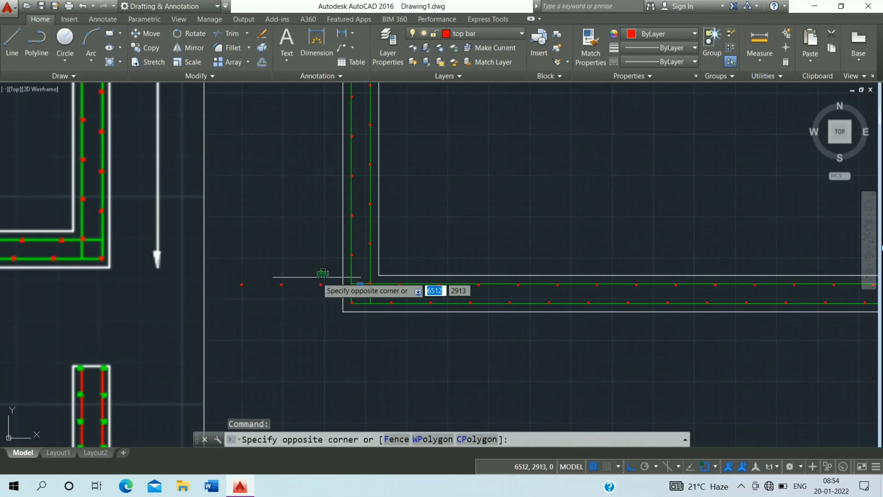
click(233, 354)
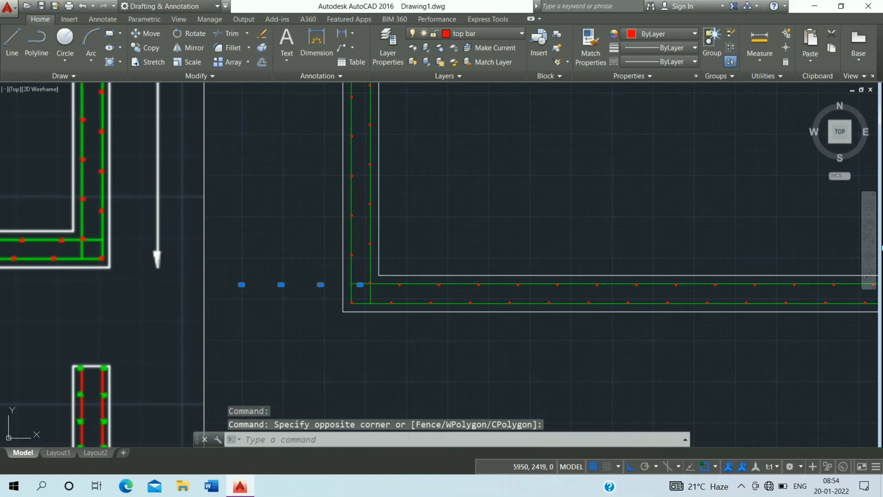
text(e)
key(Return)
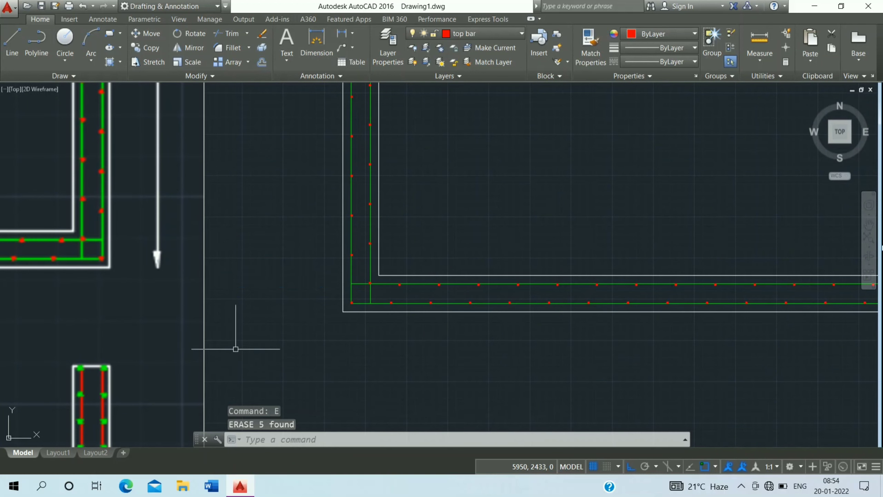
Erase the duplicate corner dot and extra dots past the frame's top-right edge
scroll(239, 345, down, 3)
scroll(423, 246, up, 5)
middle_drag(422, 245, 509, 325)
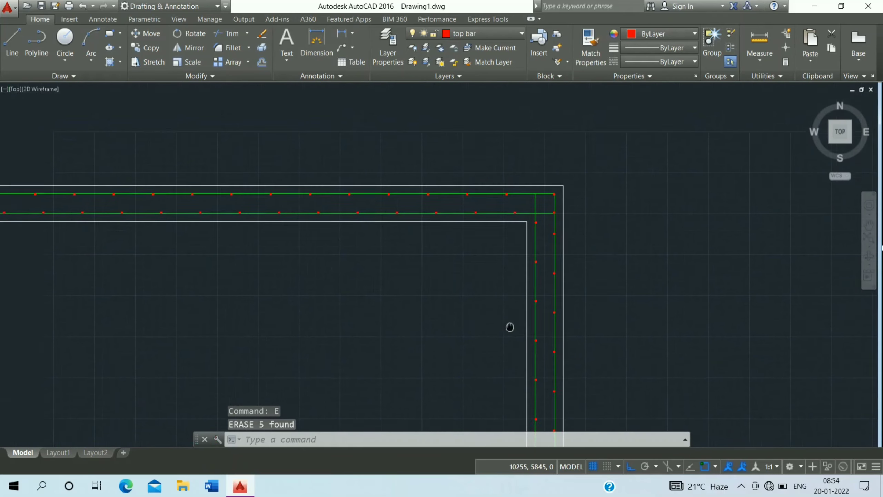
scroll(547, 204, up, 3)
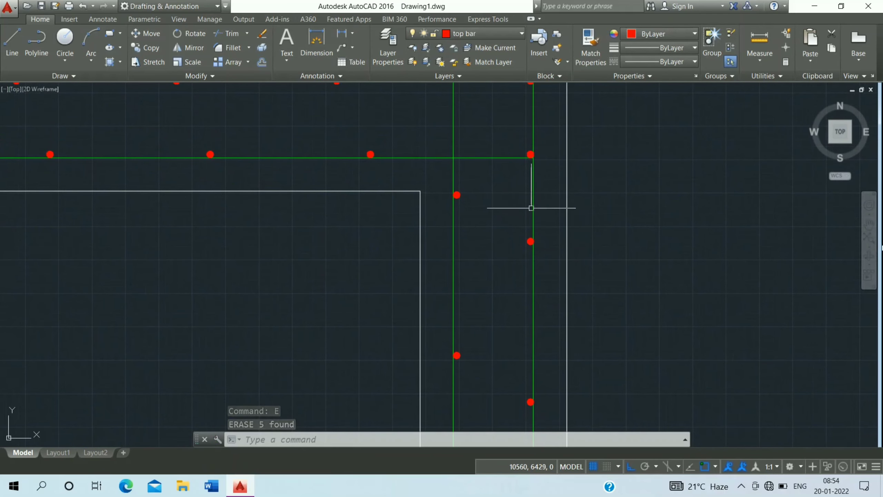
click(529, 154)
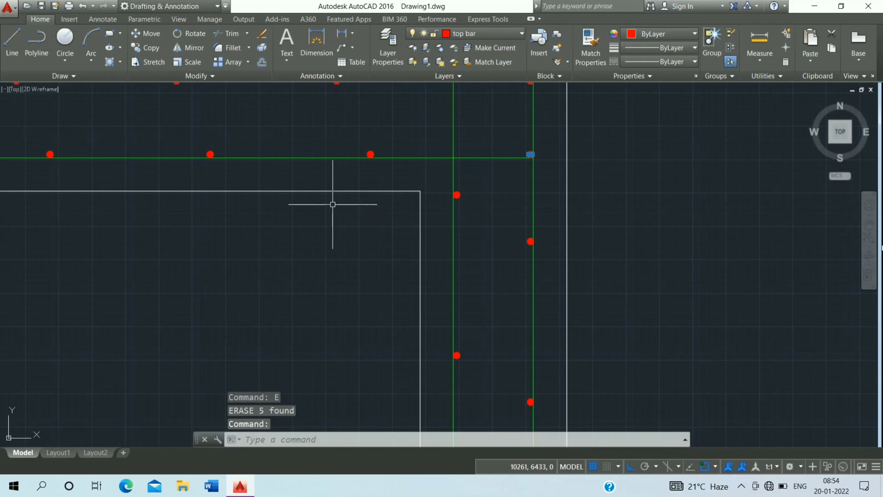
scroll(333, 204, down, 3)
scroll(292, 203, down, 3)
scroll(560, 204, up, 3)
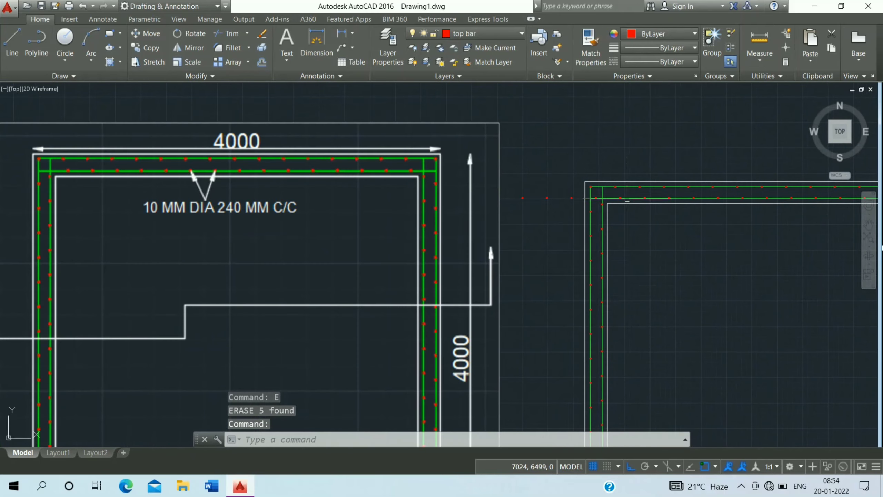
scroll(560, 204, up, 4)
drag(628, 145, 324, 299)
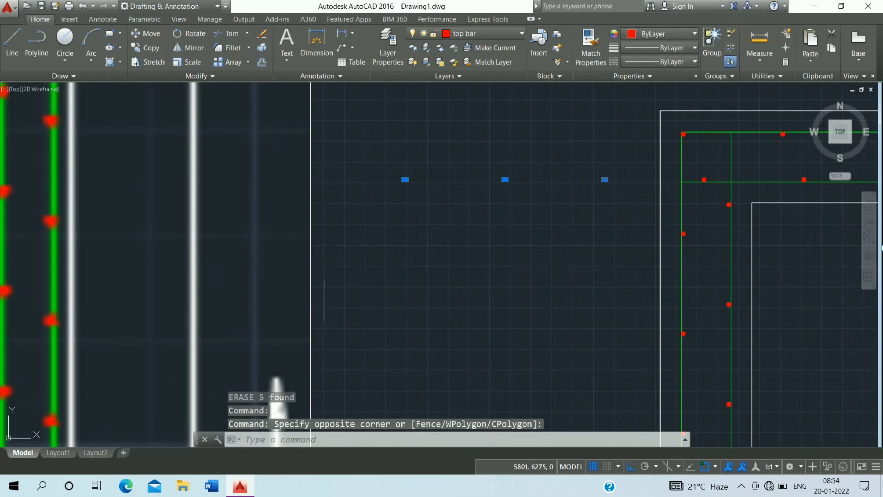
click(706, 179)
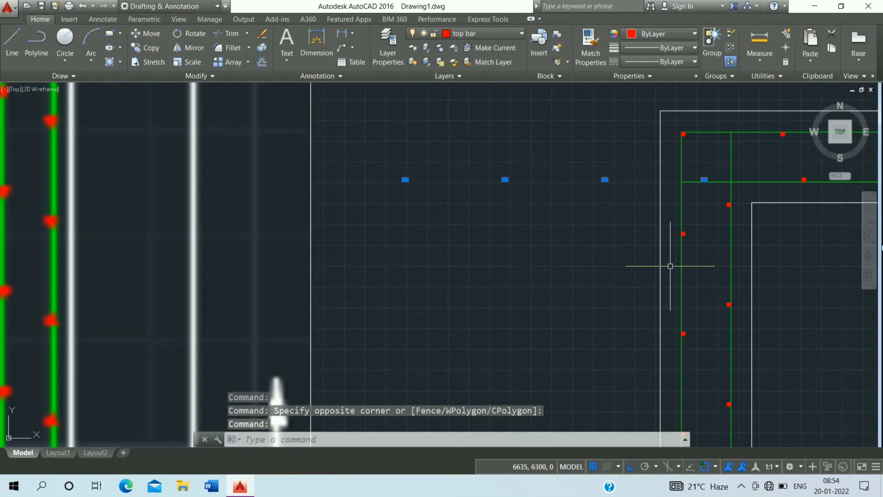
text(e)
key(Return)
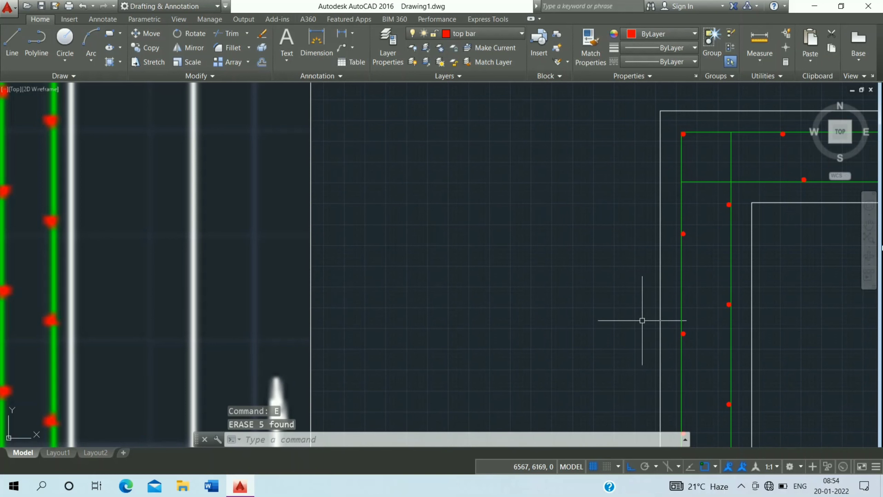
scroll(633, 318, down, 5)
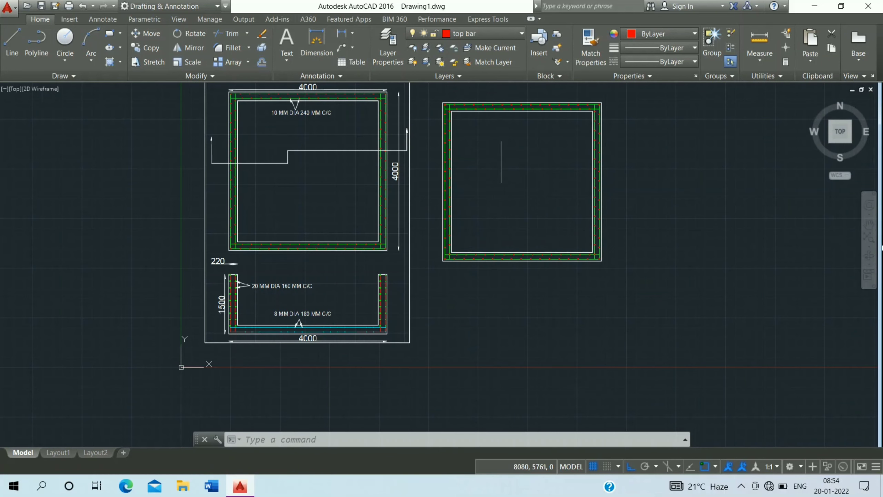
Make layer 0 current and start the section line's vertical leg beside the right plan
click(487, 31)
click(485, 44)
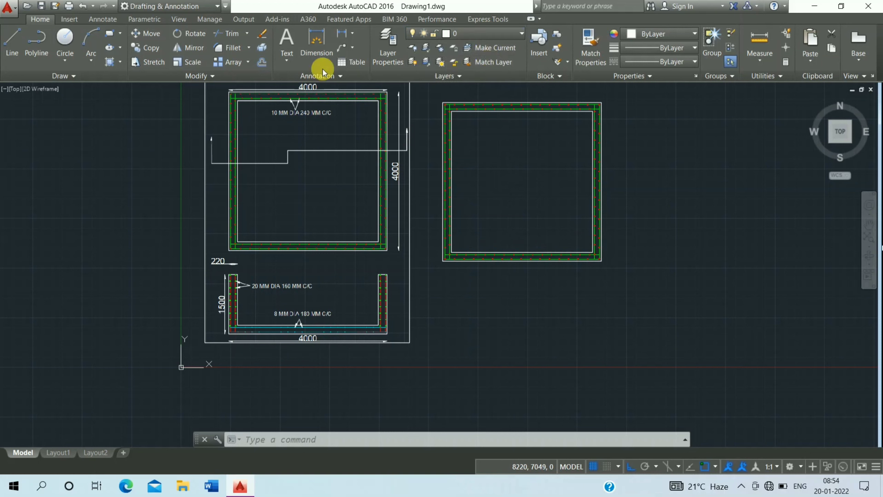
click(5, 39)
scroll(430, 151, up, 2)
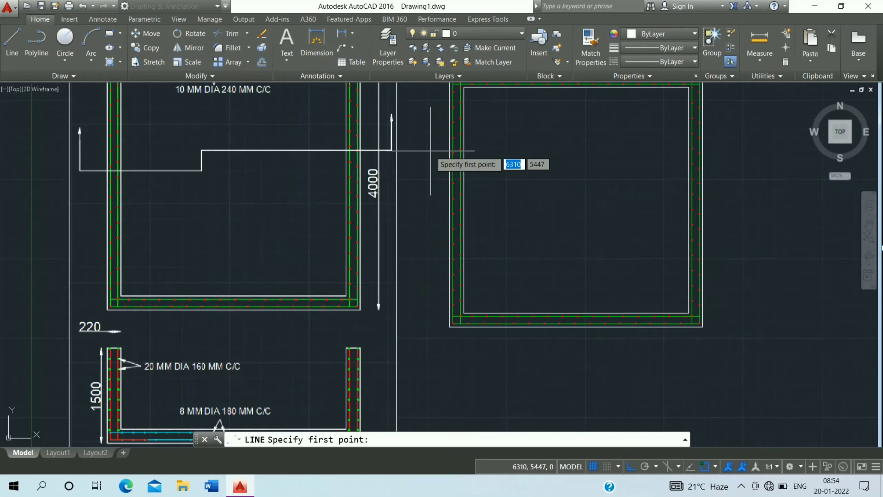
scroll(430, 151, up, 2)
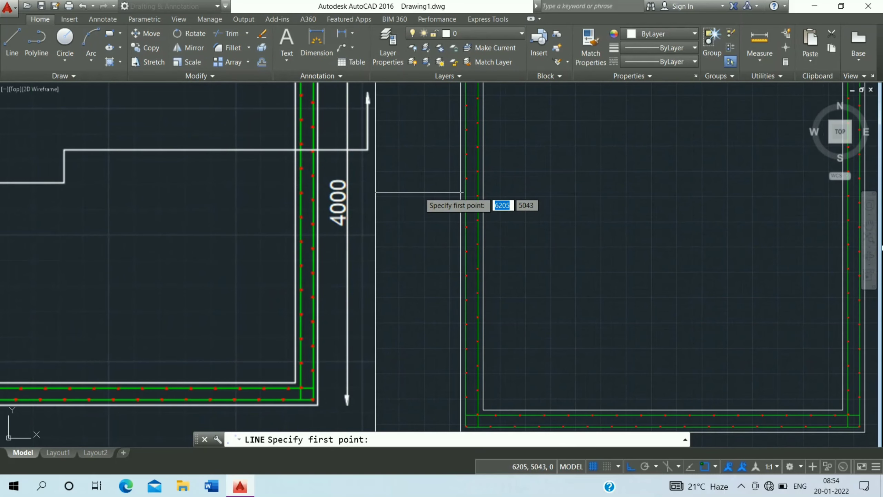
click(420, 193)
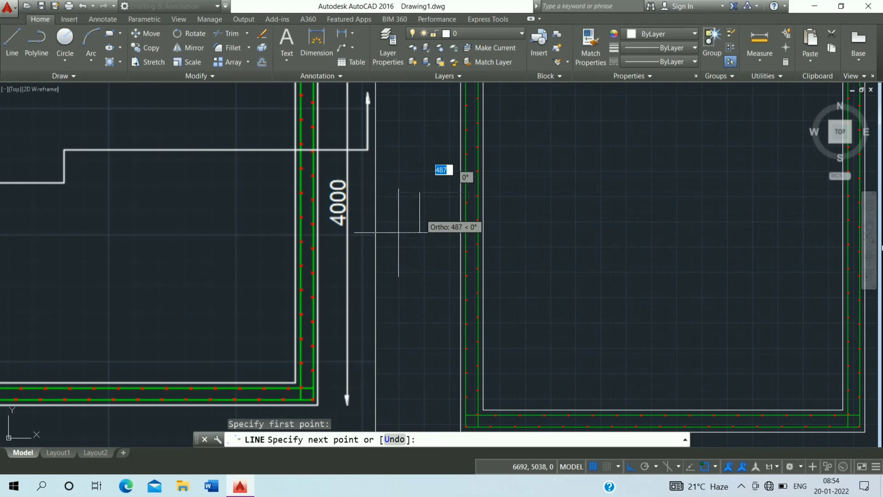
scroll(398, 232, down, 5)
scroll(390, 236, down, 1)
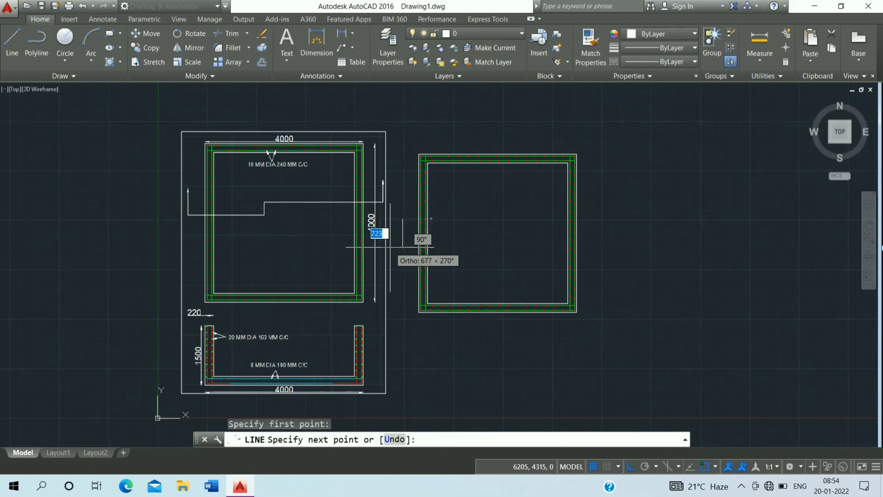
click(403, 248)
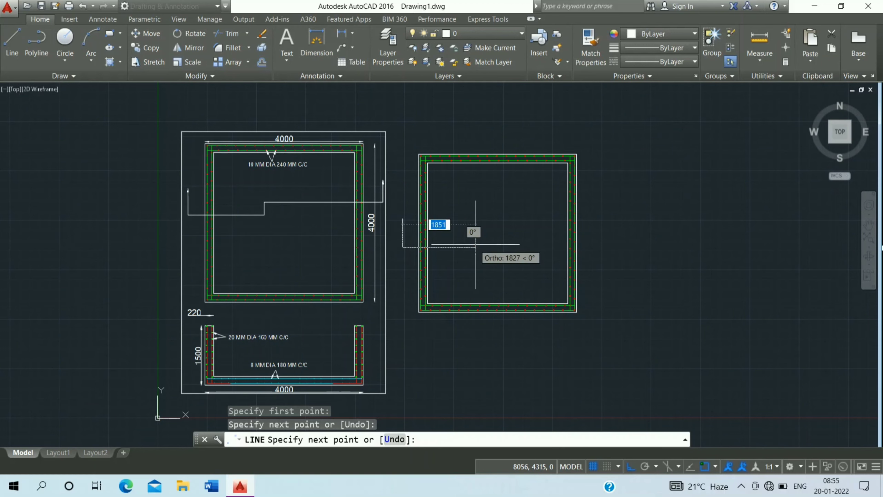
Step the section line across the slab and past its right side, ending upward
click(475, 246)
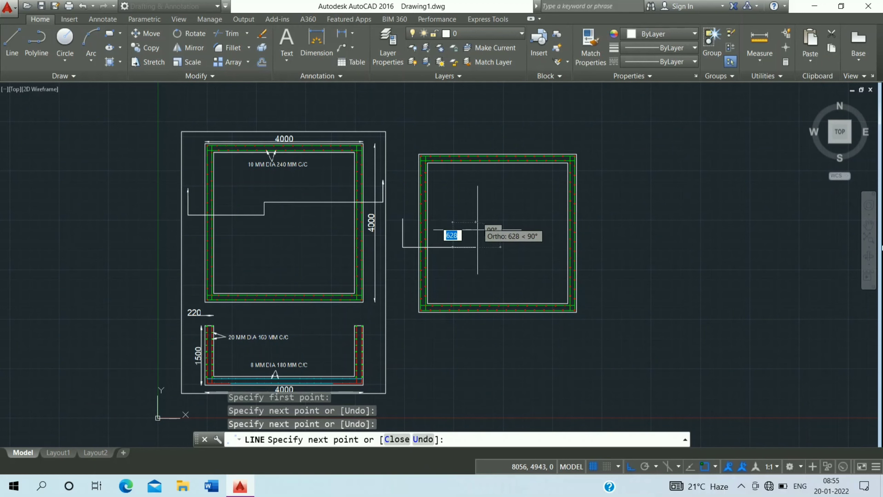
click(475, 230)
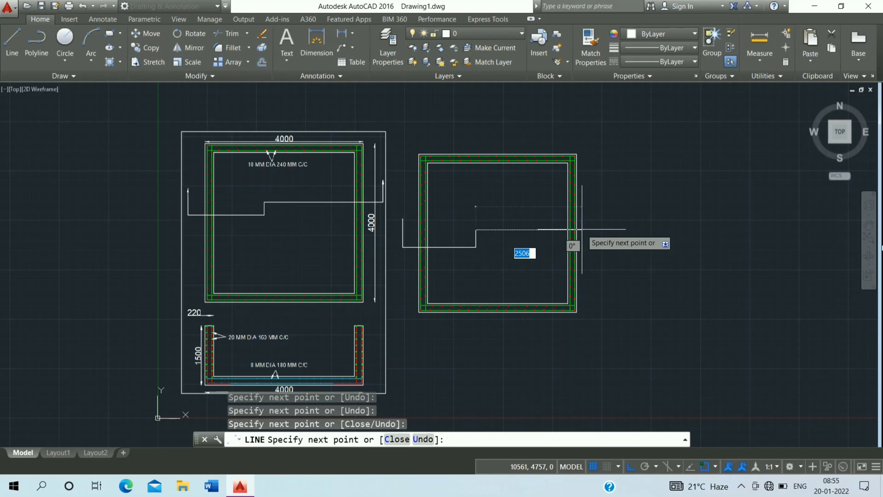
click(594, 230)
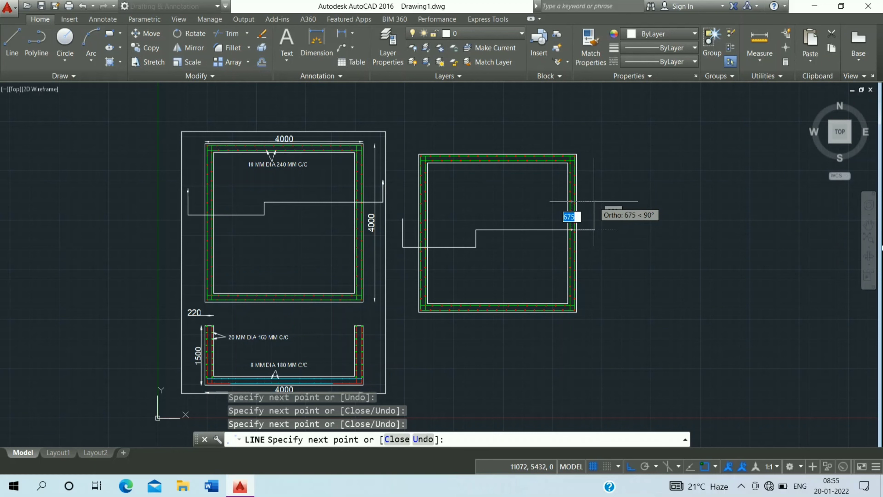
click(594, 201)
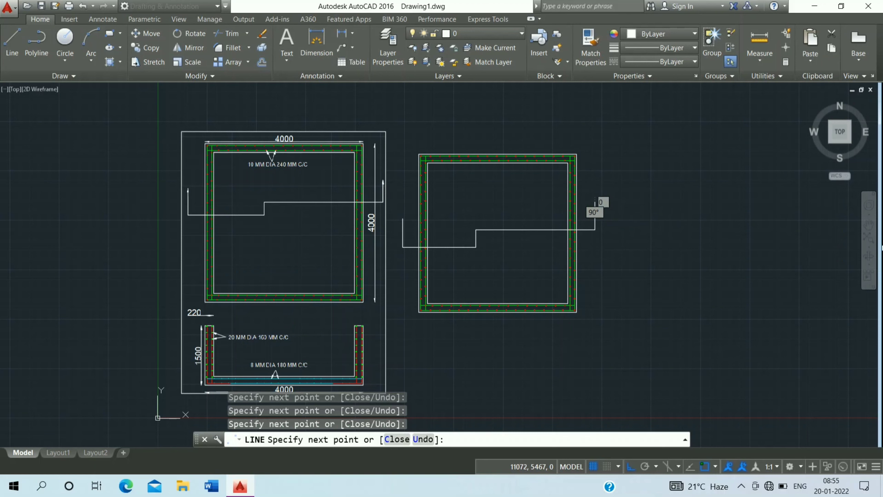
key(Escape)
scroll(450, 270, up, 2)
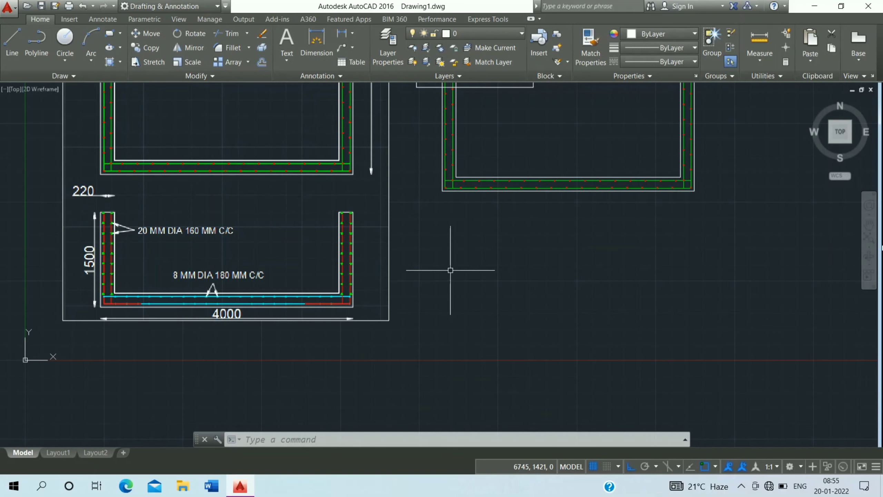
Draw a polyline from the slab's lower-left corner: 1500 down, 4000 right, 1500 up
click(36, 40)
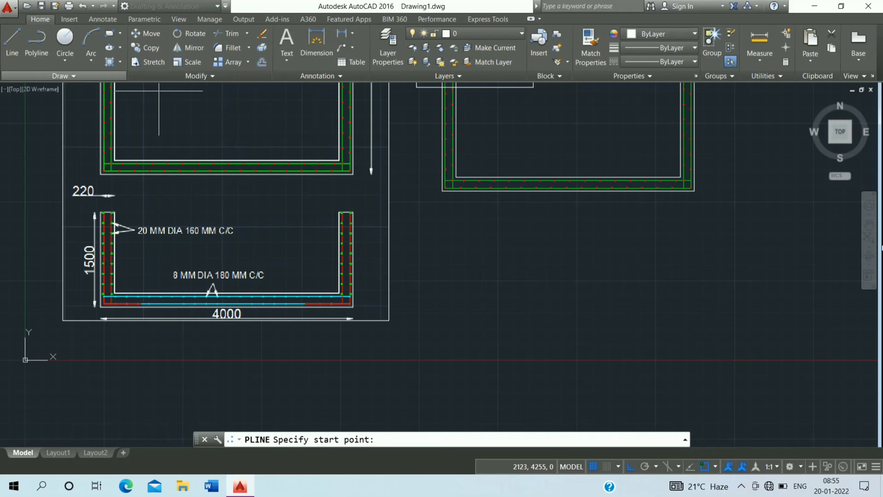
scroll(432, 213, up, 2)
scroll(438, 198, up, 2)
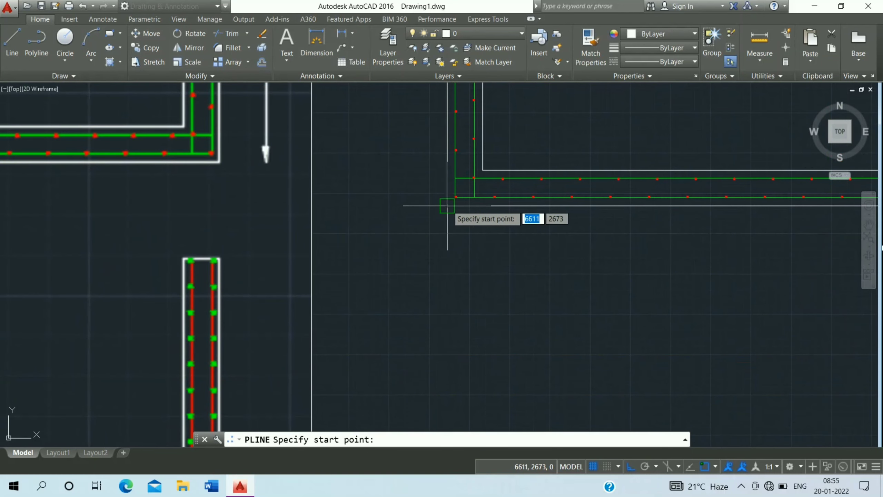
click(447, 206)
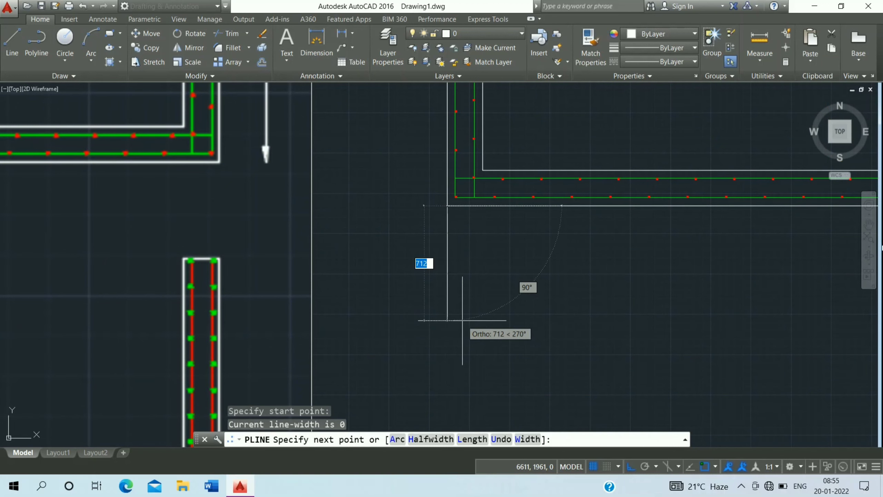
text(1500)
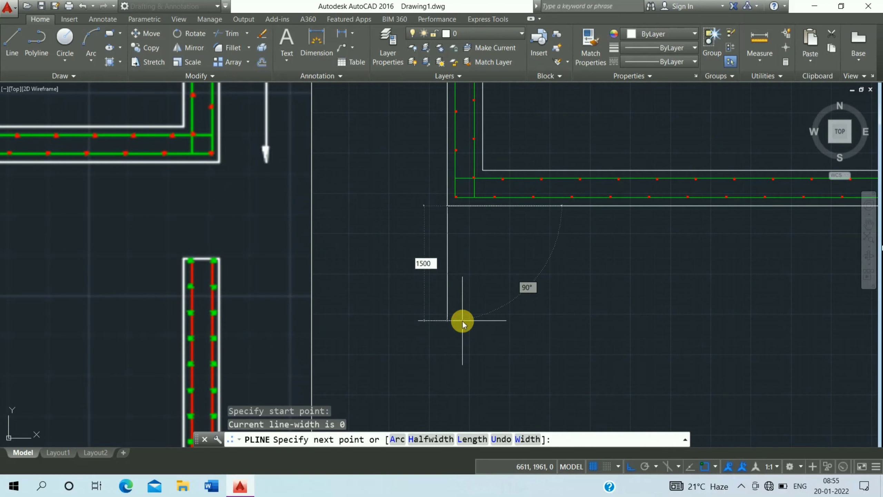
key(Return)
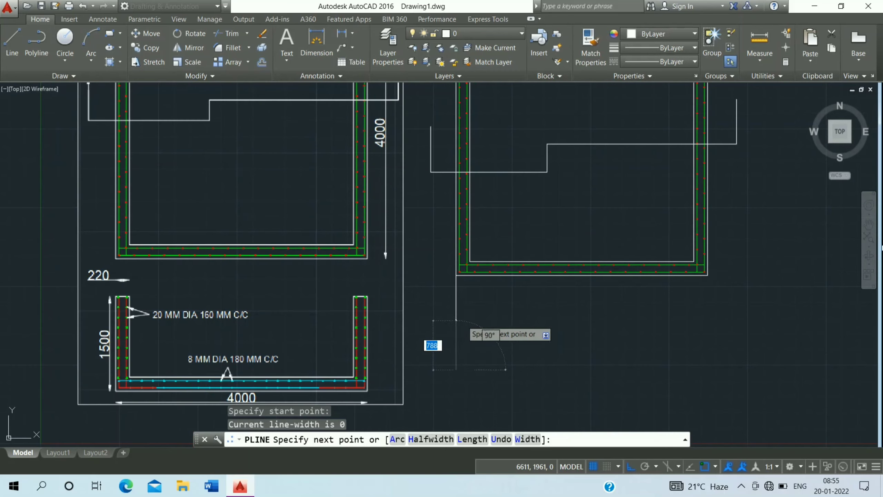
scroll(464, 321, down, 2)
scroll(467, 320, down, 2)
key(Return)
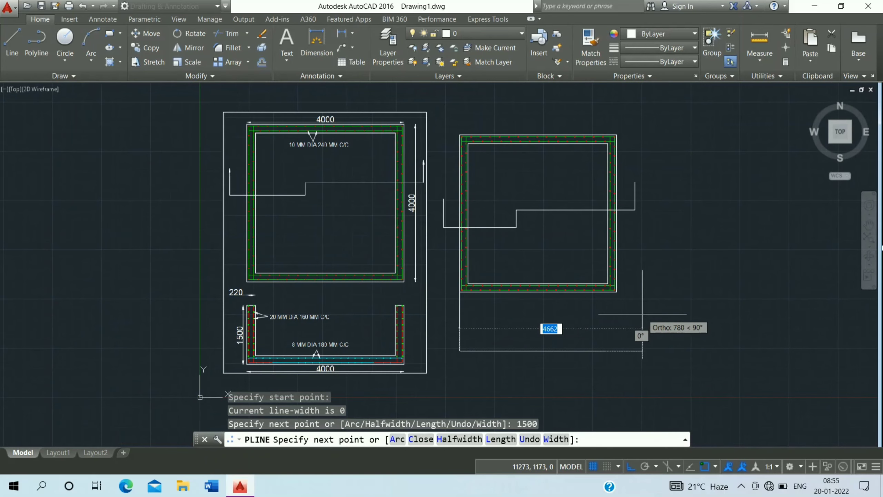
text(4000)
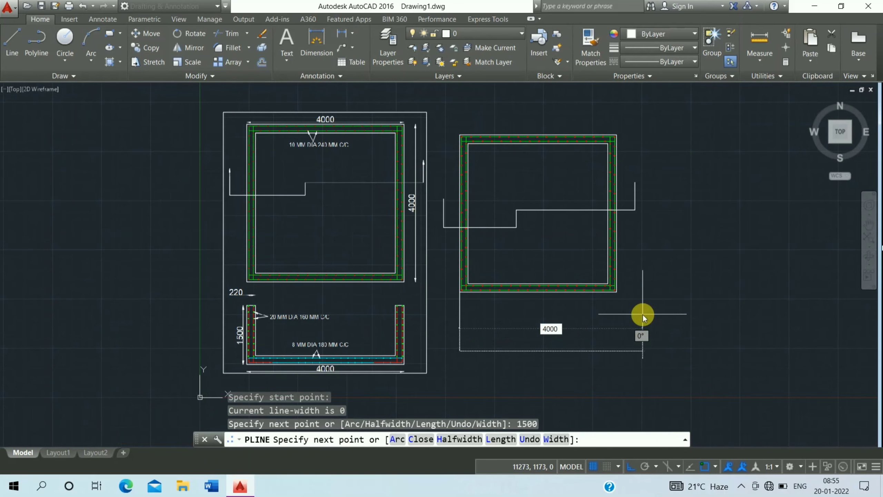
key(Return)
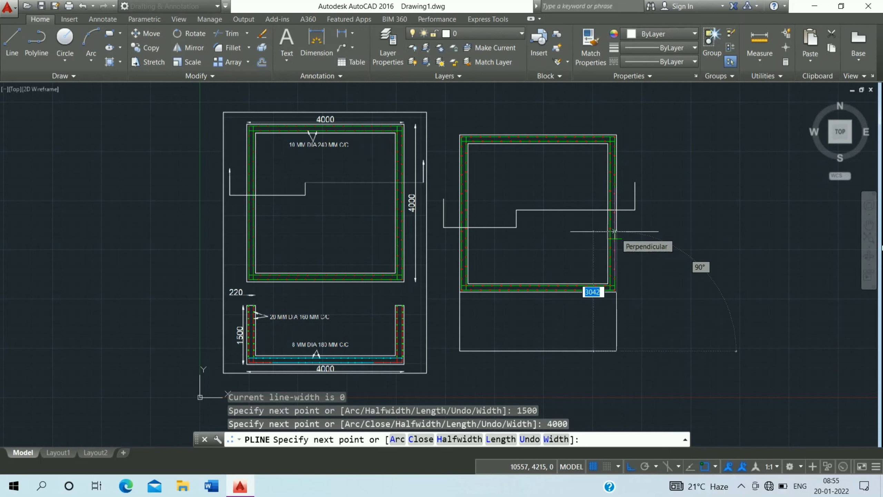
text(1500)
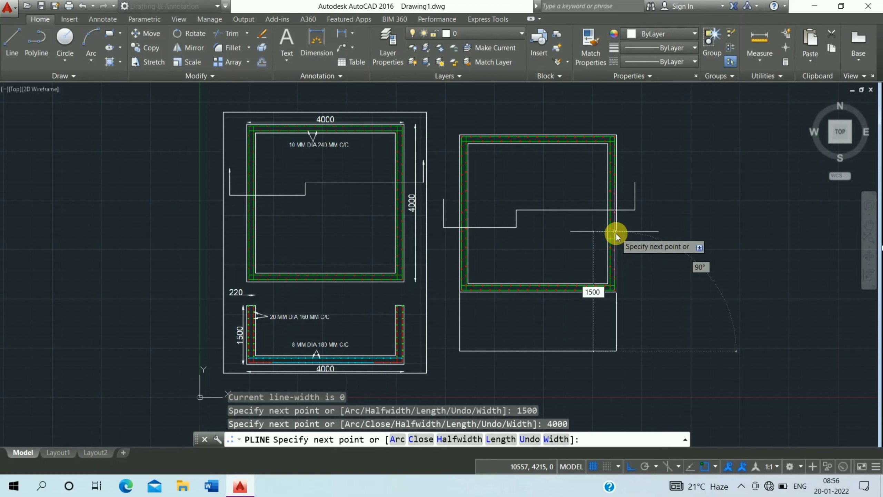
key(Return)
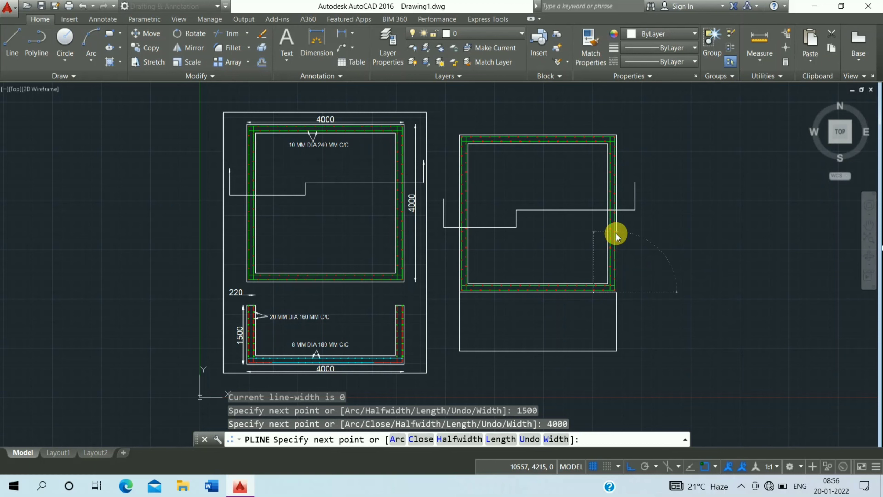
key(Escape)
key(Escape)
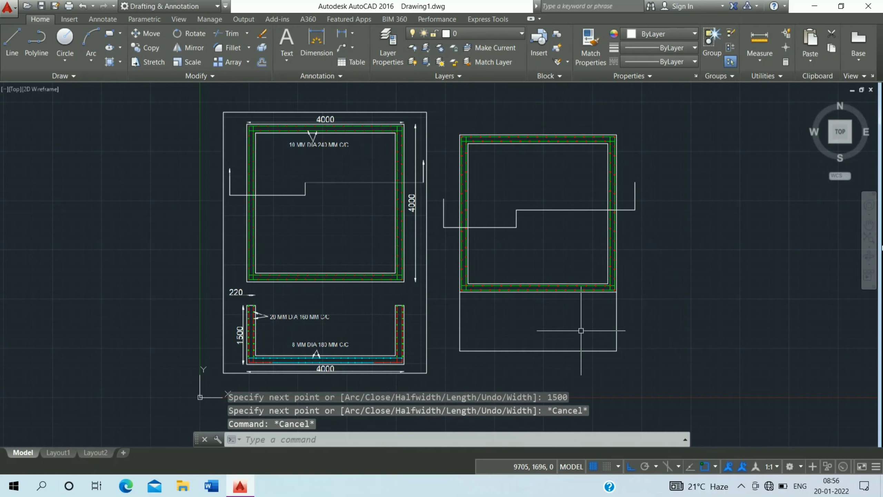
Select the U polyline and move it down, below the second slab square
middle_drag(581, 331, 589, 298)
click(660, 255)
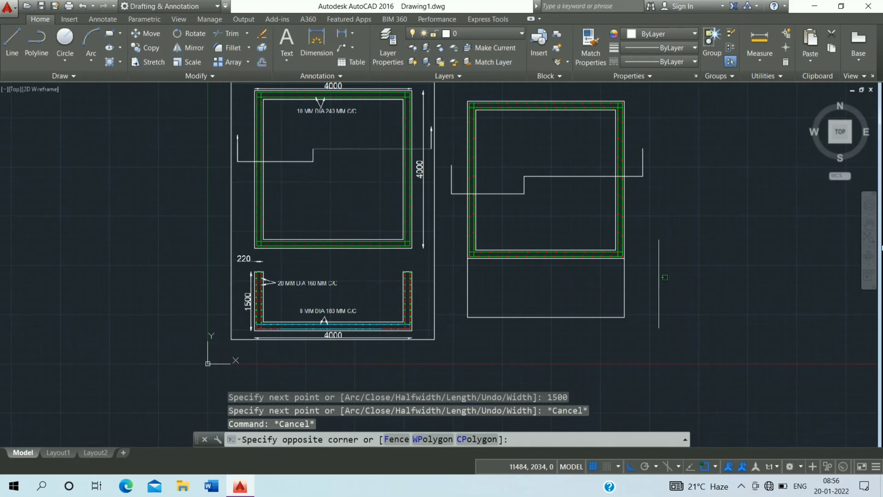
click(466, 355)
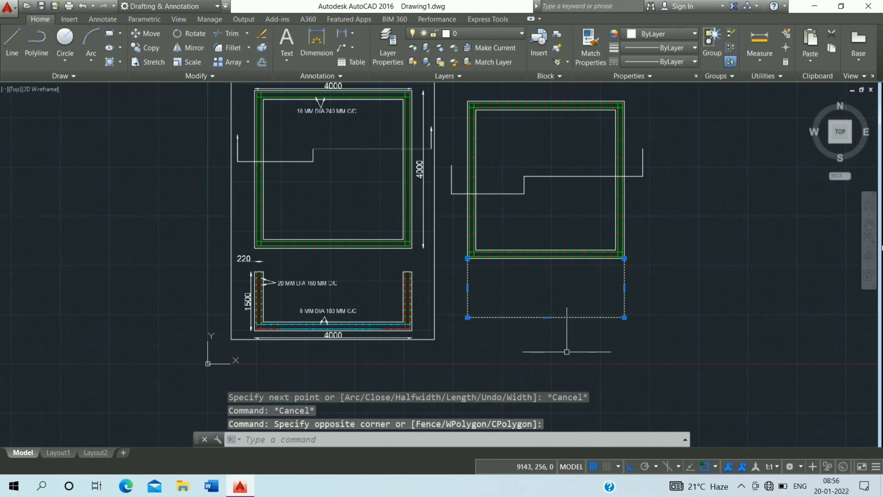
click(146, 33)
click(550, 253)
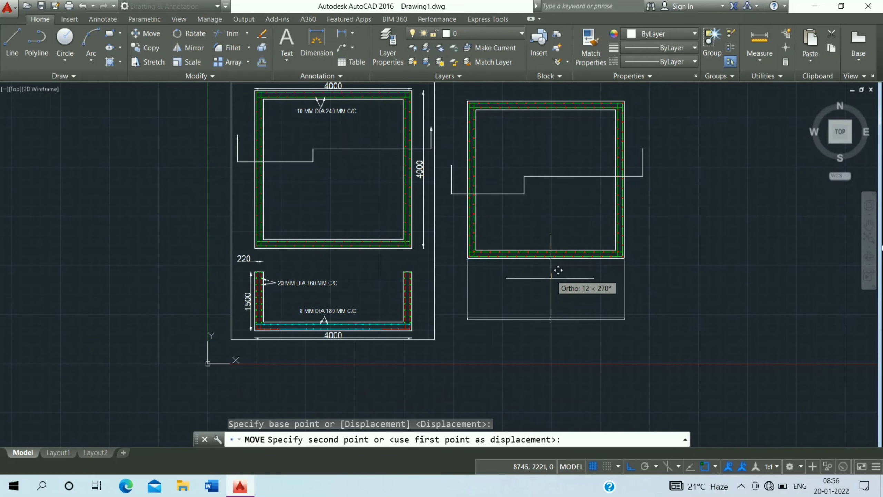
click(550, 295)
scroll(500, 334, up, 2)
Offset the U outline 220 inward to form the wall thickness
text(o)
key(Return)
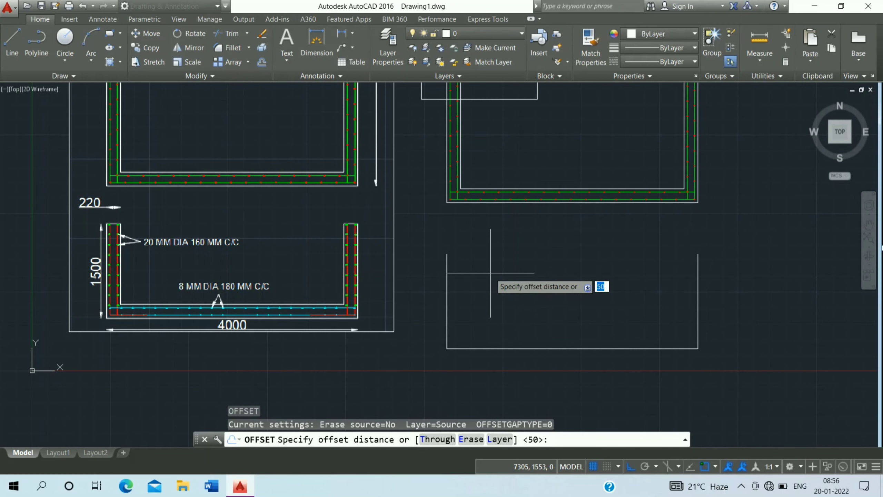
key(Return)
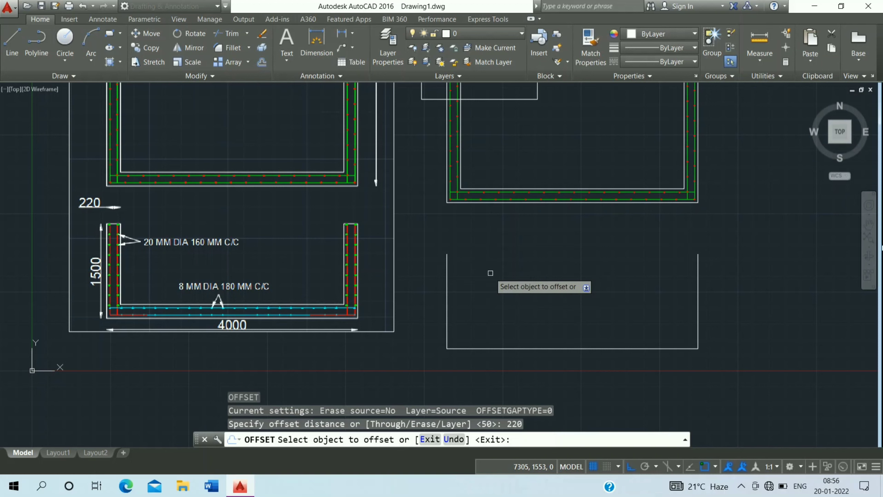
click(447, 265)
click(513, 264)
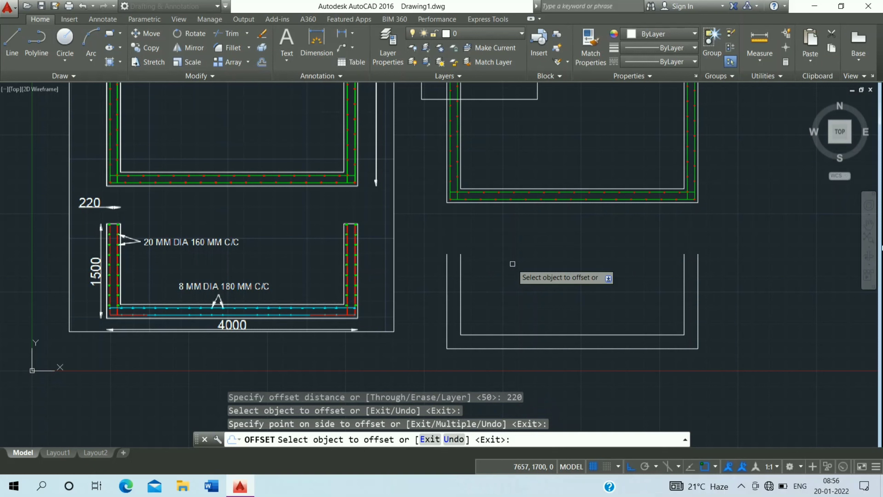
key(Escape)
Offset the inner U line 50 toward the outer face
text(o)
key(Return)
text(5)
key(Return)
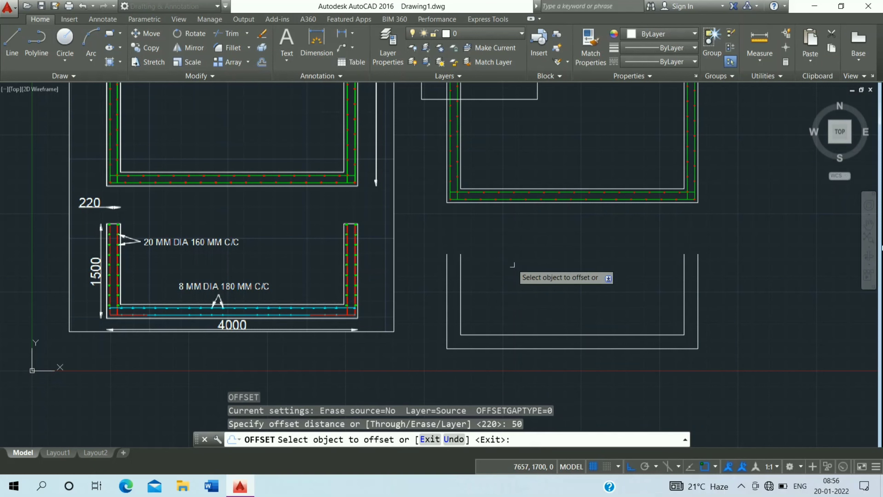
click(494, 335)
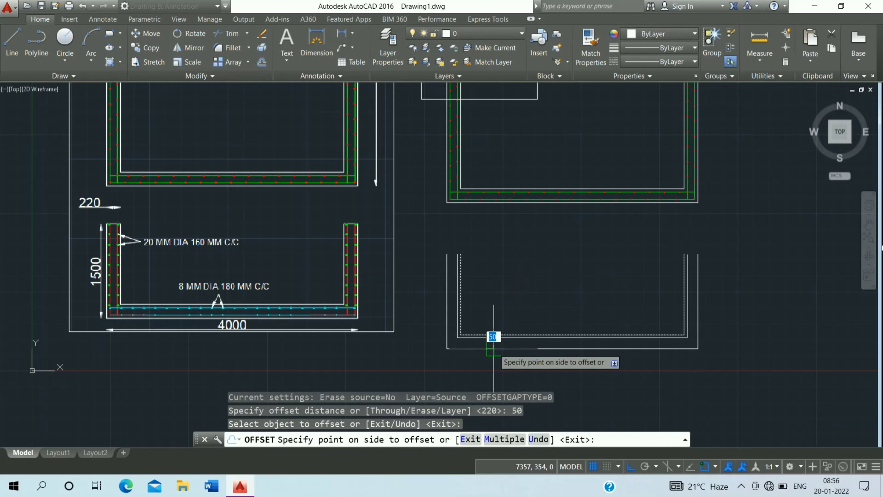
click(494, 335)
click(493, 335)
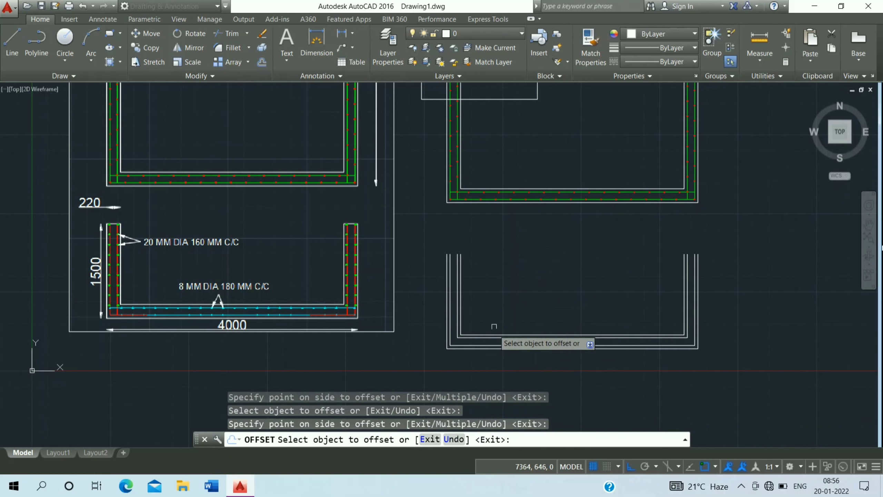
key(Escape)
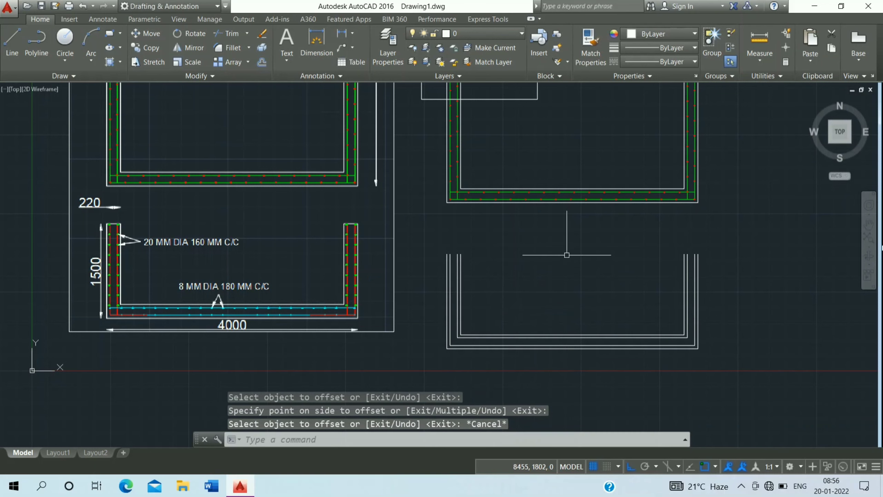
click(761, 231)
Explode the lower U-shaped polylines into separate lines with X
click(585, 376)
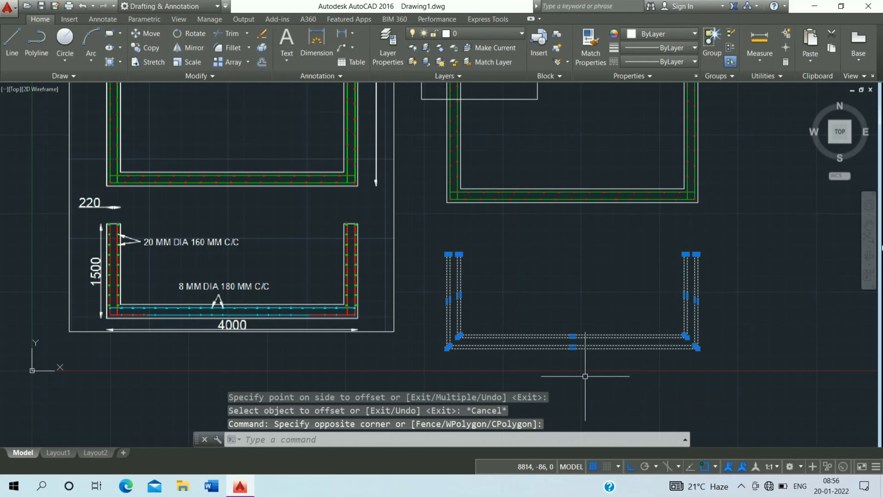
text(x)
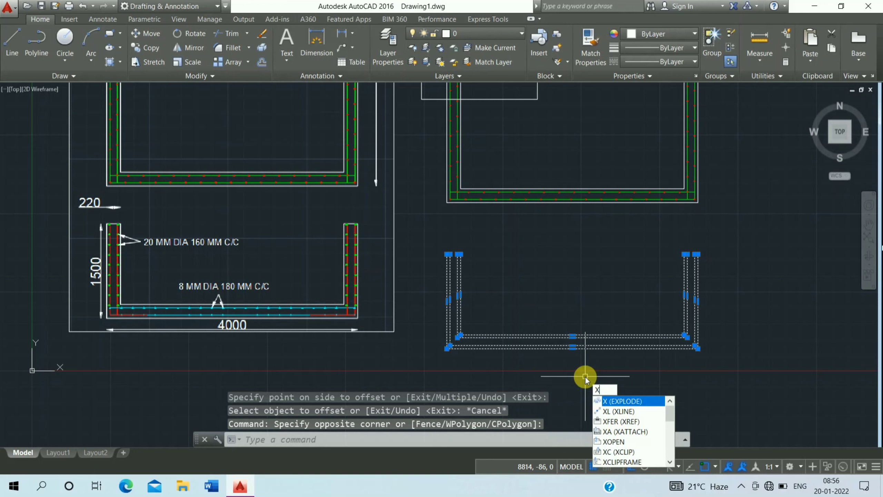
key(Return)
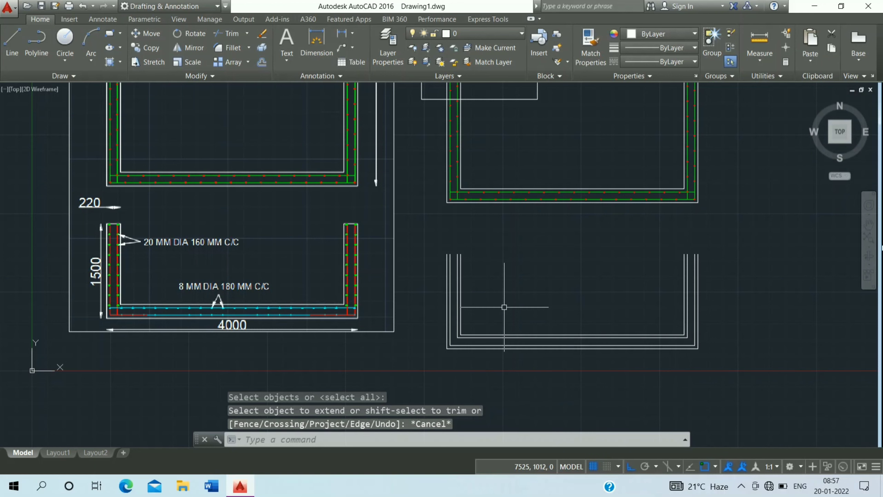
Extend the inner bottom line to meet the right wall
text(ex)
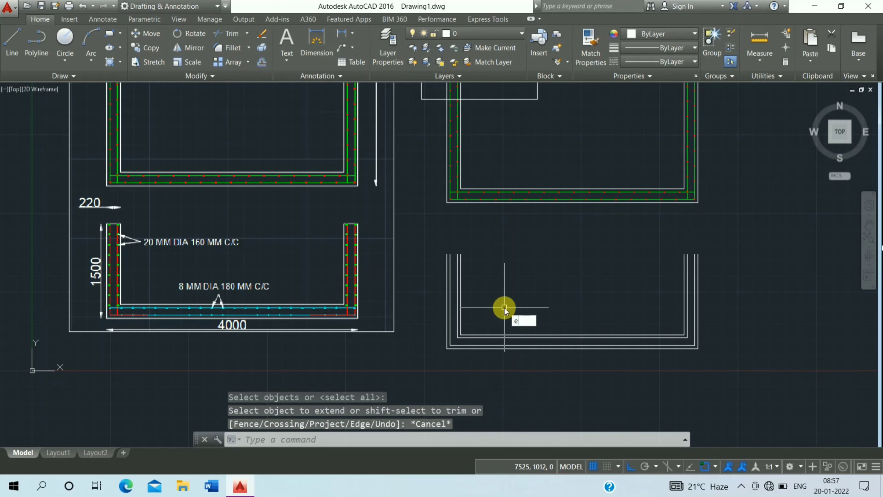
key(Return)
key(Return)
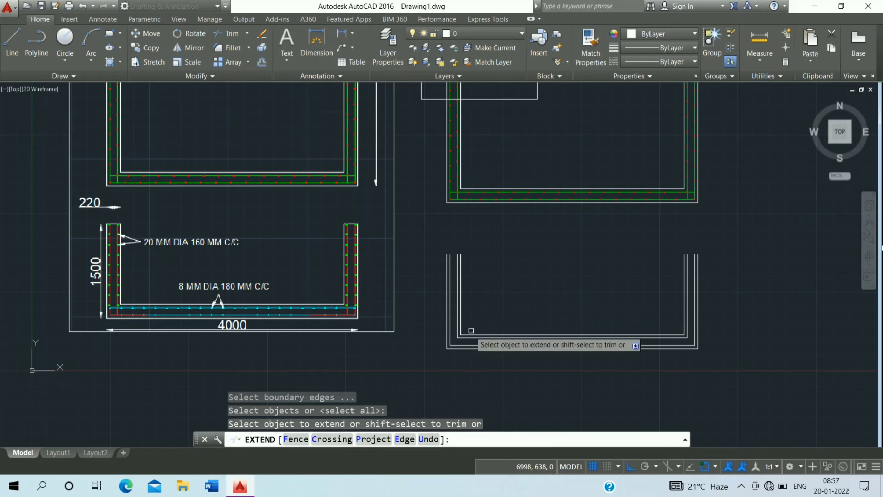
scroll(471, 340, up, 2)
scroll(472, 340, up, 2)
click(472, 339)
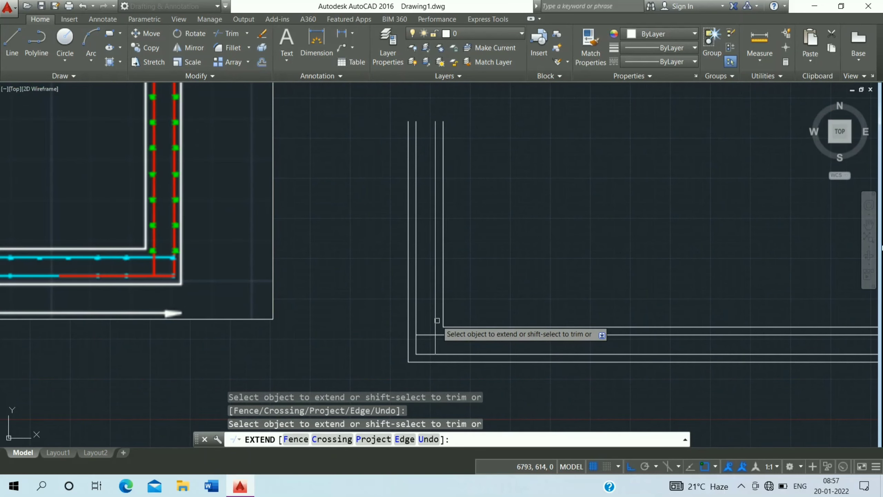
scroll(536, 336, down, 3)
scroll(535, 338, up, 2)
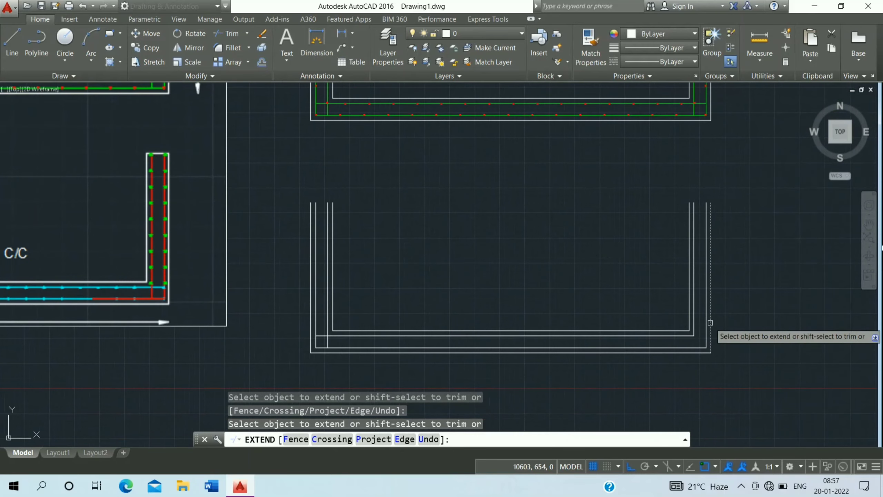
scroll(710, 323, up, 3)
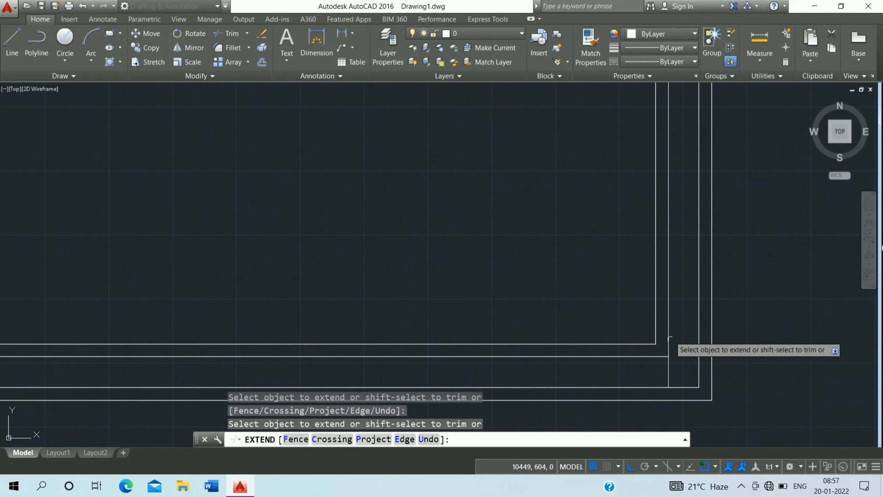
click(659, 357)
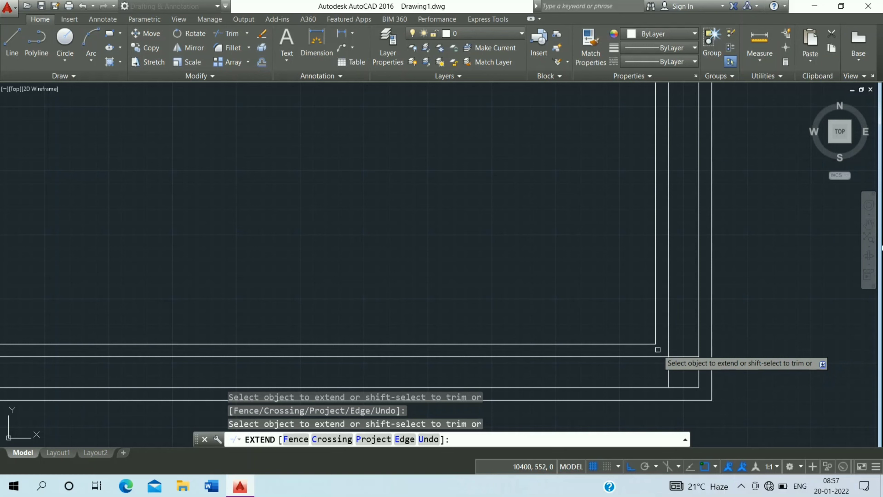
key(Escape)
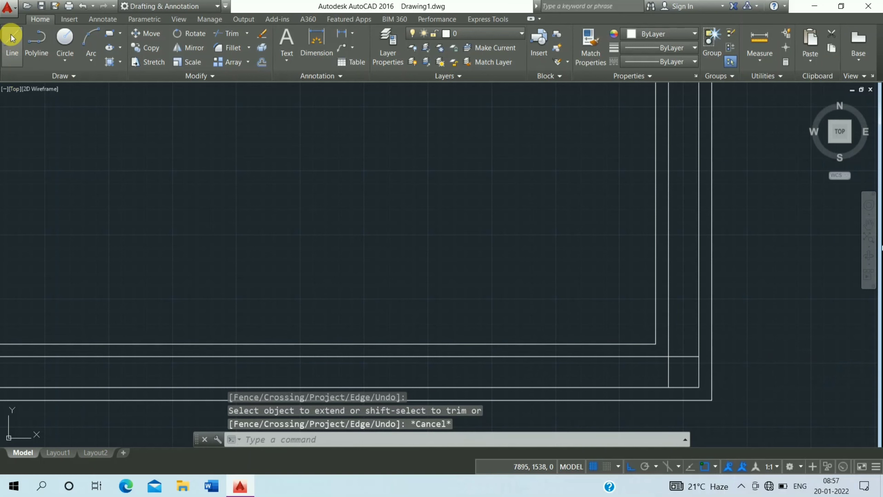
Draw a horizontal line across the top of the right wall between its endpoints
click(11, 38)
scroll(453, 310, down, 3)
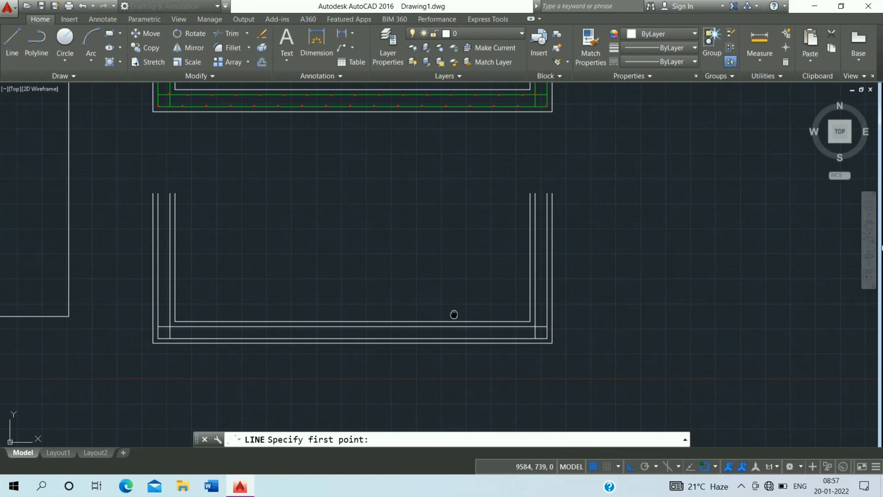
scroll(574, 242, up, 5)
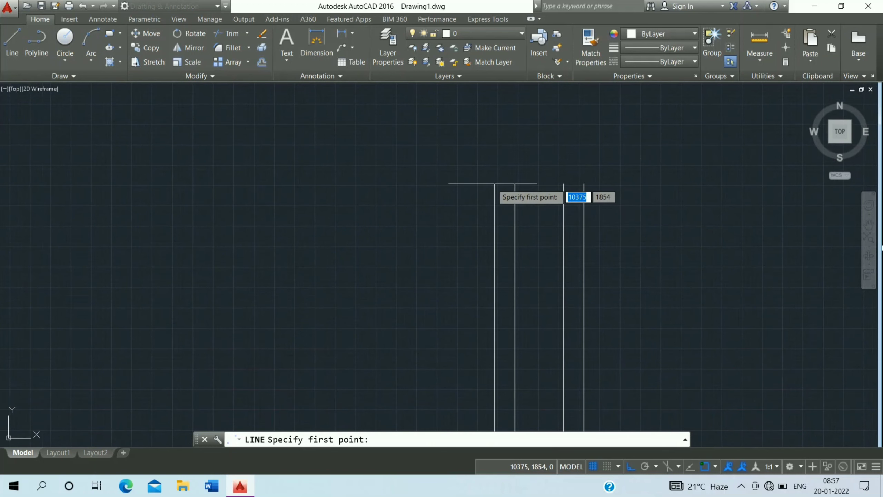
click(494, 183)
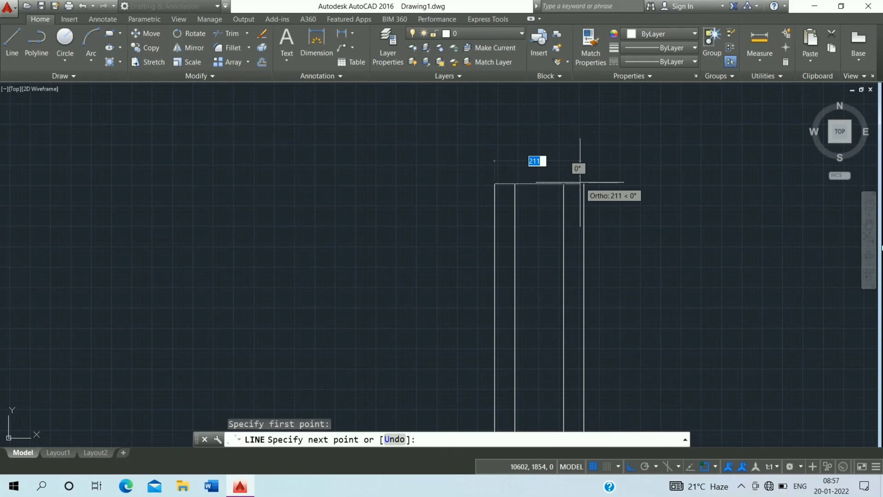
click(583, 183)
key(Escape)
Draw a horizontal line across the top of the left wall
mouse_move(361, 205)
middle_down()
mouse_move(723, 223)
mouse_move(119, 193)
mouse_move(282, 177)
middle_up()
scroll(723, 223, down, 2)
key(Return)
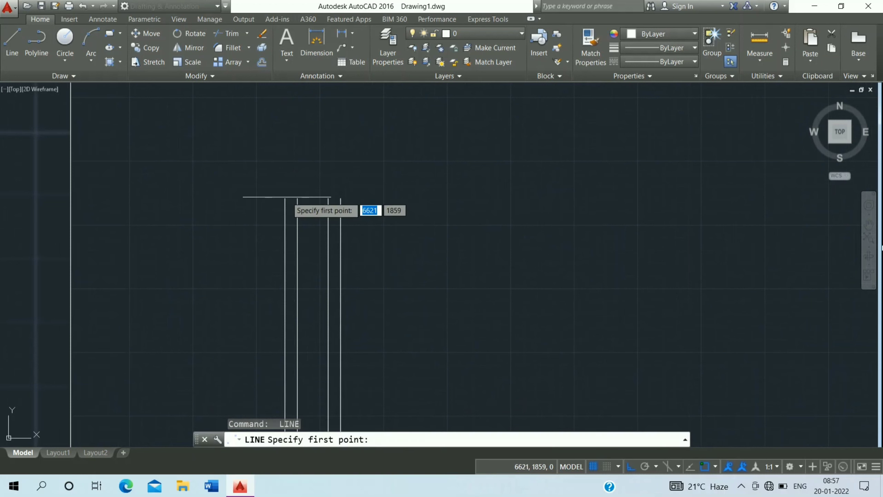
click(285, 198)
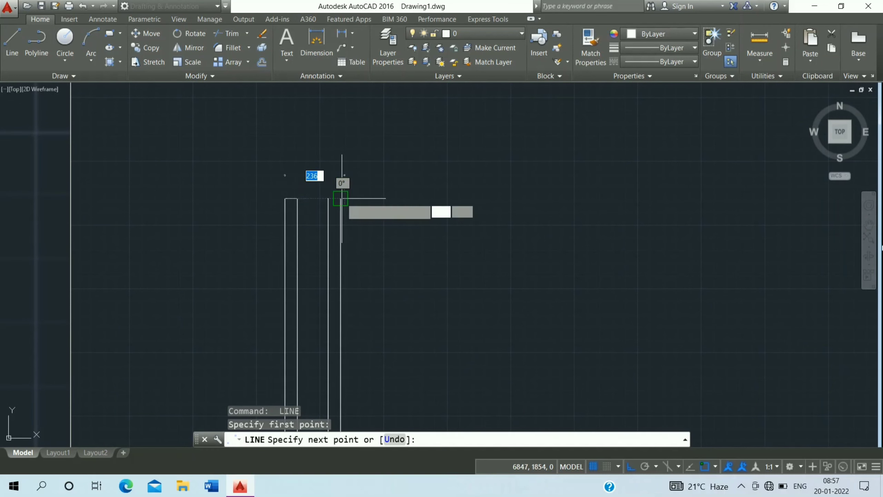
click(341, 198)
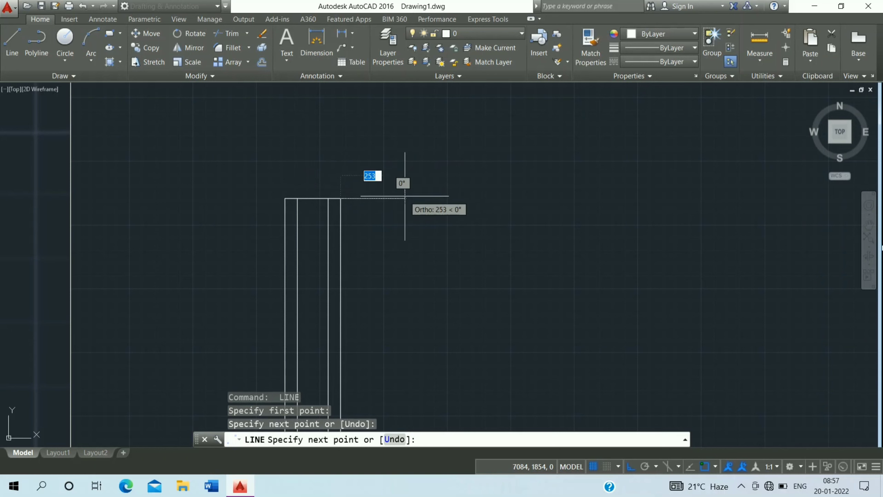
key(Escape)
scroll(386, 212, down, 3)
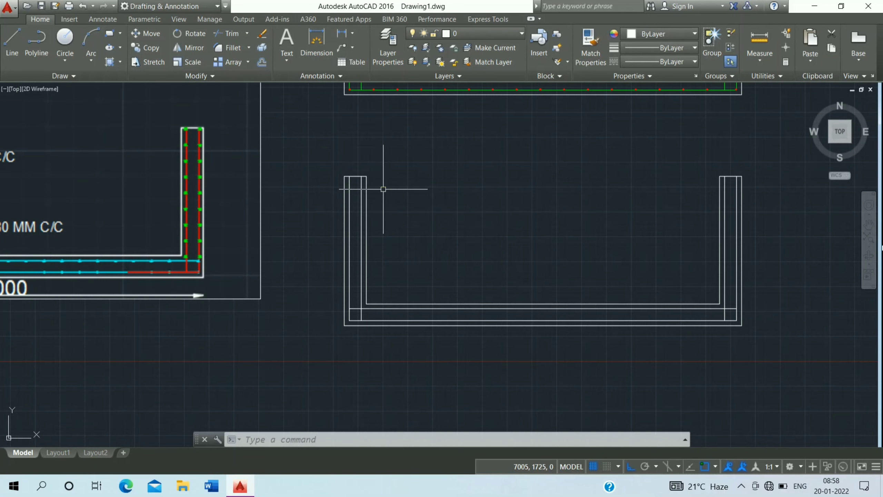
Make binding bar the current layer and start DONUT with inside diameter 0, outside 20
click(462, 36)
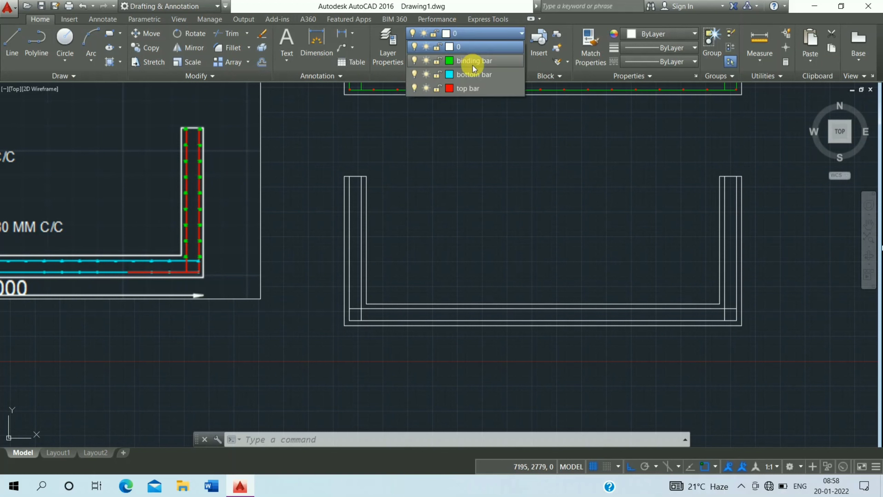
click(472, 65)
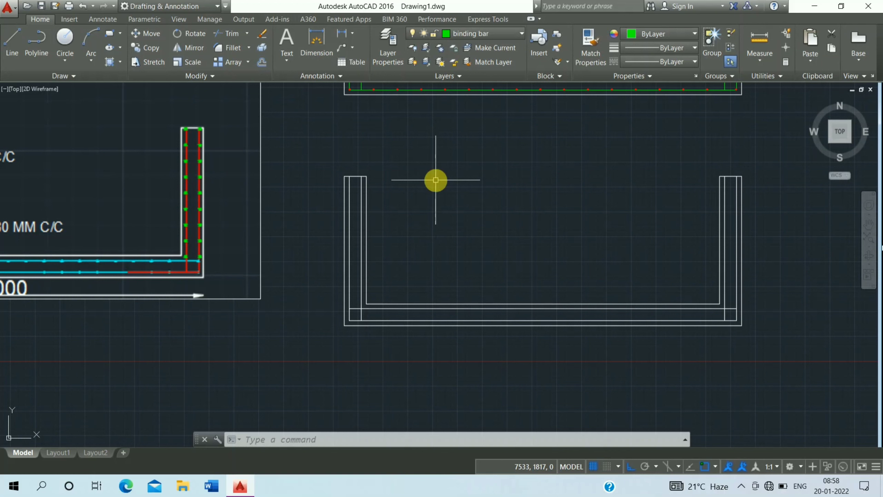
text(do)
key(Return)
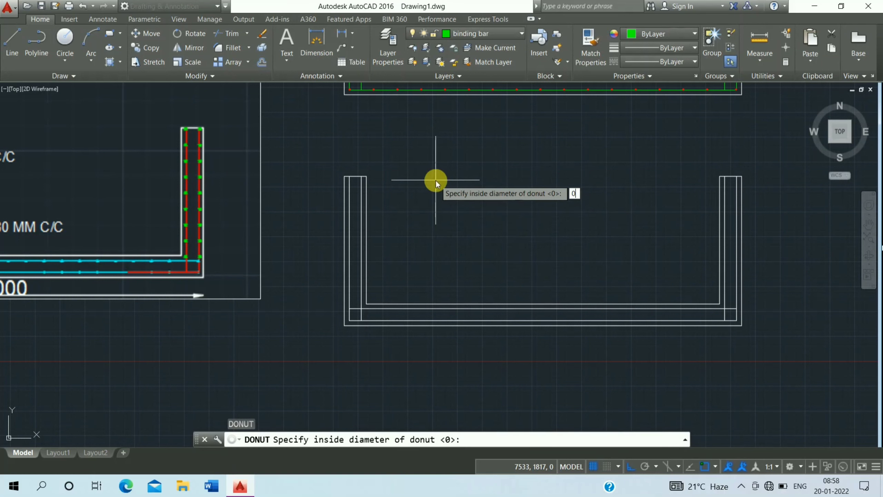
key(Return)
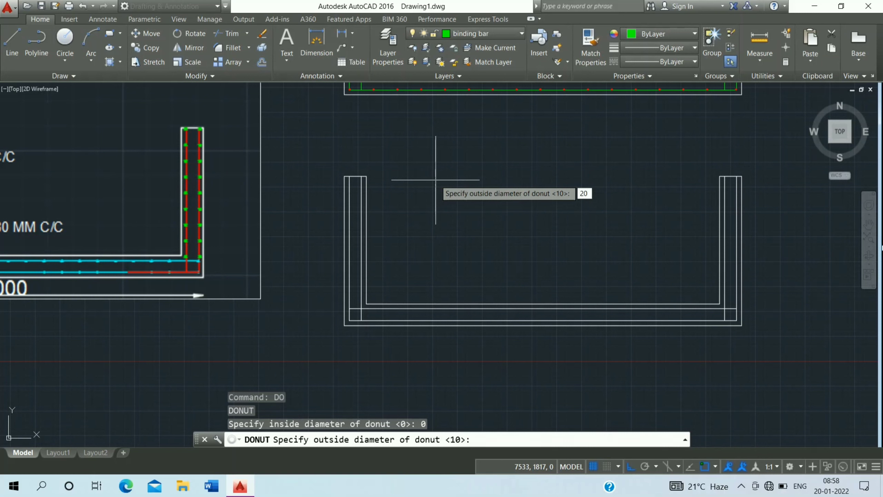
key(Return)
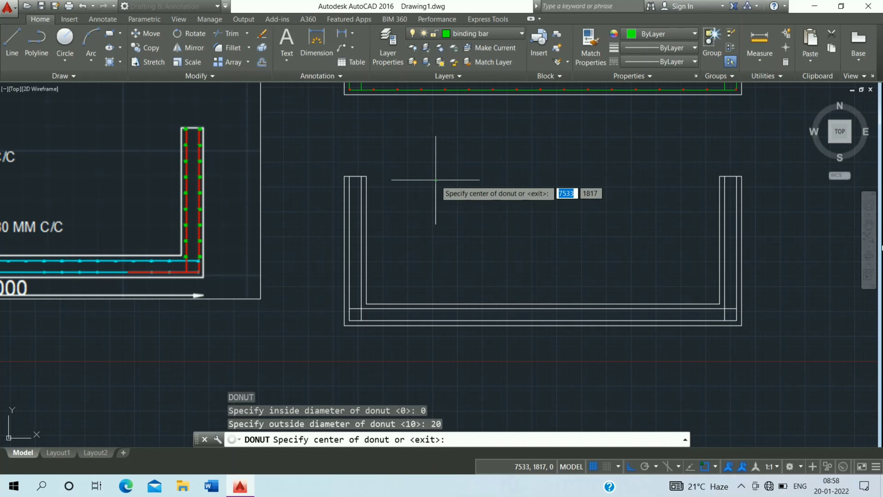
Place green dots at the top corners of both walls
scroll(350, 176, up, 5)
scroll(368, 194, up, 5)
scroll(365, 194, up, 2)
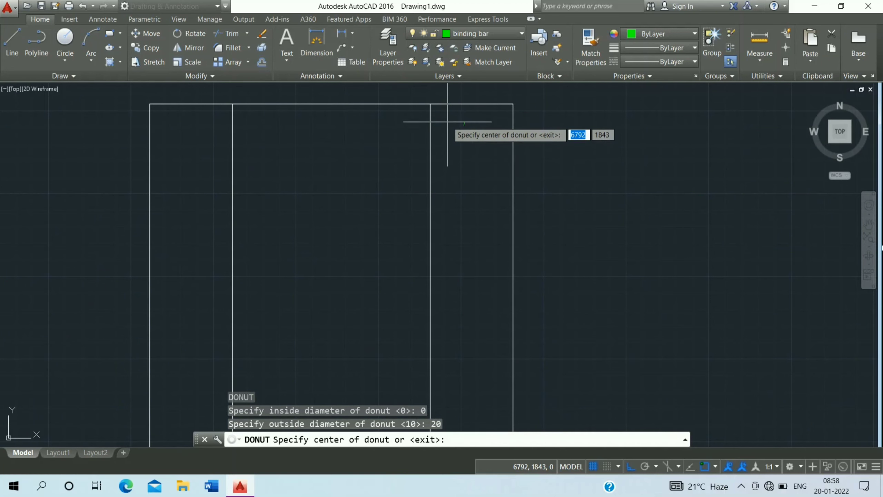
click(448, 122)
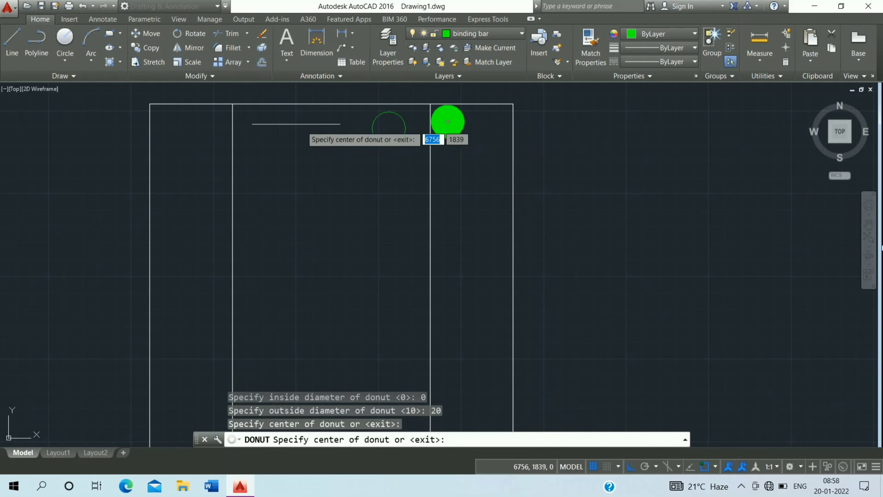
click(219, 118)
scroll(247, 217, down, 4)
scroll(319, 216, down, 6)
scroll(591, 192, up, 4)
scroll(623, 177, up, 3)
scroll(582, 169, up, 4)
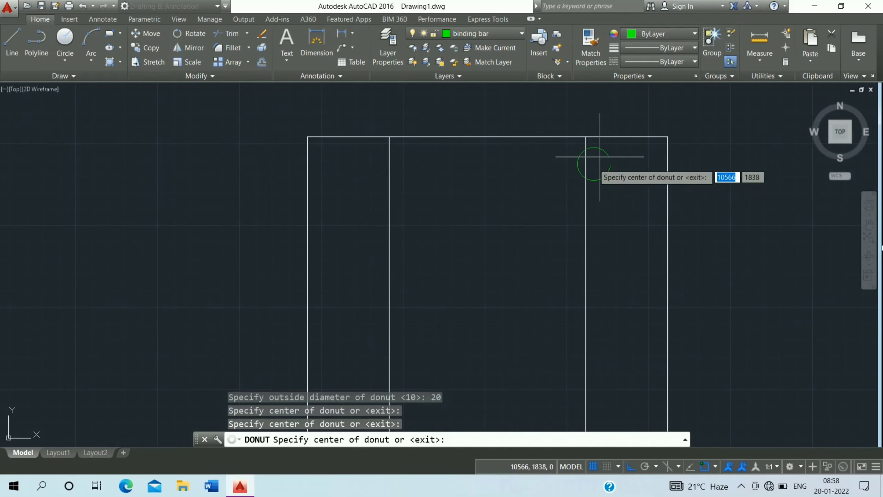
click(603, 155)
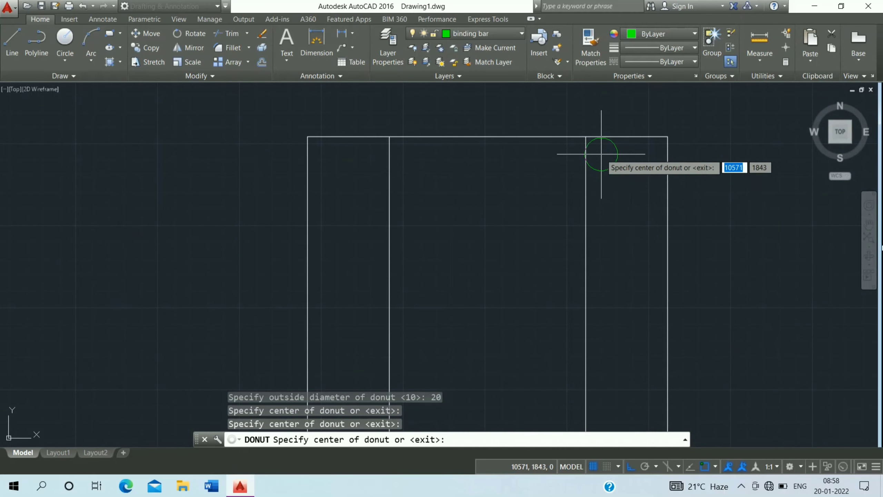
click(373, 154)
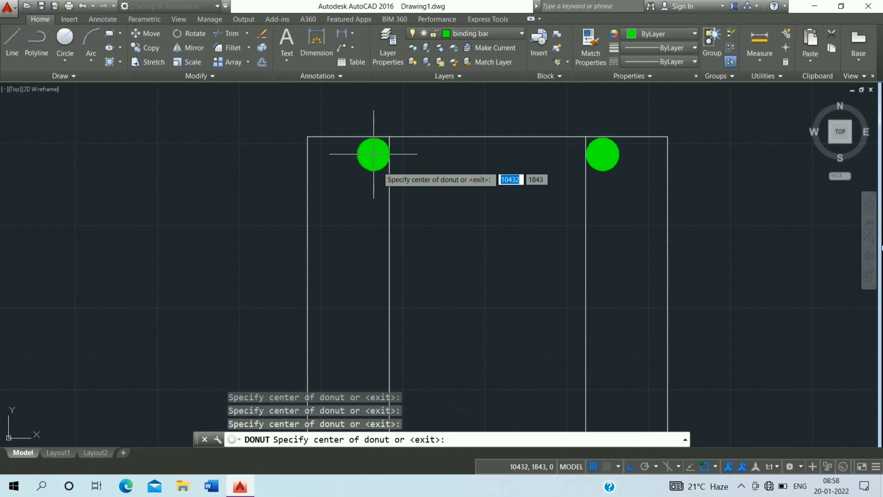
key(Escape)
Select the two top green dots on the walls
click(375, 160)
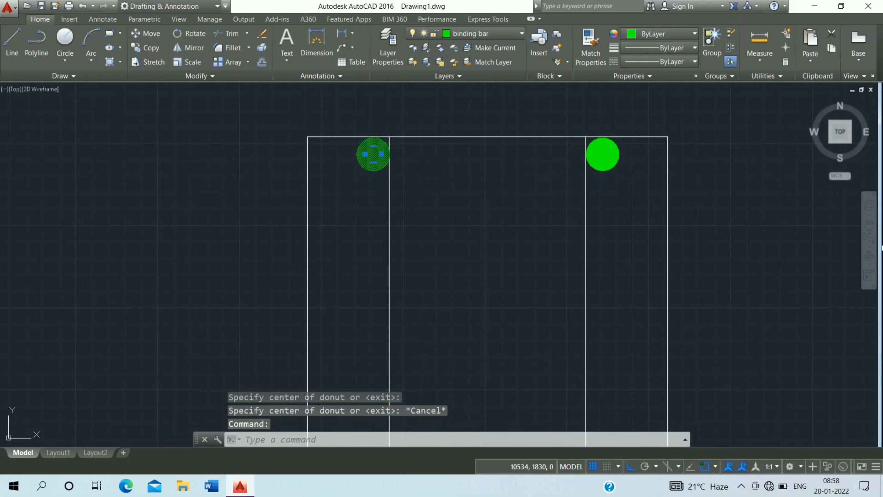
click(601, 154)
scroll(444, 173, down, 4)
scroll(880, 247, down, 3)
middle_drag(591, 183, 381, 184)
scroll(381, 183, down, 3)
scroll(190, 187, up, 2)
scroll(189, 187, up, 2)
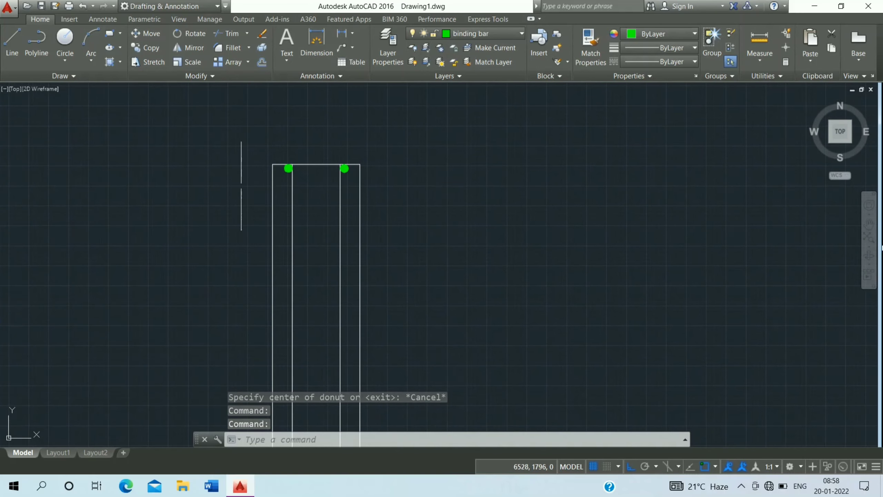
Copy the top green dots from the left dot as an array of 10 spaced 160
click(287, 171)
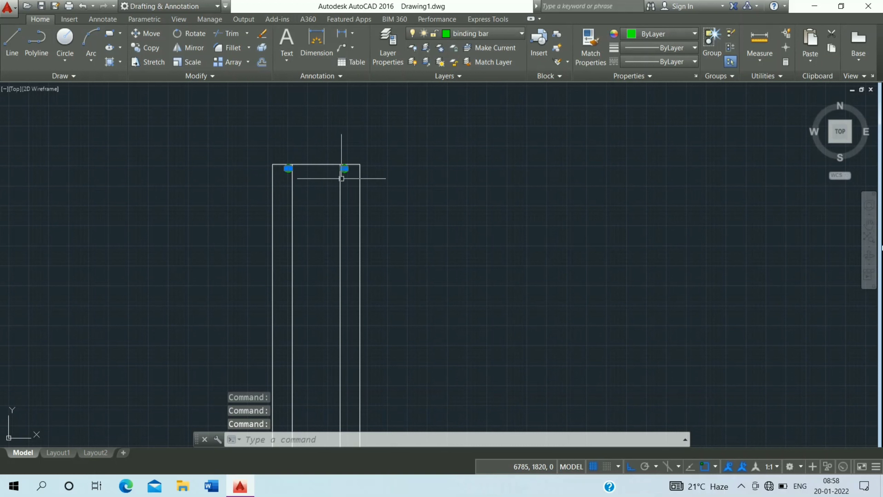
click(146, 47)
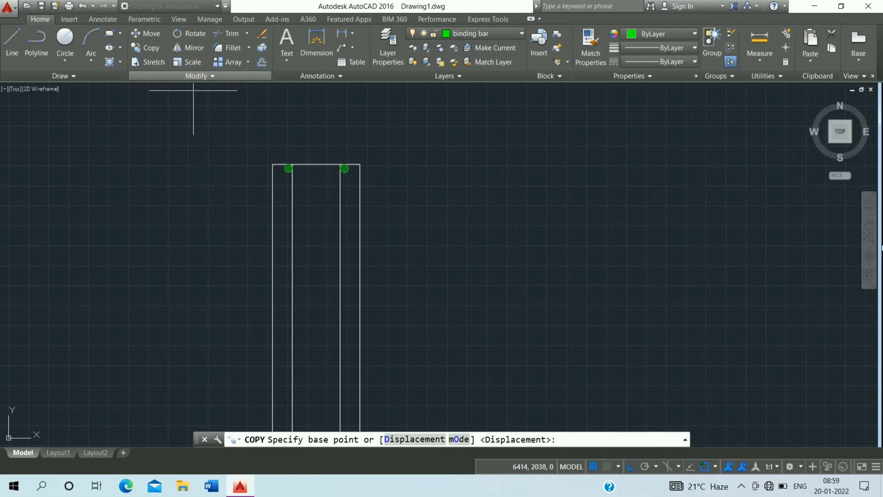
click(288, 168)
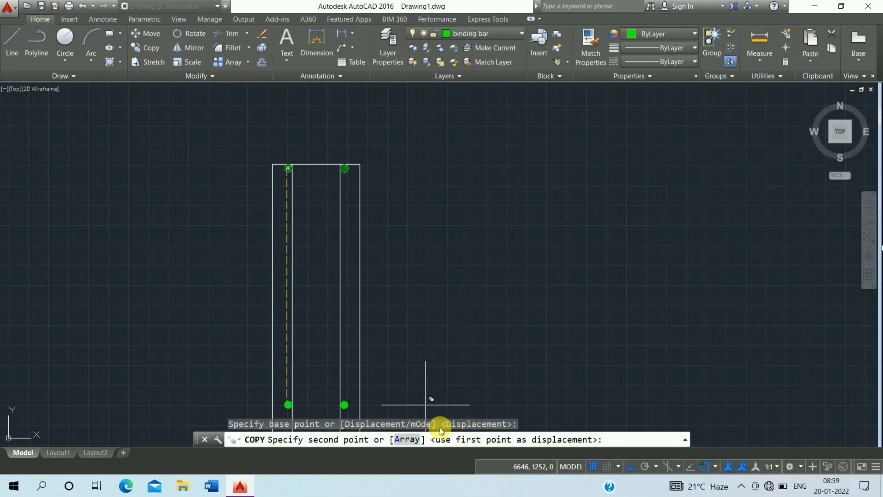
click(413, 439)
text(10)
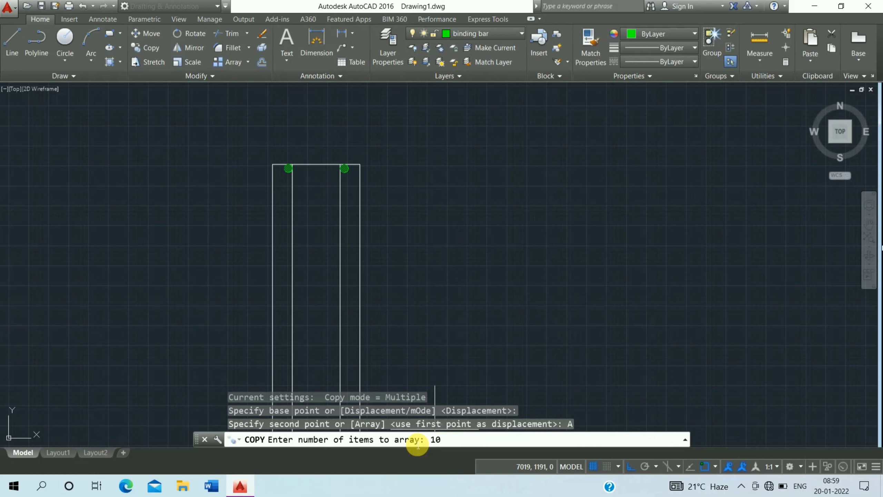
key(Return)
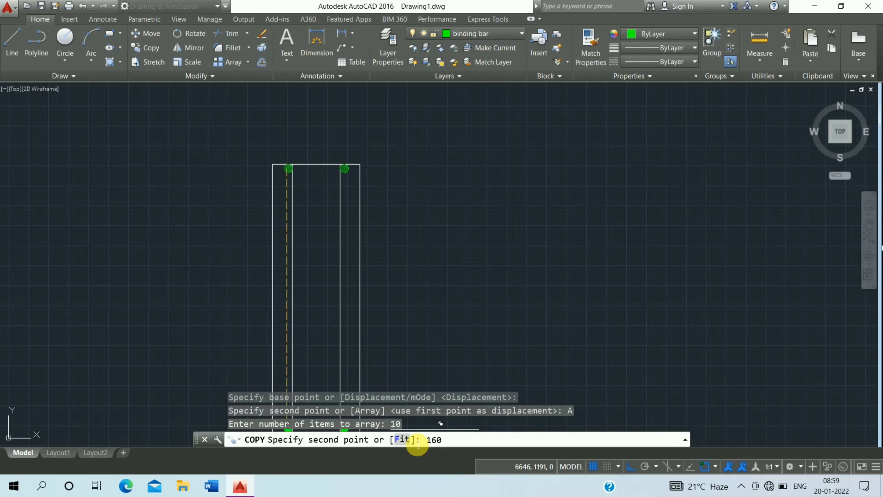
key(Return)
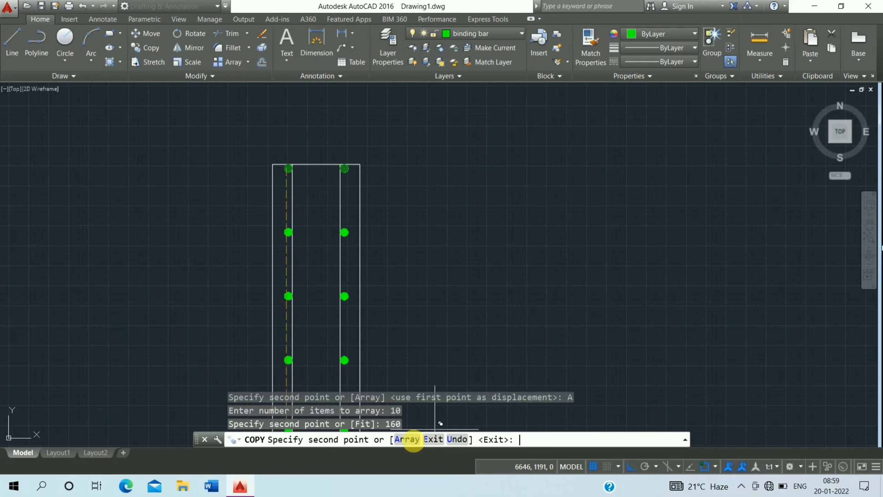
key(Escape)
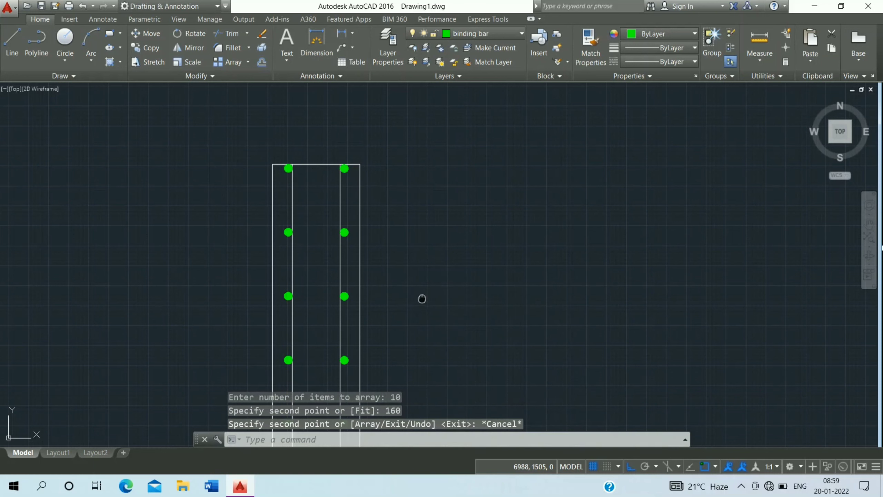
middle_drag(422, 303, 409, 144)
scroll(410, 219, down, 4)
Erase the two surplus green dots at the bottom of the first leg
scroll(392, 288, up, 3)
scroll(392, 288, up, 4)
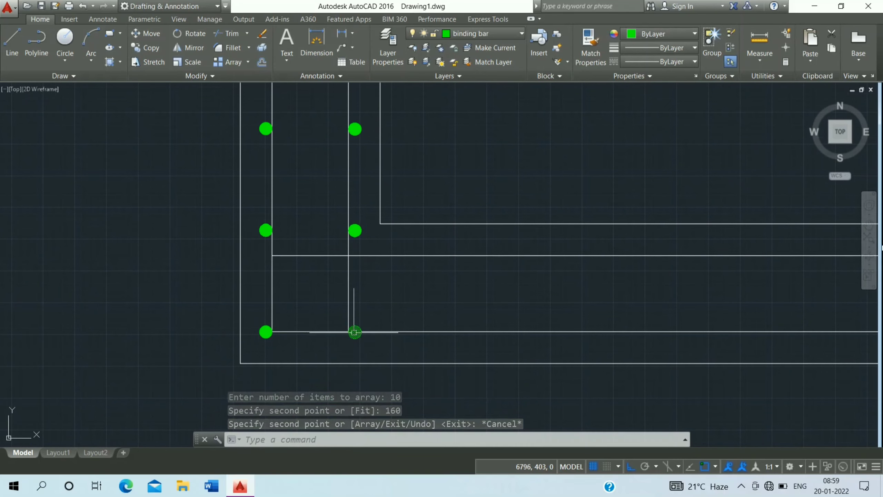
click(354, 332)
click(261, 337)
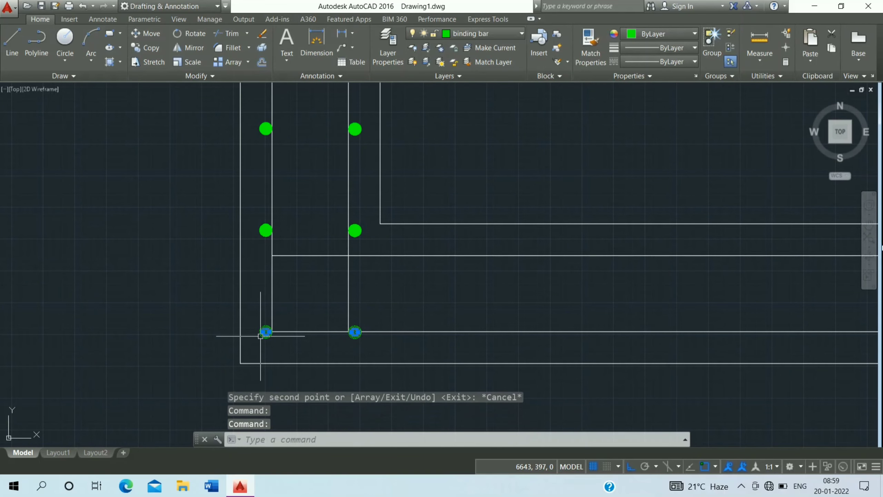
text(E)
key(Return)
Erase the surplus bottom green dots on the other leg, then view the whole section
scroll(463, 370, down, 2)
scroll(463, 348, down, 2)
scroll(480, 283, down, 2)
scroll(650, 257, up, 2)
scroll(650, 257, up, 6)
middle_drag(459, 351, 670, 258)
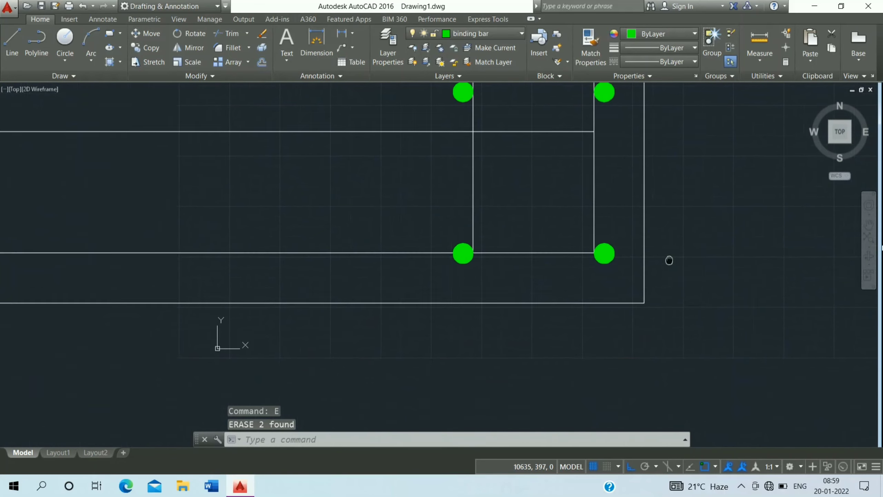
click(464, 253)
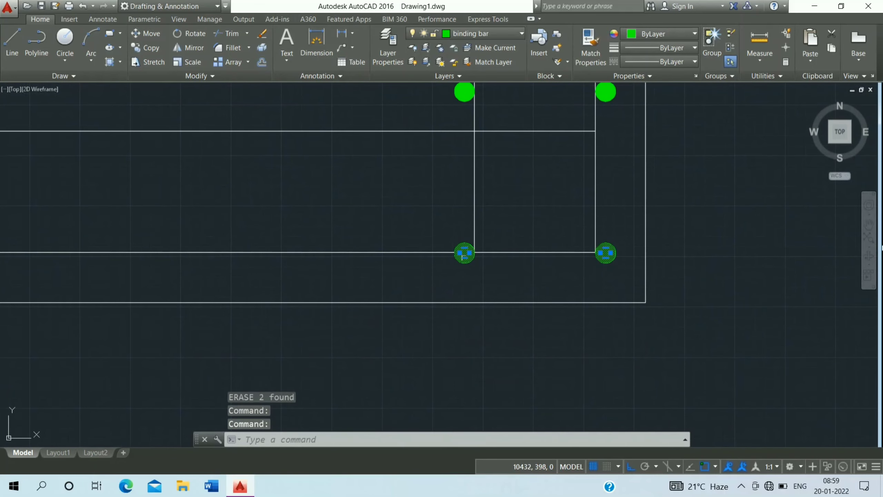
key(e)
key(Return)
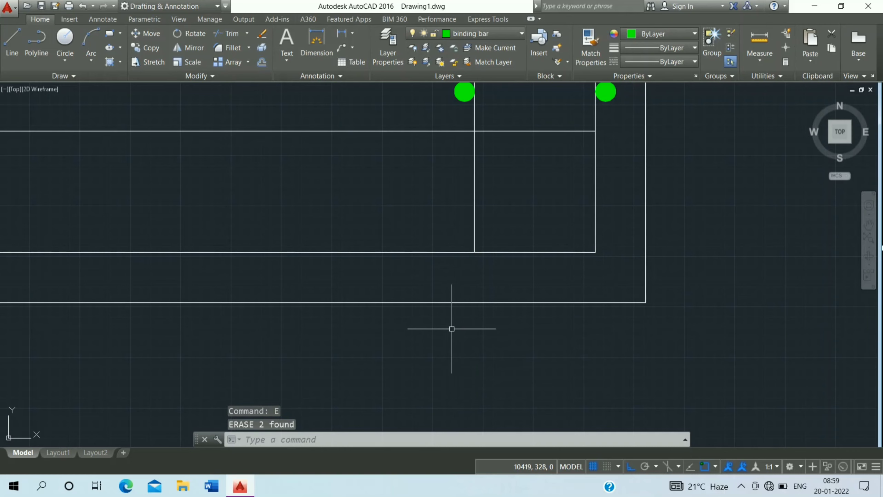
scroll(452, 329, down, 3)
middle_drag(461, 343, 621, 367)
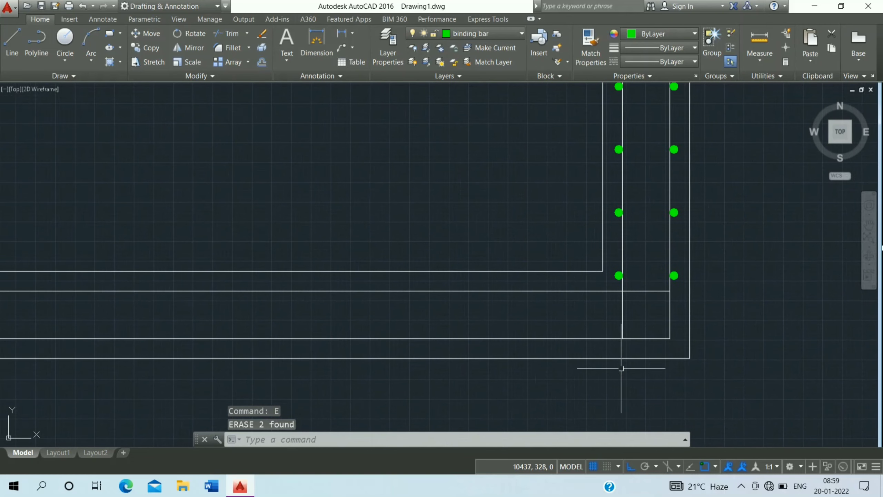
key(Escape)
key(Escape)
key(Escape)
scroll(446, 285, down, 4)
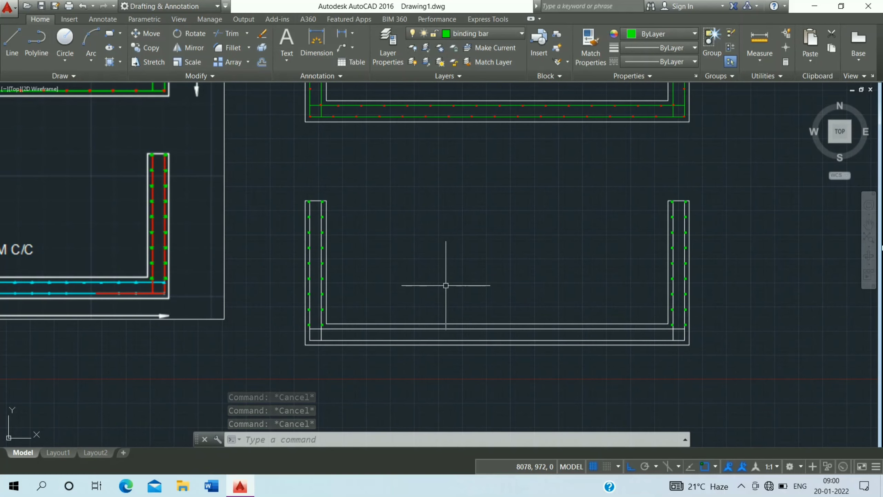
Make bottom bar the current layer and start DONUT with inside diameter 0, outside 8
click(486, 35)
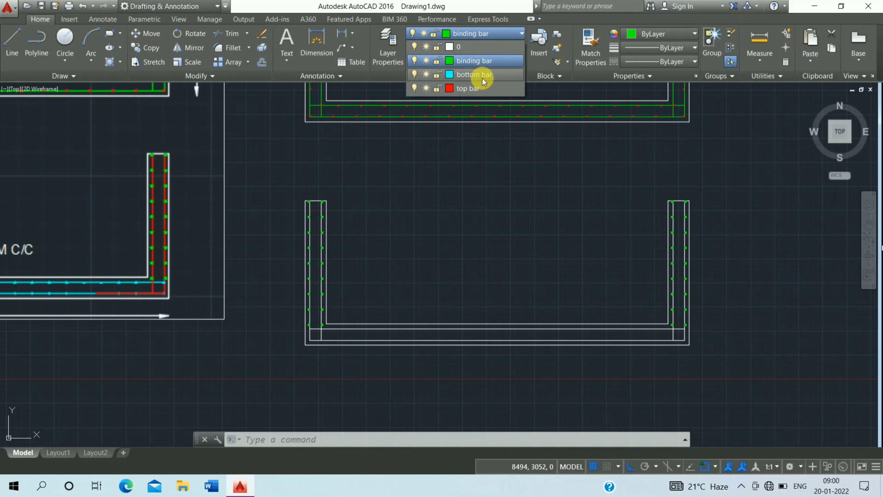
click(483, 78)
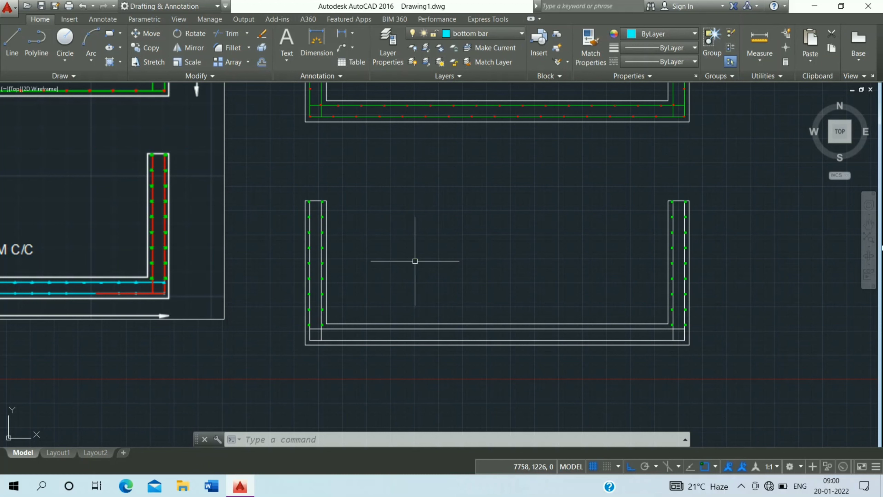
text(do)
key(Return)
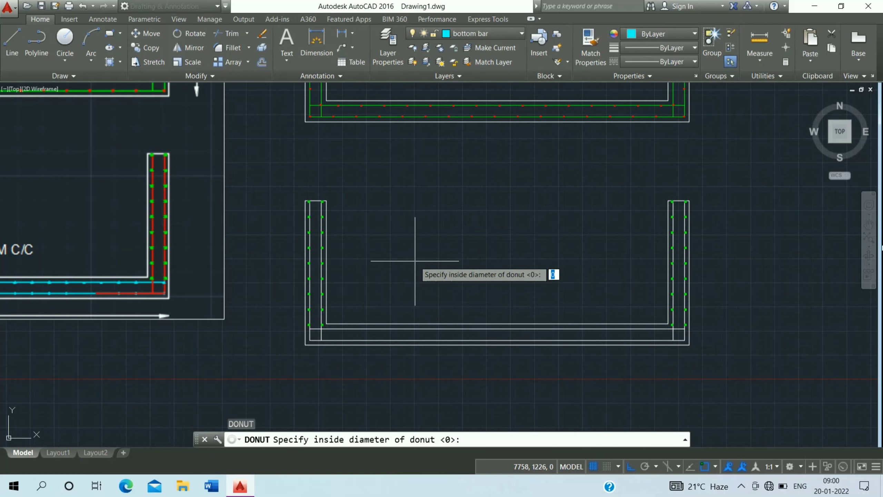
key(Return)
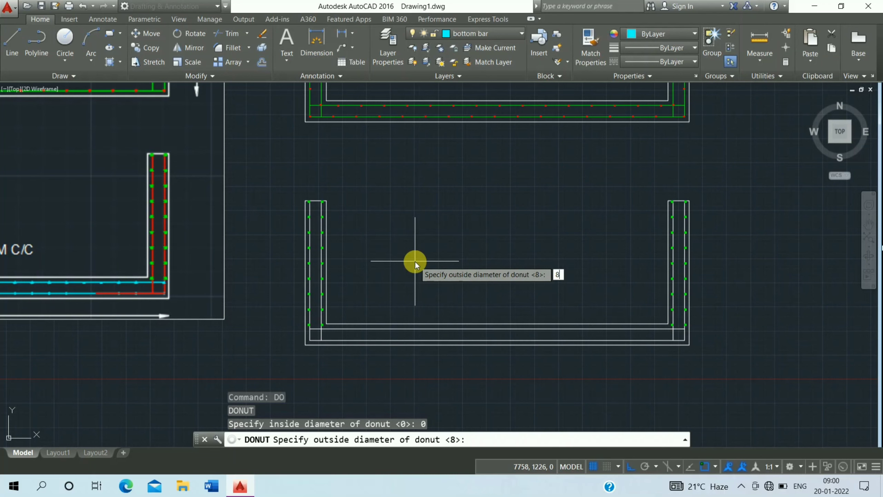
key(Return)
Place the cyan dot at the inner bottom-left corner and select it
scroll(307, 337, up, 5)
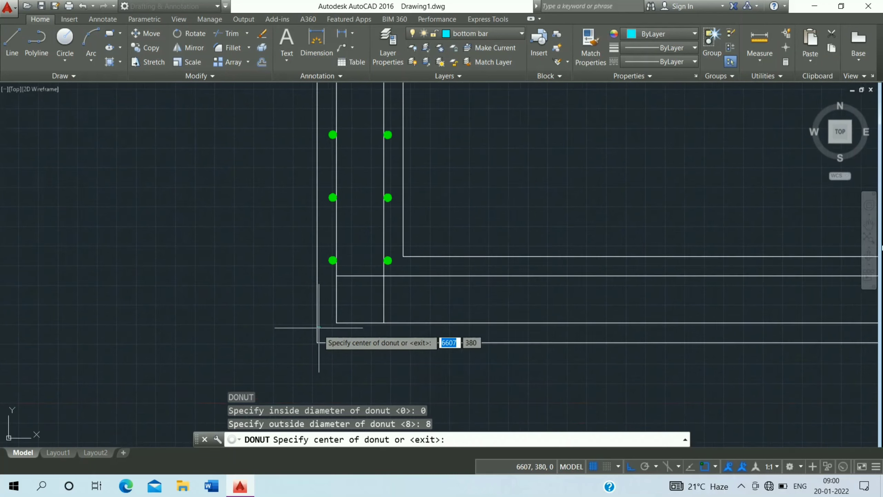
scroll(306, 337, up, 5)
scroll(348, 332, up, 4)
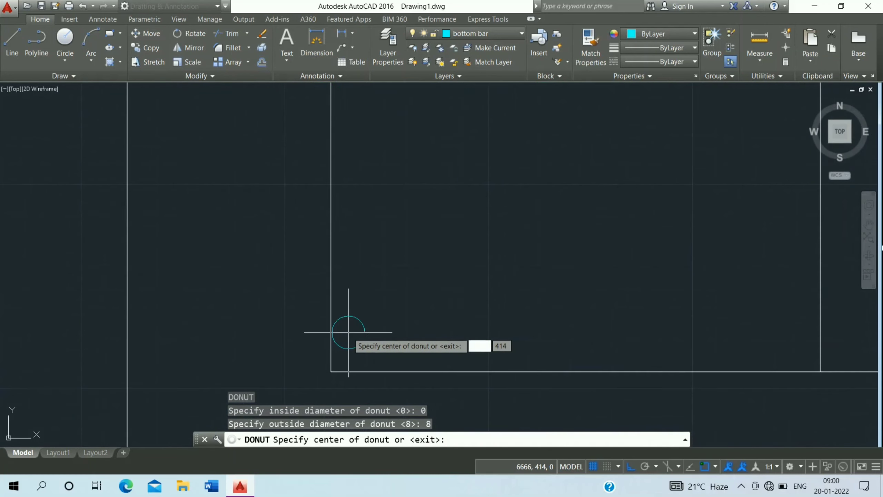
click(348, 355)
scroll(344, 348, down, 5)
scroll(337, 219, up, 5)
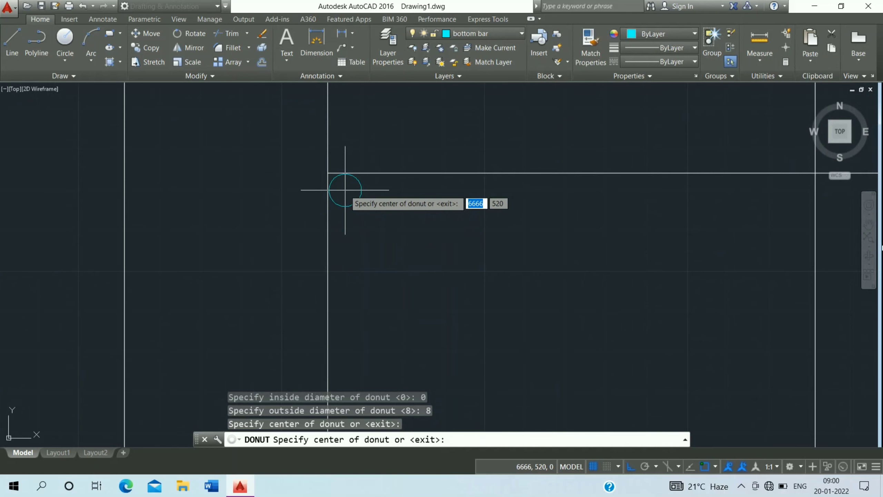
click(345, 190)
key(Escape)
scroll(467, 302, down, 3)
middle_drag(467, 301, 469, 254)
scroll(470, 254, up, 3)
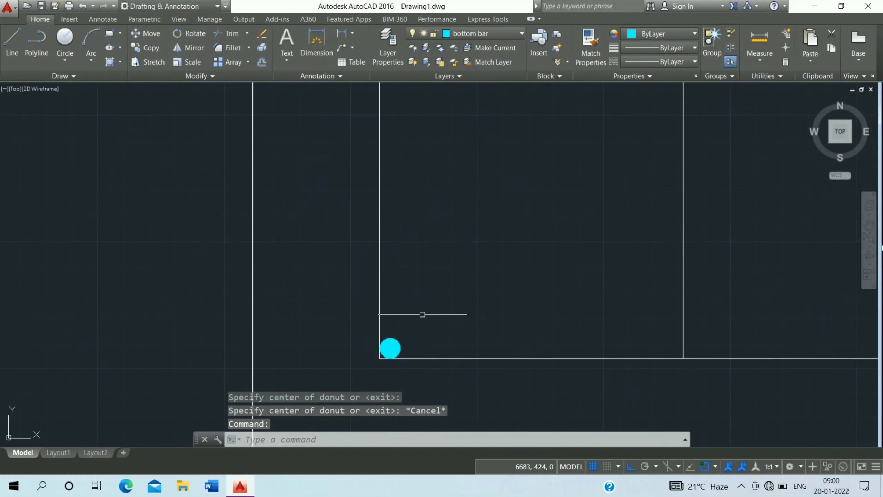
click(396, 340)
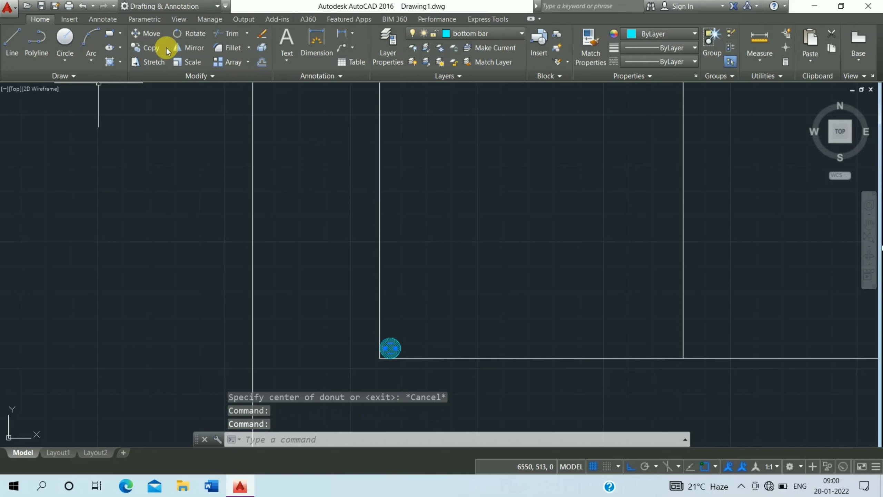
Copy the cyan dot from its centre using the Array option
click(148, 48)
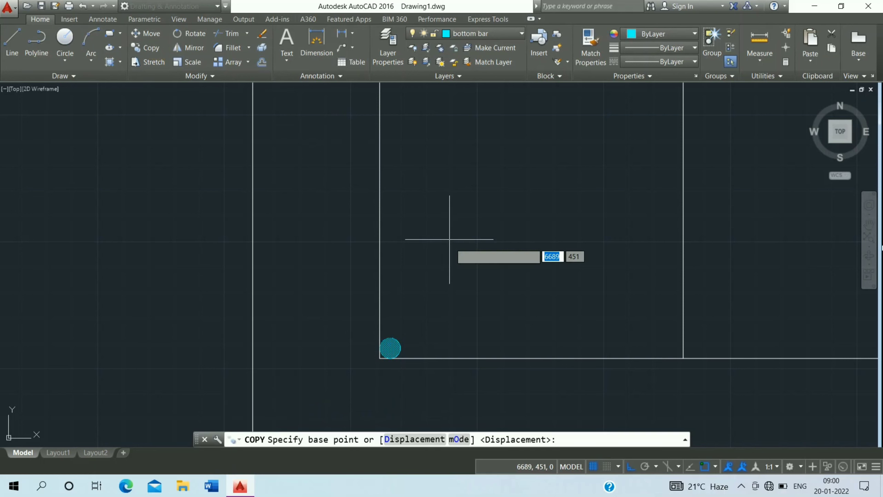
click(389, 348)
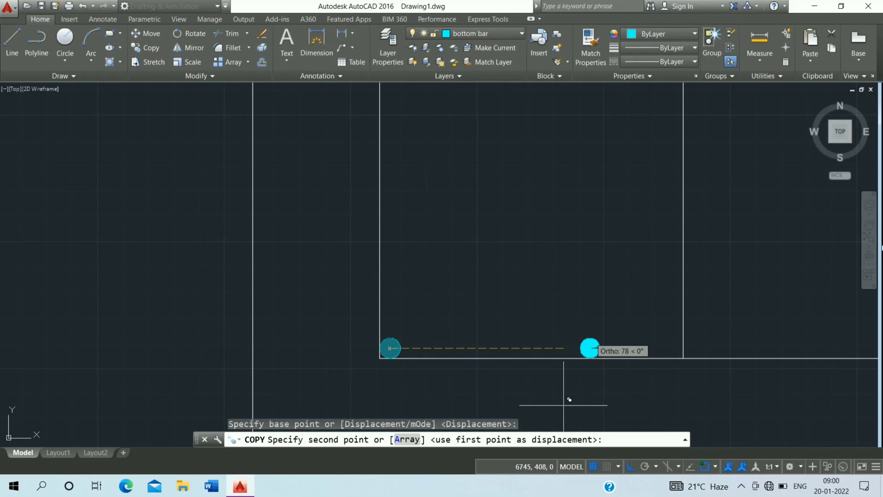
click(415, 437)
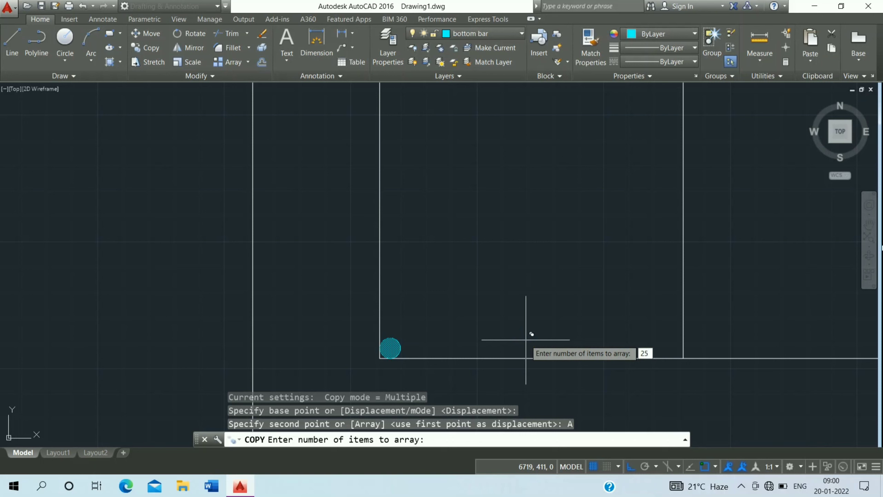
Array the cyan bottom bar into 25 copies at 180 spacing, then check the base's right end
text(25)
key(Return)
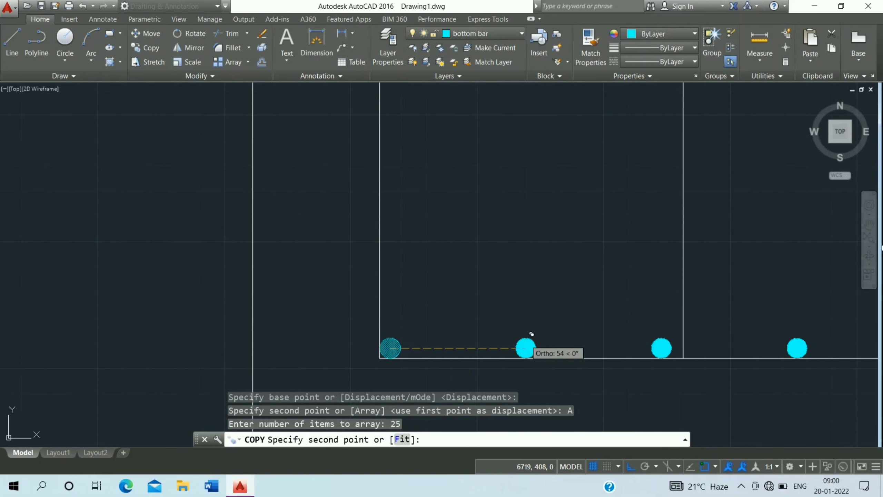
text(180)
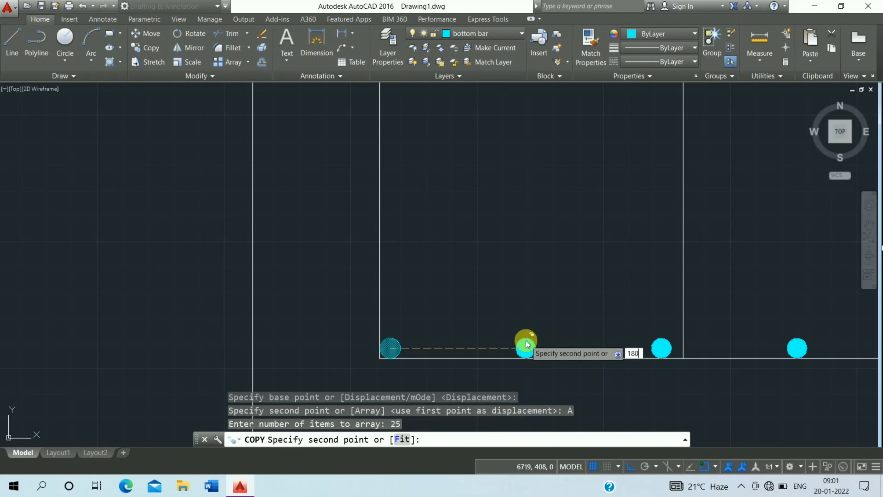
key(Return)
key(Escape)
scroll(525, 339, down, 2)
middle_drag(513, 343, 505, 346)
scroll(385, 312, down, 2)
scroll(351, 318, down, 3)
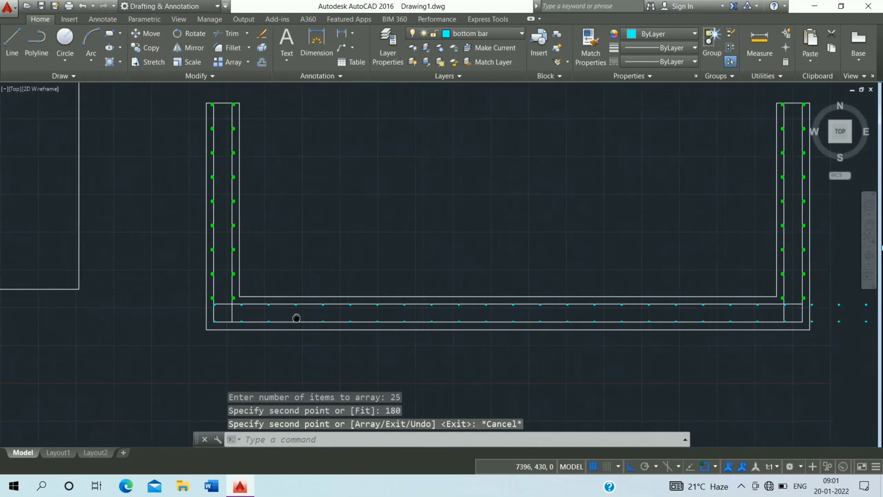
scroll(742, 299, up, 4)
middle_drag(742, 300, 607, 258)
Erase the six bar dots that overshoot the base's right end
click(705, 229)
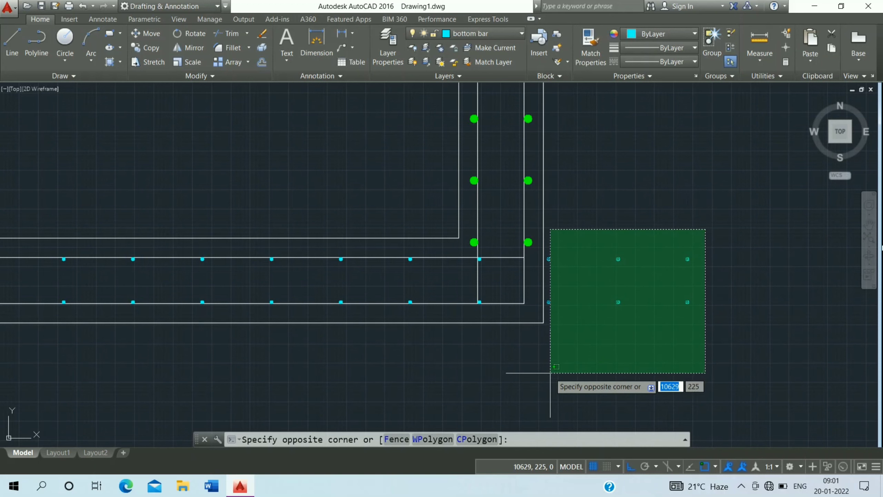
click(549, 372)
key(Return)
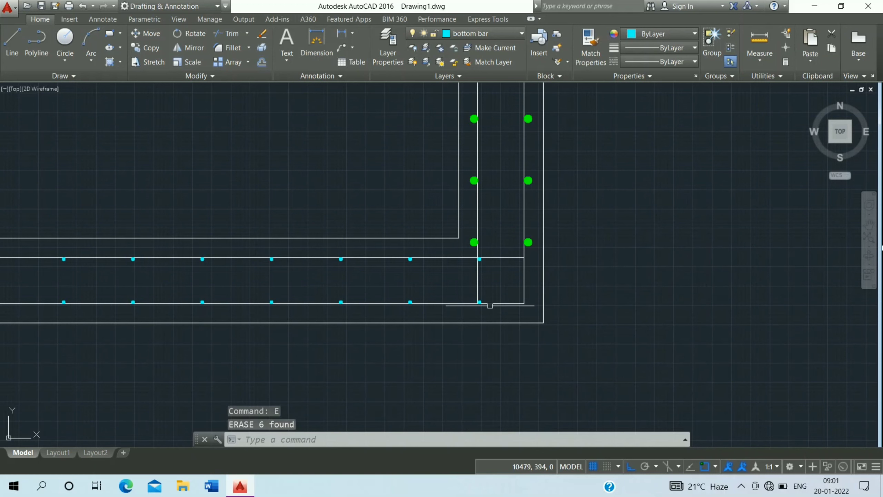
scroll(465, 275, up, 4)
scroll(508, 252, up, 2)
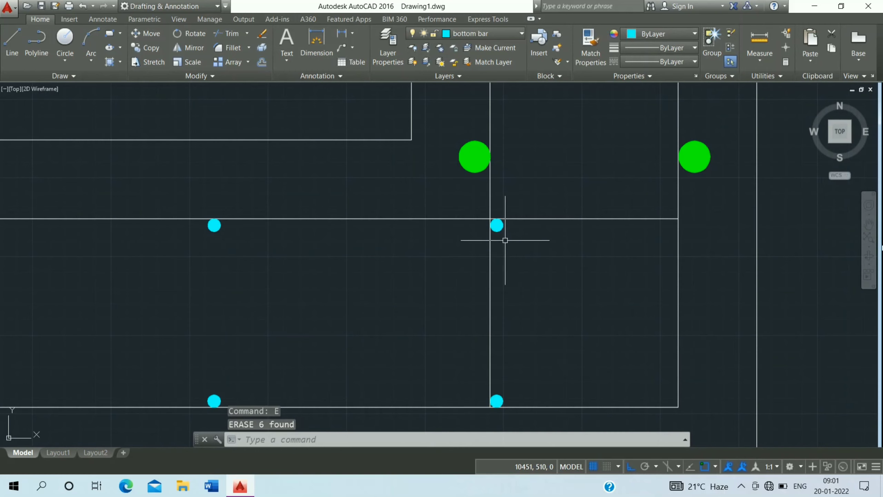
Move the last two end bars right so they sit against the wall line
click(497, 225)
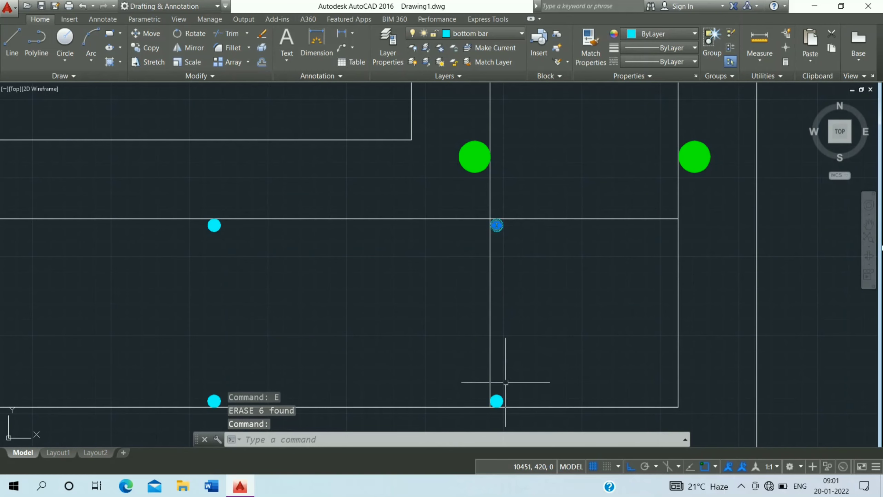
click(502, 400)
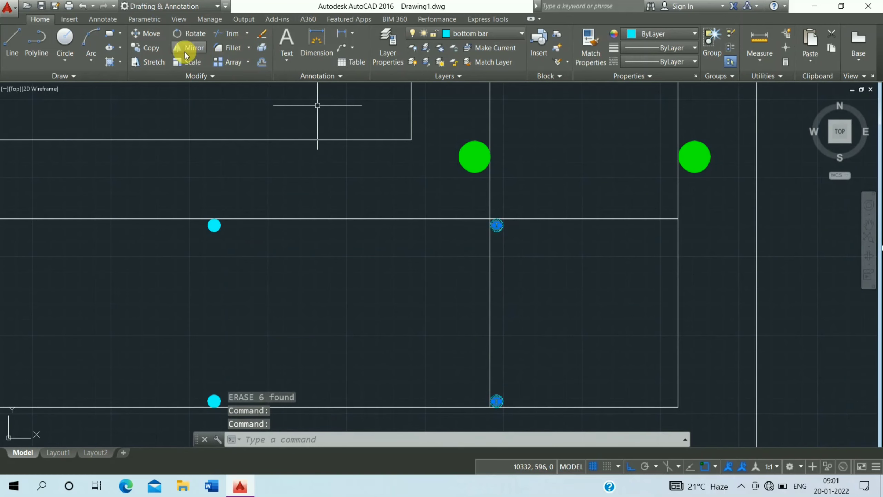
click(153, 35)
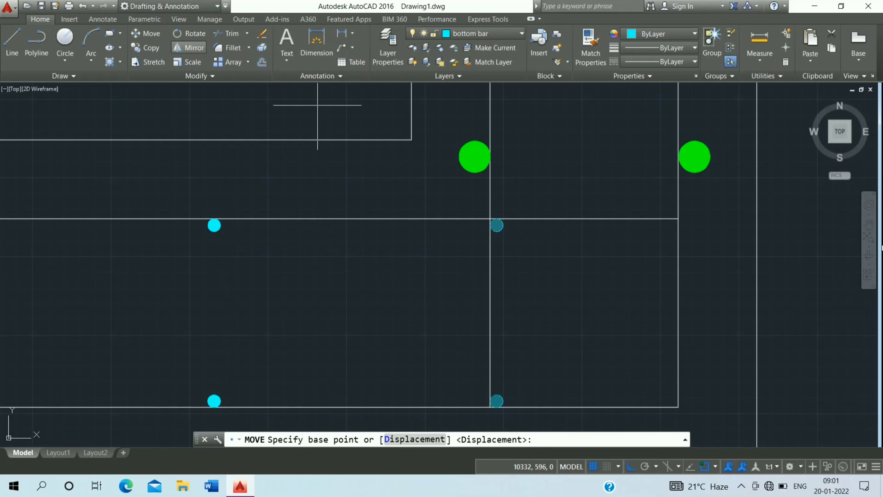
click(497, 401)
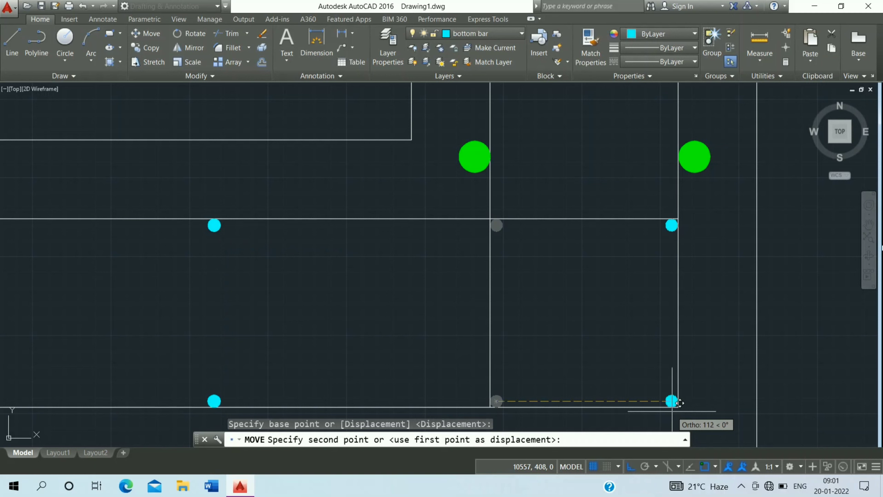
click(672, 401)
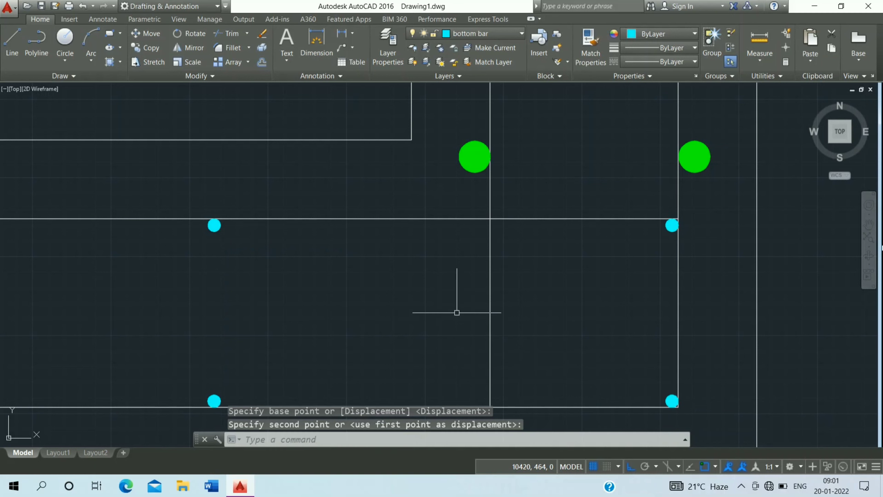
Make layer 0 current and draw a line from the bottom-right bar along the lower bar row
click(489, 31)
click(468, 40)
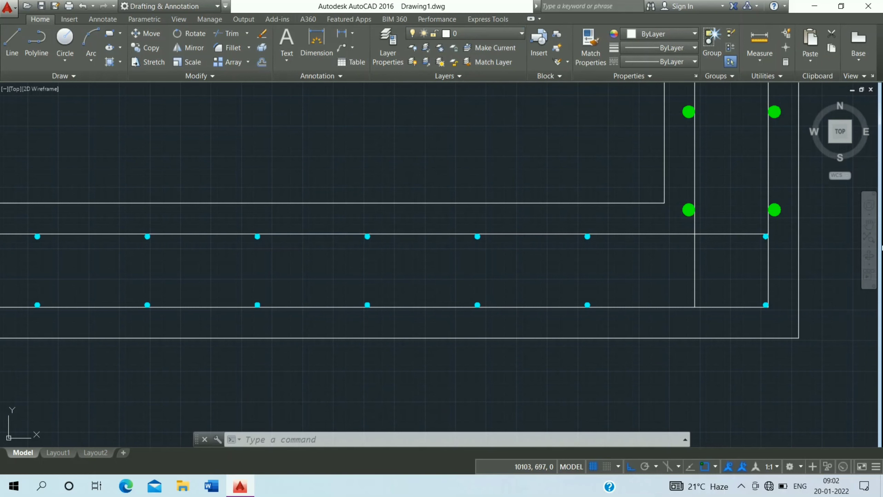
click(12, 39)
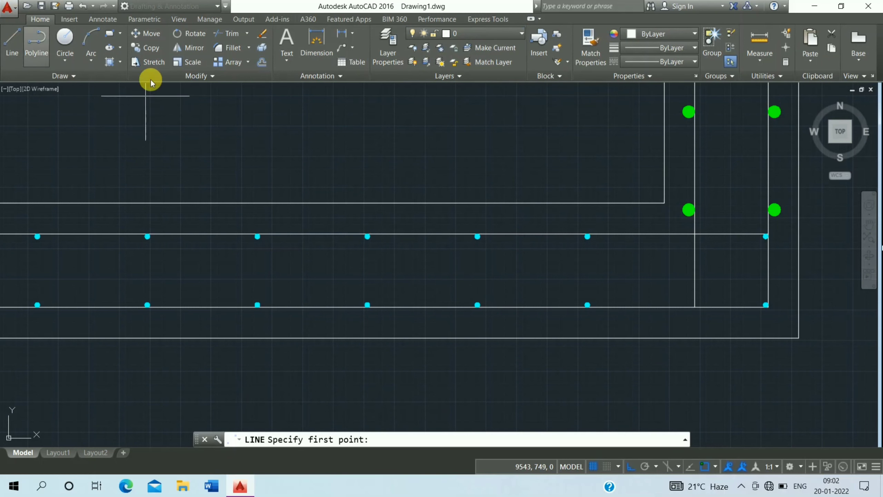
scroll(760, 297, up, 2)
scroll(761, 297, up, 2)
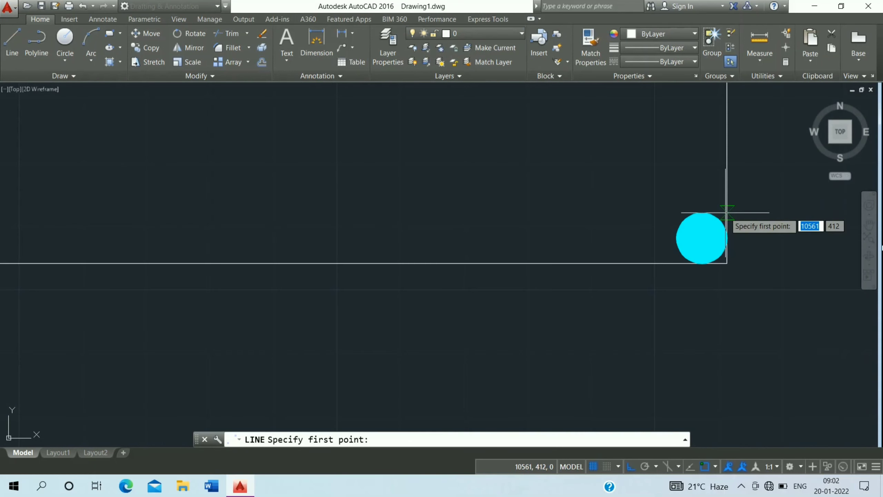
click(728, 213)
scroll(428, 212, down, 3)
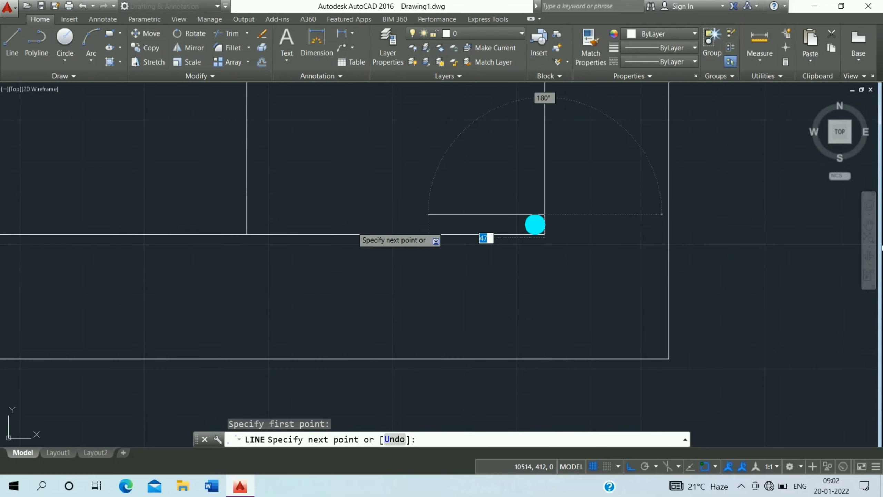
scroll(434, 222, down, 1)
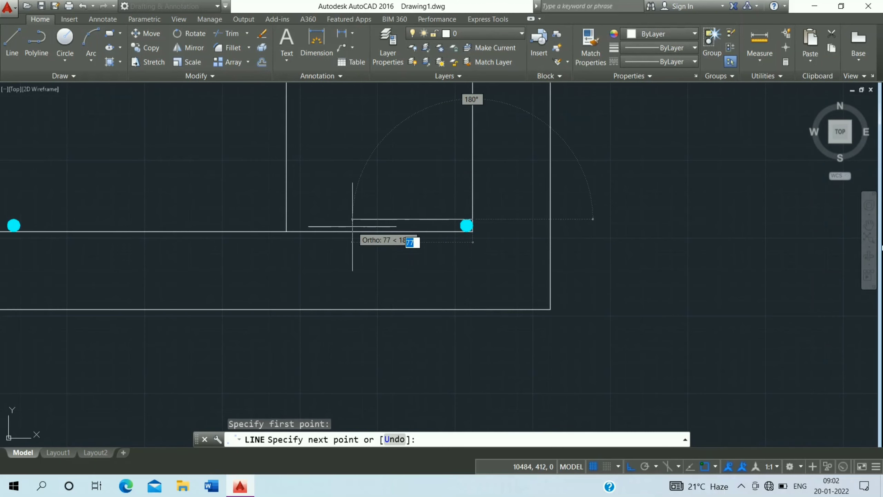
middle_drag(352, 226, 737, 252)
scroll(737, 252, down, 5)
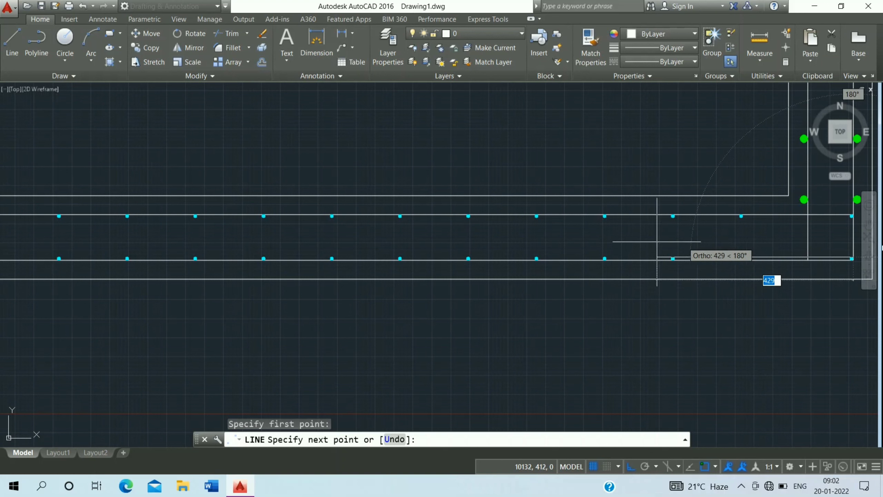
click(569, 243)
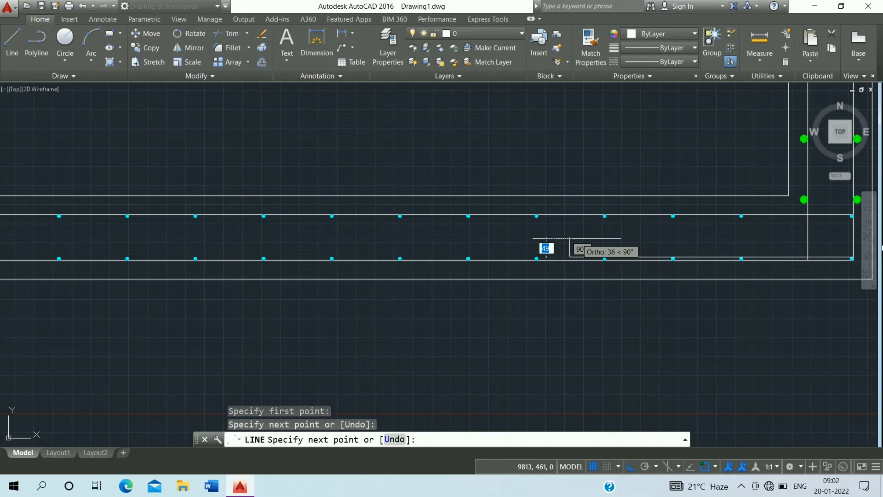
key(Escape)
Draw a 605-long line from the lower-left corner bar along the bar row
middle_drag(322, 266, 459, 231)
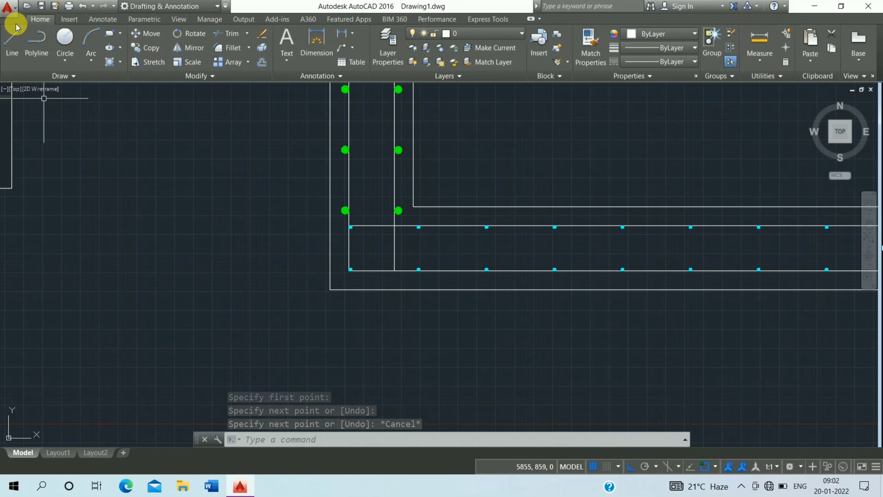
click(12, 40)
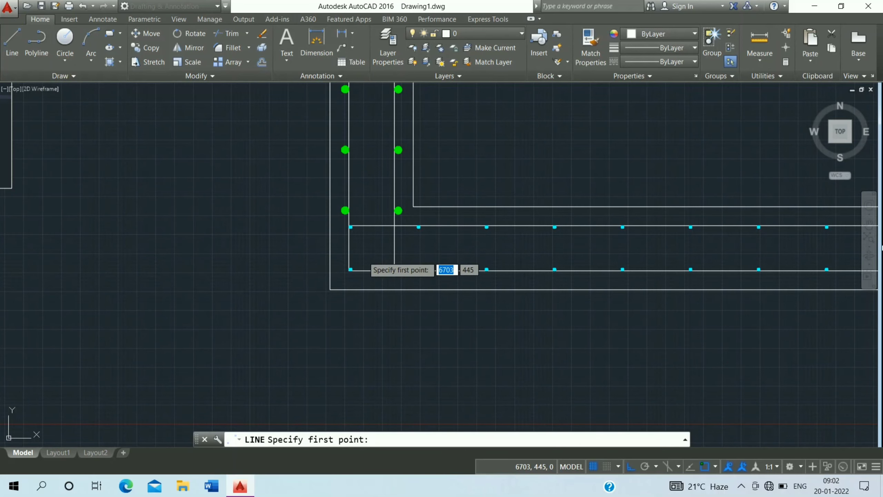
scroll(358, 264, up, 4)
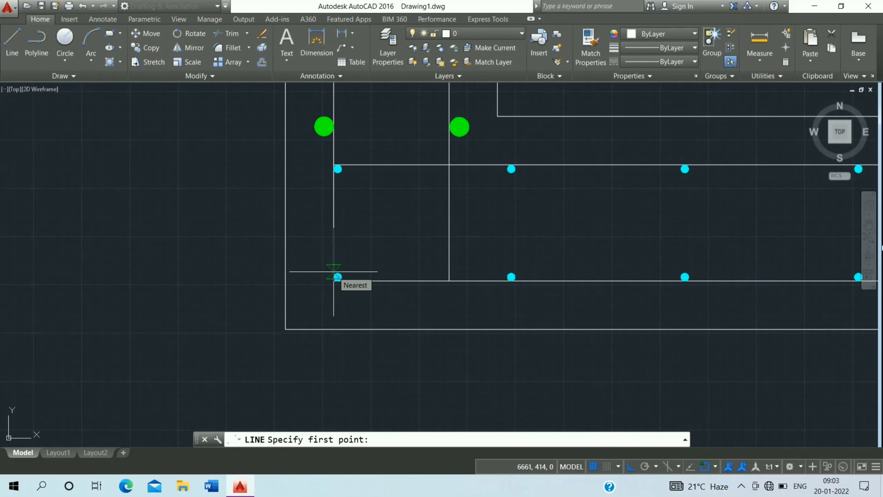
scroll(334, 277, up, 2)
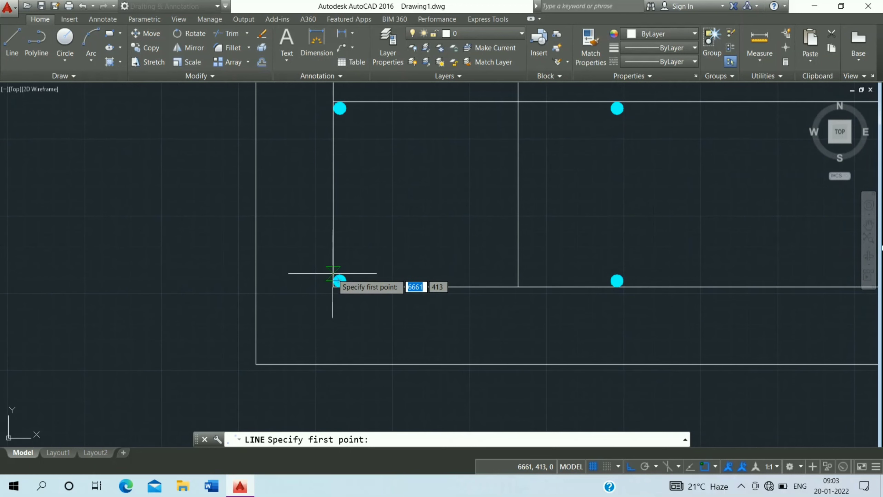
click(333, 274)
scroll(472, 207, down, 2)
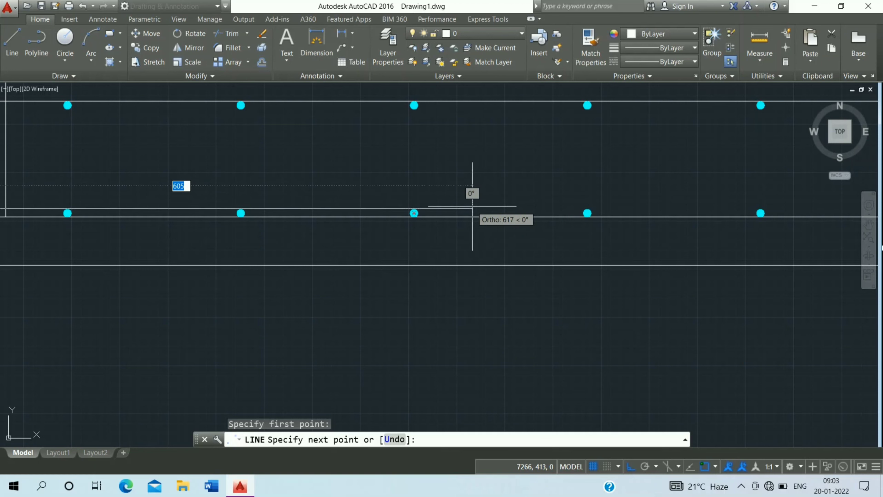
key(Return)
key(Escape)
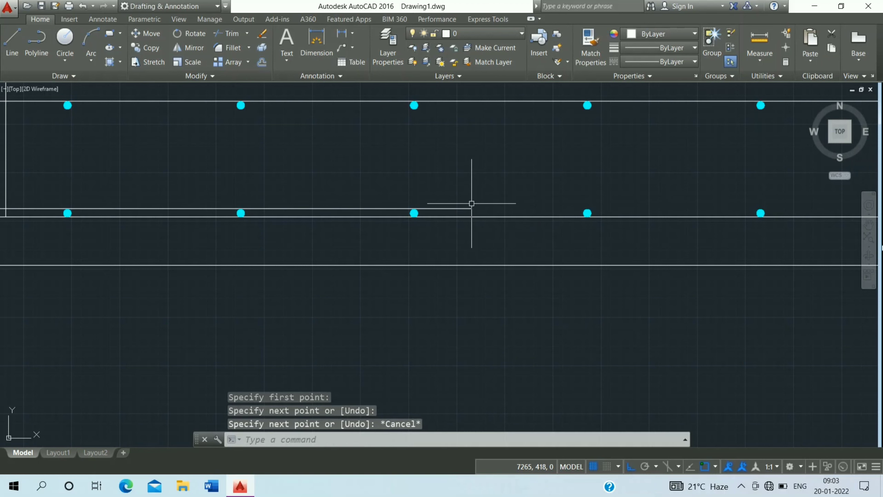
Attempt to trim the new lines near the right corner, then cancel and restore the view
scroll(472, 203, down, 6)
key(Escape)
scroll(336, 189, up, 4)
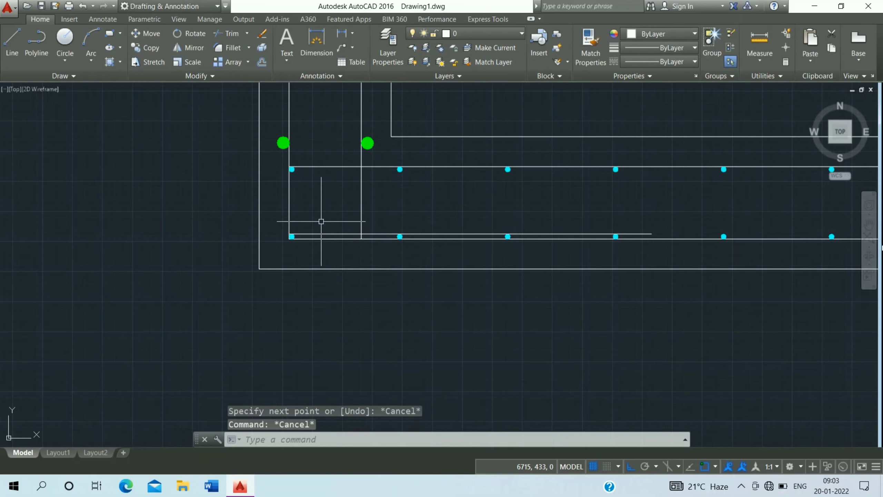
text(tr)
key(Return)
key(Return)
scroll(292, 237, up, 5)
click(273, 230)
scroll(313, 231, down, 5)
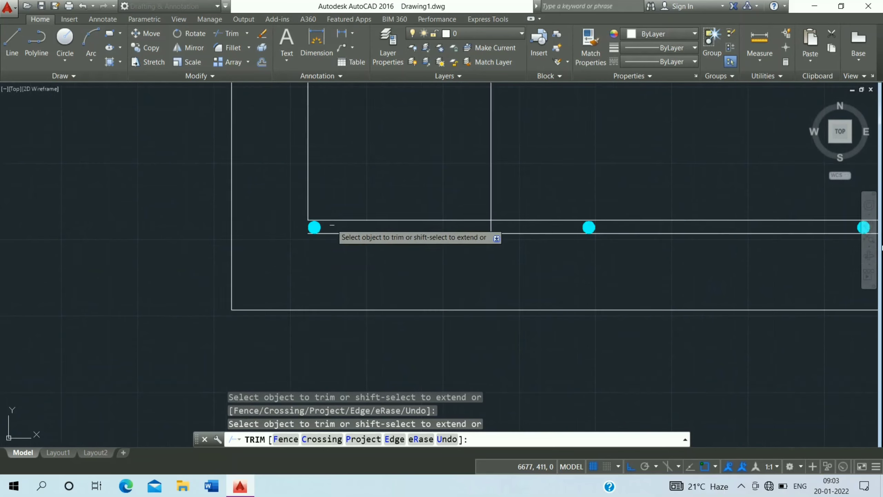
scroll(689, 267, down, 2)
middle_drag(712, 282, 283, 250)
scroll(442, 254, up, 5)
middle_drag(493, 257, 686, 280)
scroll(674, 277, up, 5)
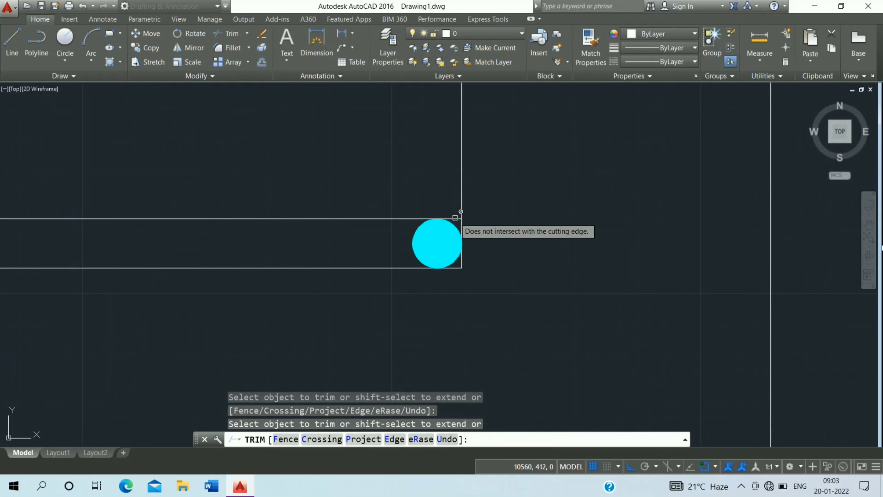
key(Escape)
click(473, 150)
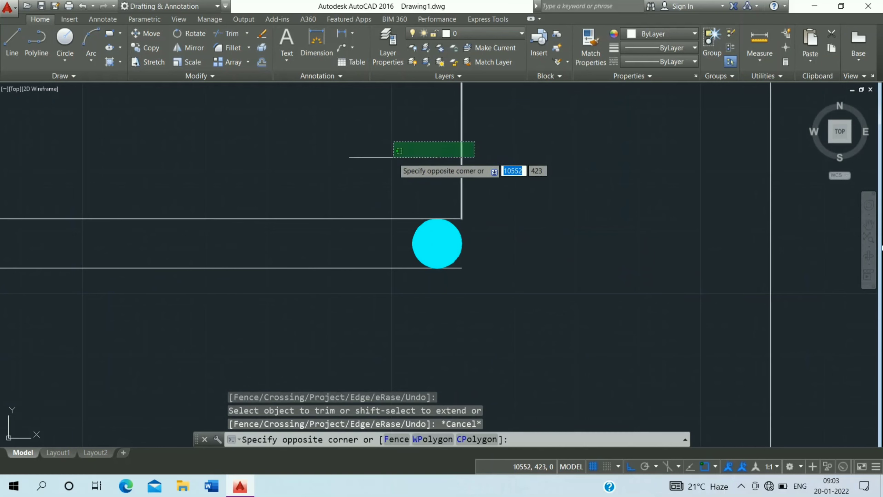
key(ctrl+z)
key(ctrl+z)
click(542, 206)
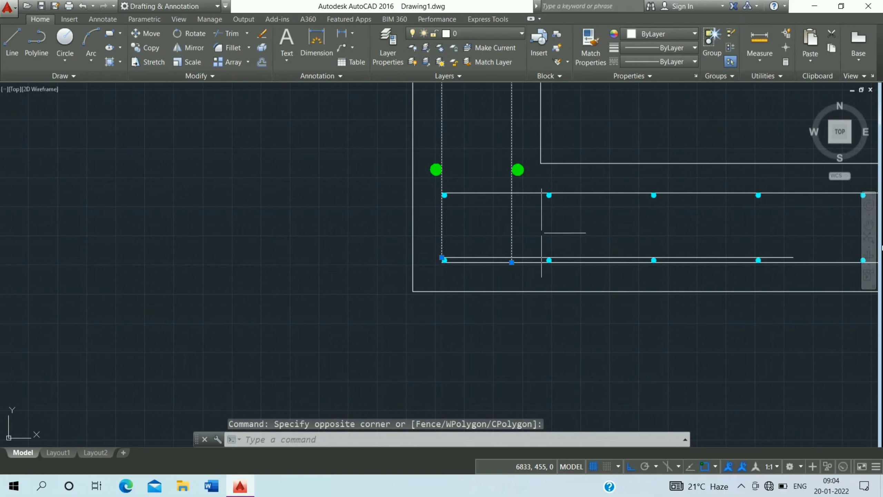
Put the selected corner section bar lines on the red top bar layer
scroll(553, 240, up, 5)
click(414, 326)
scroll(507, 187, down, 5)
scroll(536, 178, down, 3)
scroll(278, 237, down, 2)
scroll(278, 237, down, 2)
scroll(418, 251, up, 8)
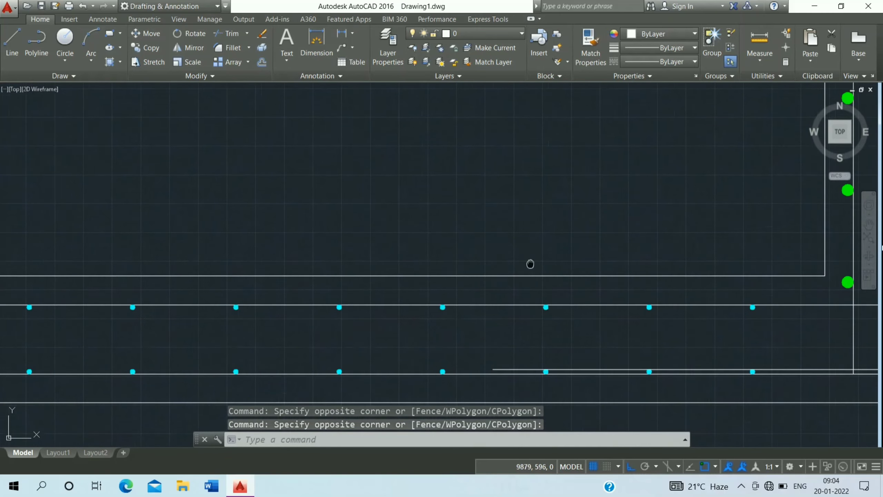
middle_drag(544, 261, 400, 174)
click(541, 206)
click(522, 251)
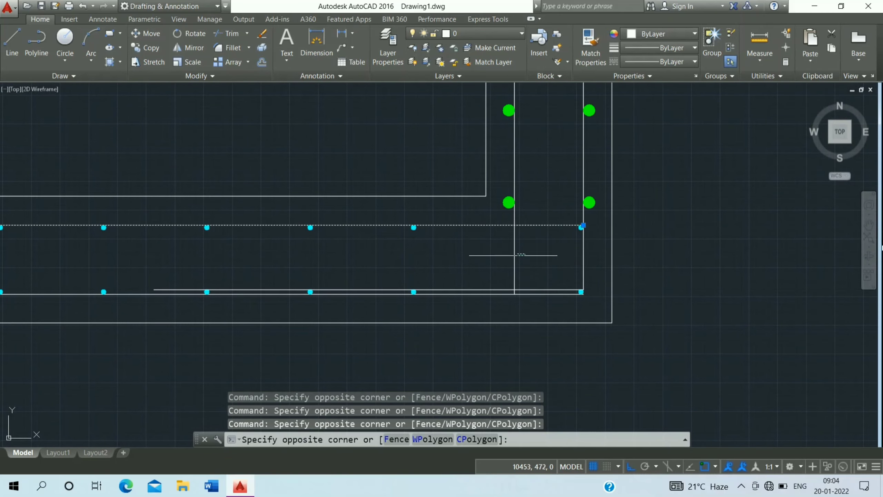
scroll(547, 275, up, 3)
click(547, 276)
click(522, 290)
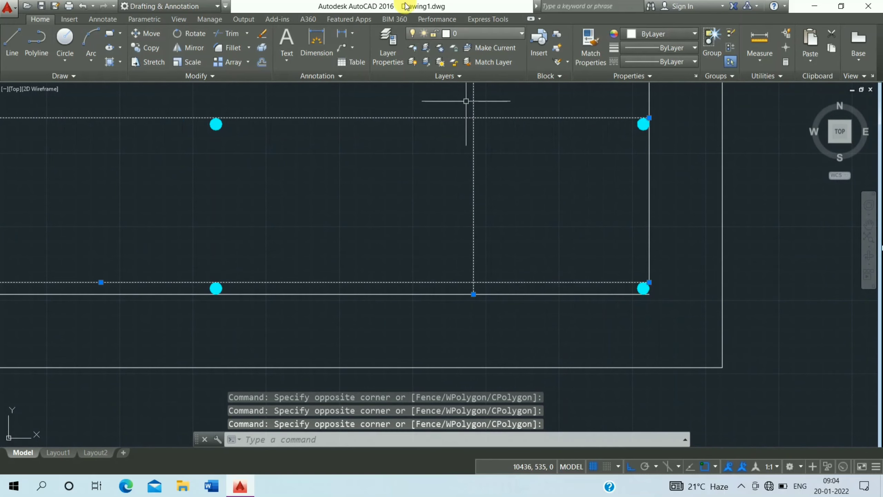
click(482, 32)
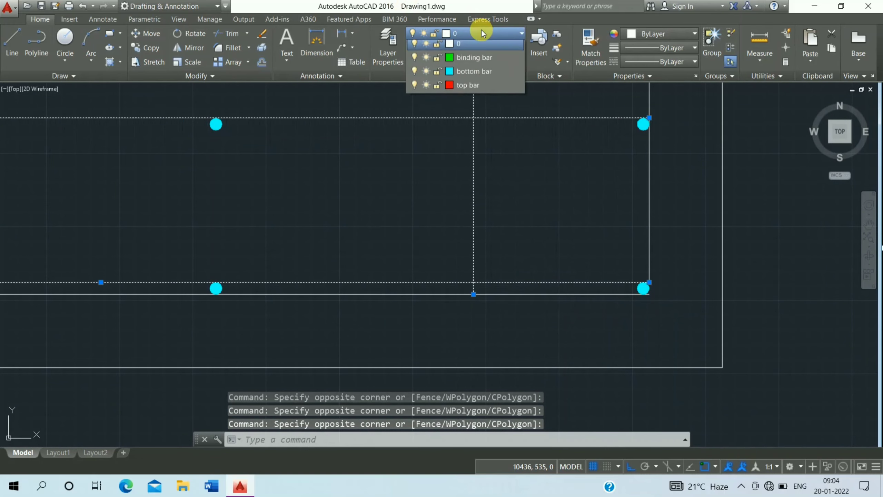
click(484, 92)
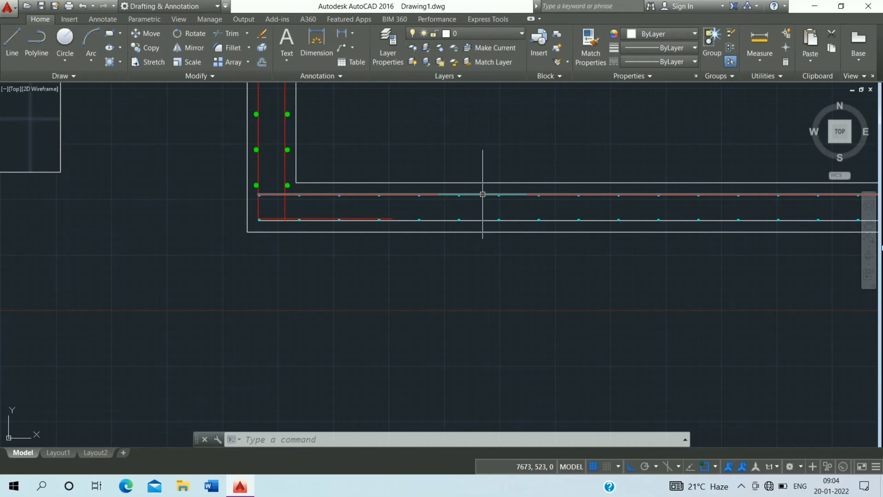
Move the two long base bar lines onto the cyan bottom bar layer
click(484, 195)
click(485, 220)
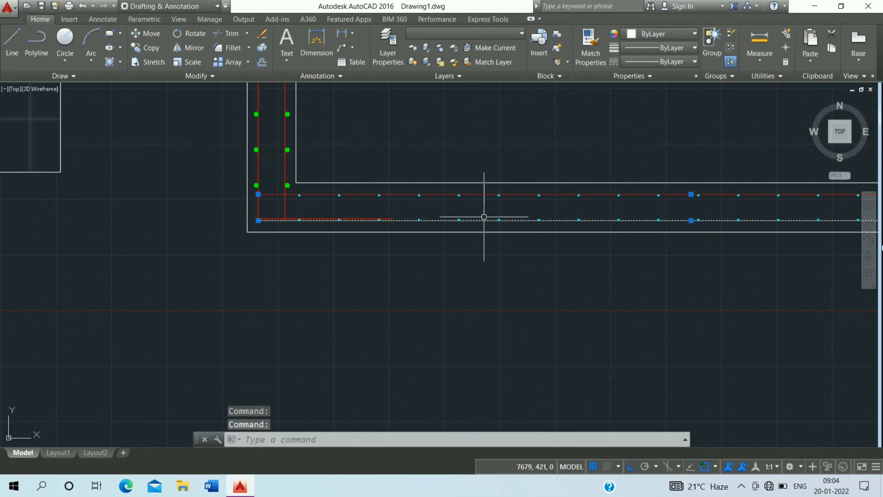
click(484, 31)
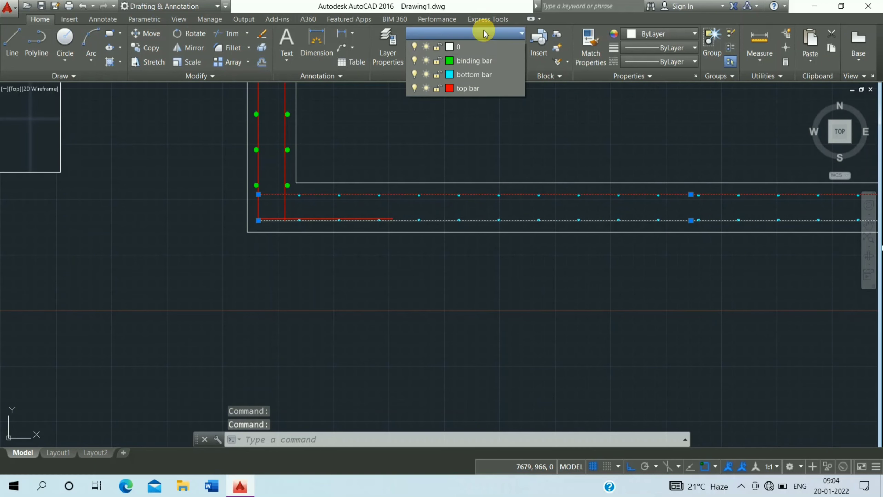
click(472, 74)
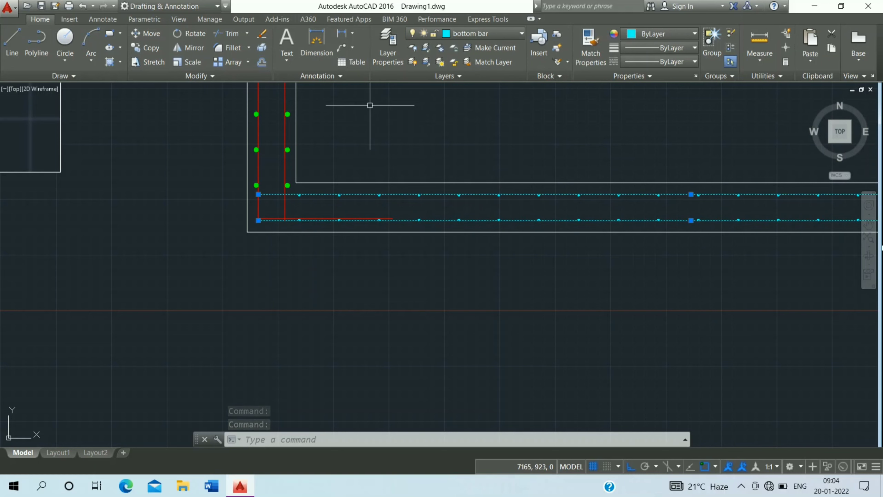
key(Escape)
key(Escape)
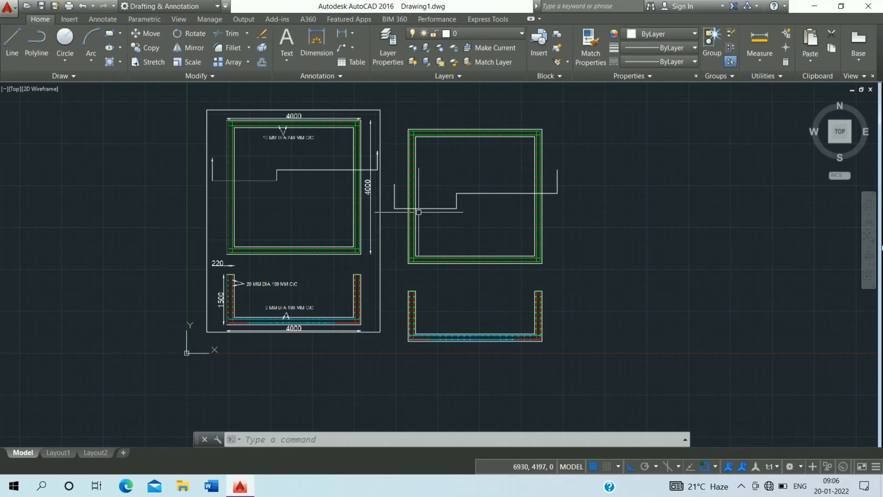
Dimension the top edge line of the right-hand tank plan, placing it above the line
click(316, 41)
scroll(518, 132, up, 1)
scroll(507, 139, up, 5)
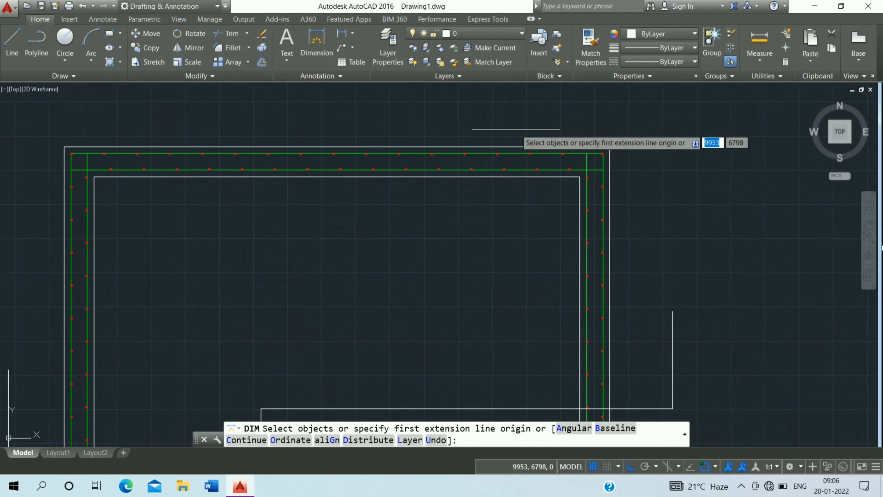
click(491, 147)
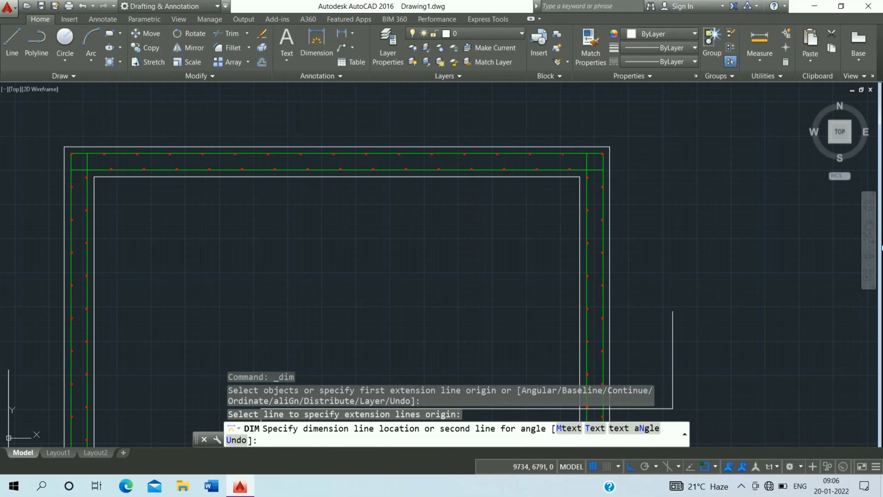
click(490, 130)
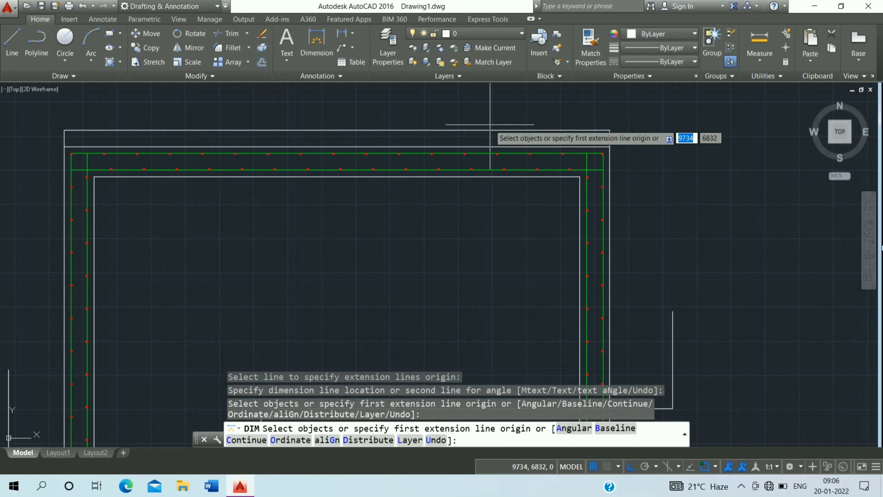
In the ISO-25 dimension style, suppress both extension lines and set arrow size 100
key(Escape)
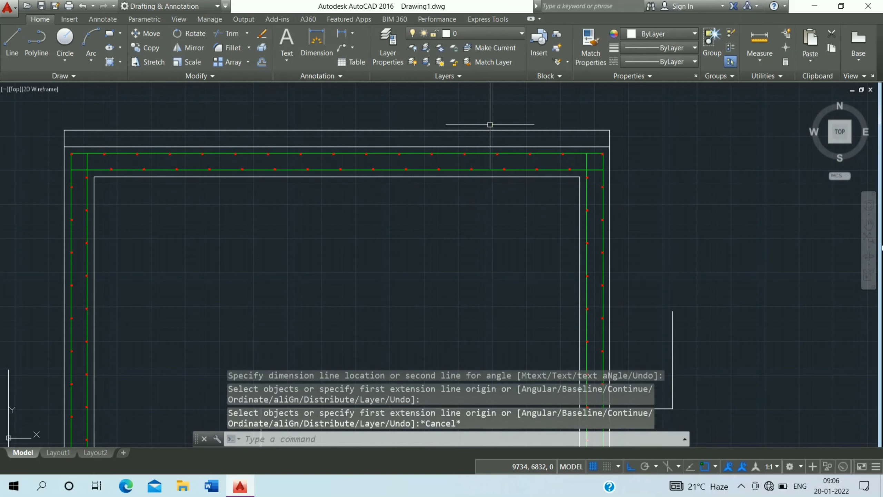
text(d)
key(Return)
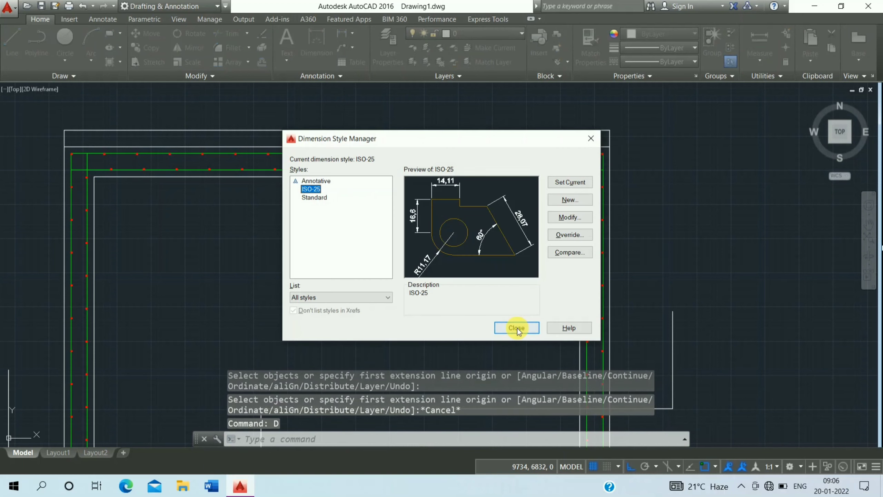
click(566, 225)
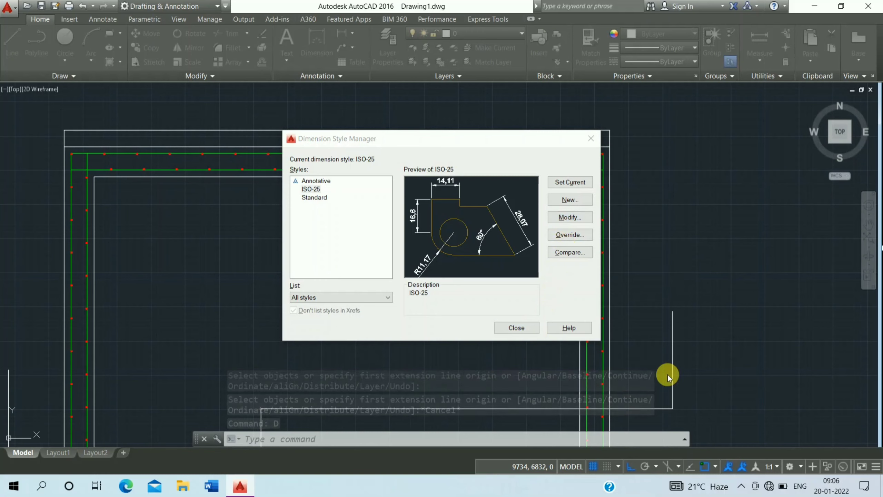
click(539, 324)
click(595, 328)
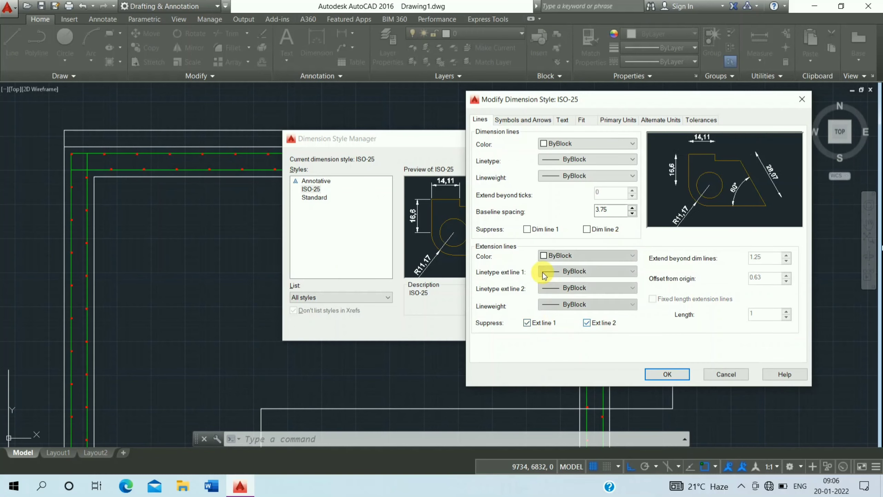
click(528, 121)
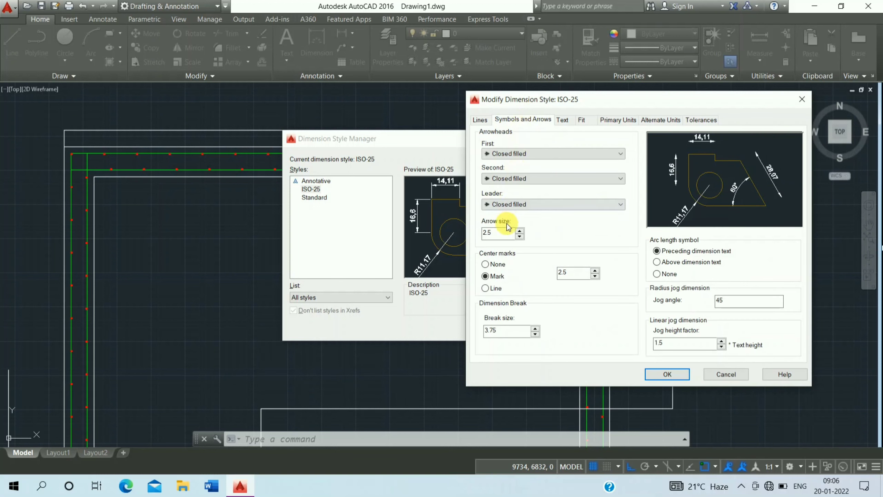
text(100)
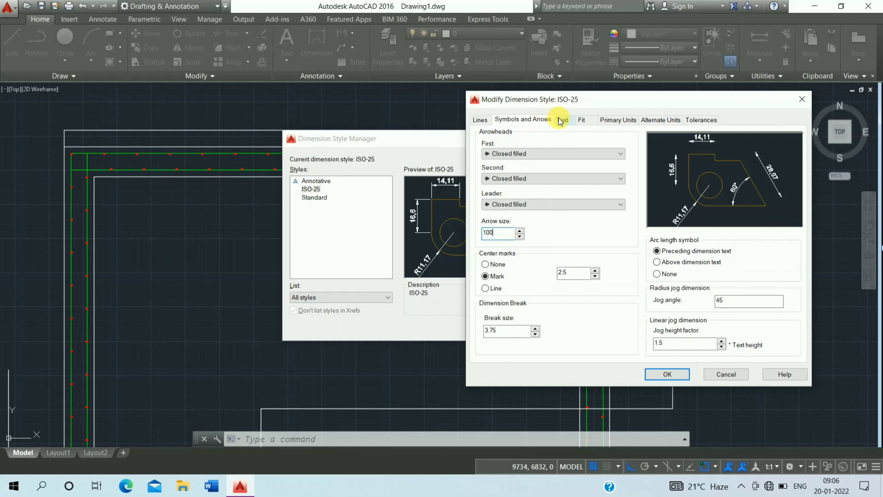
Give ISO-25 text height 150 and whole-number precision, and make it current
click(560, 120)
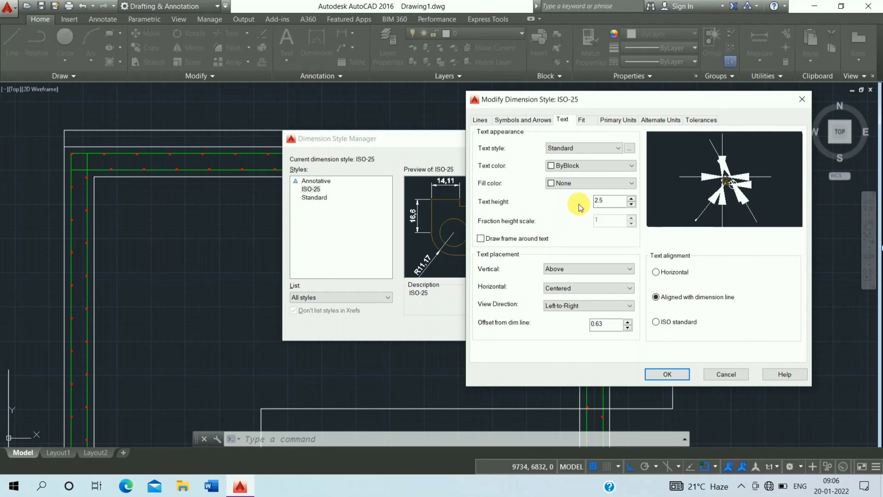
text(150)
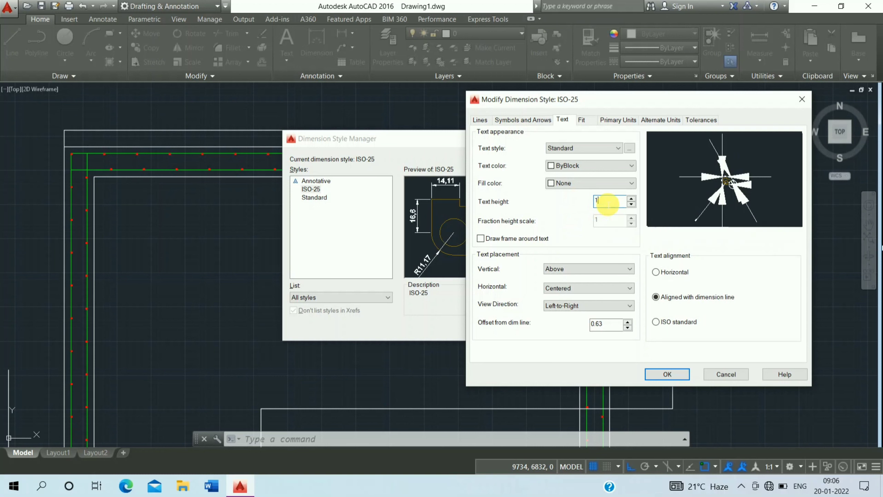
click(616, 122)
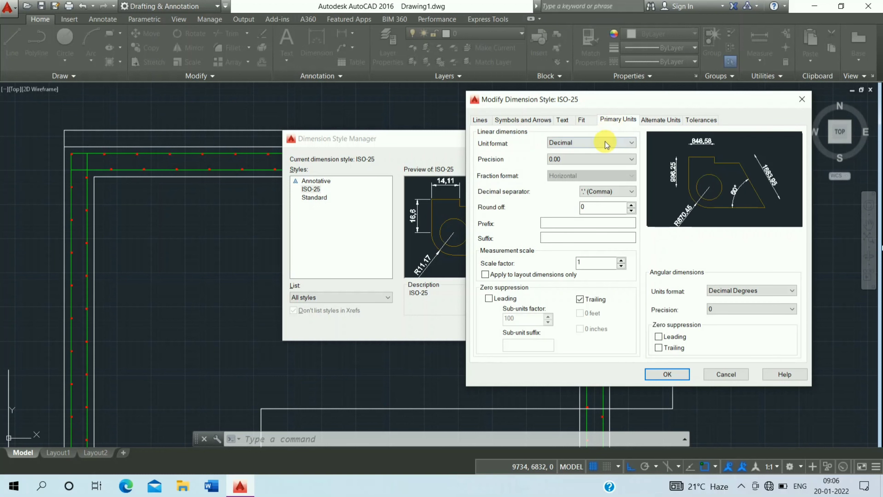
click(594, 161)
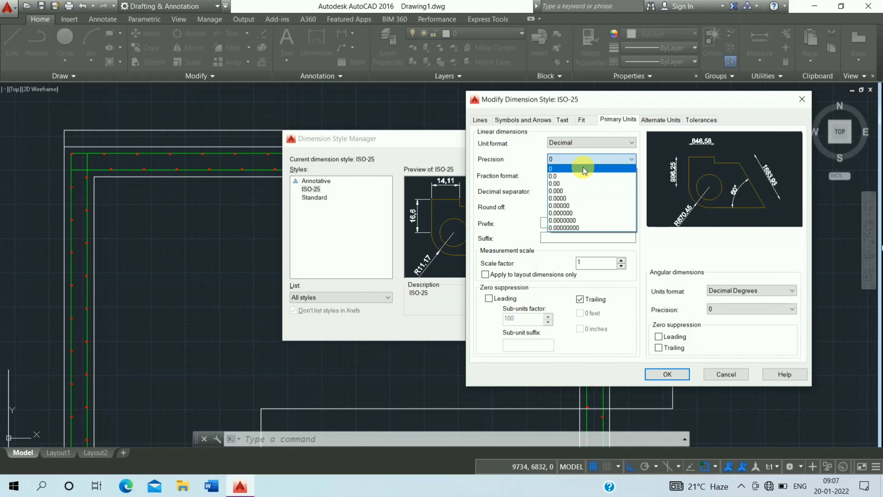
click(583, 168)
click(668, 381)
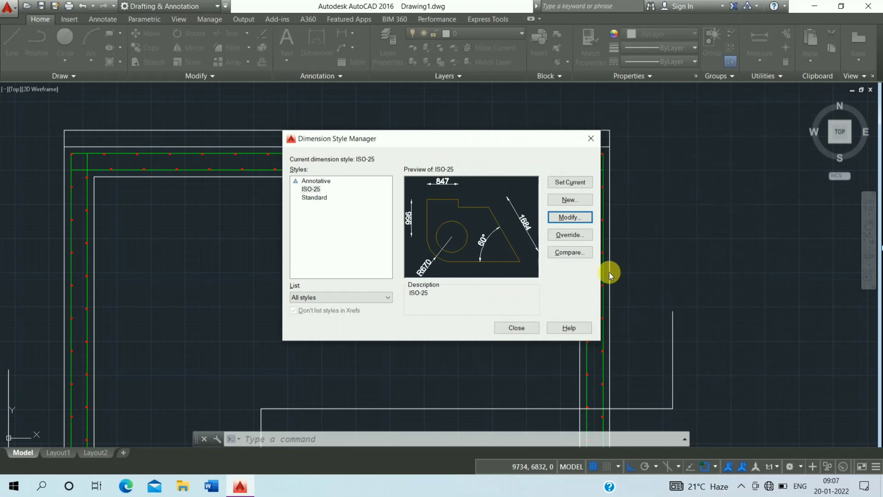
click(579, 180)
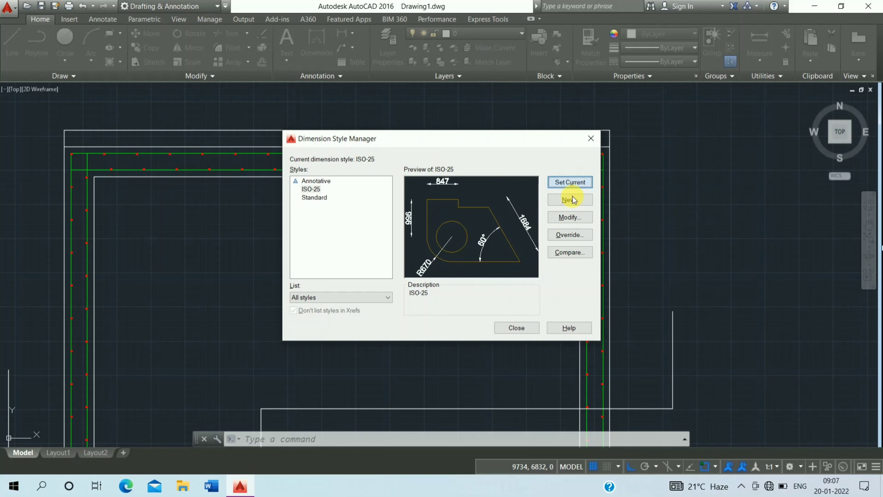
click(527, 329)
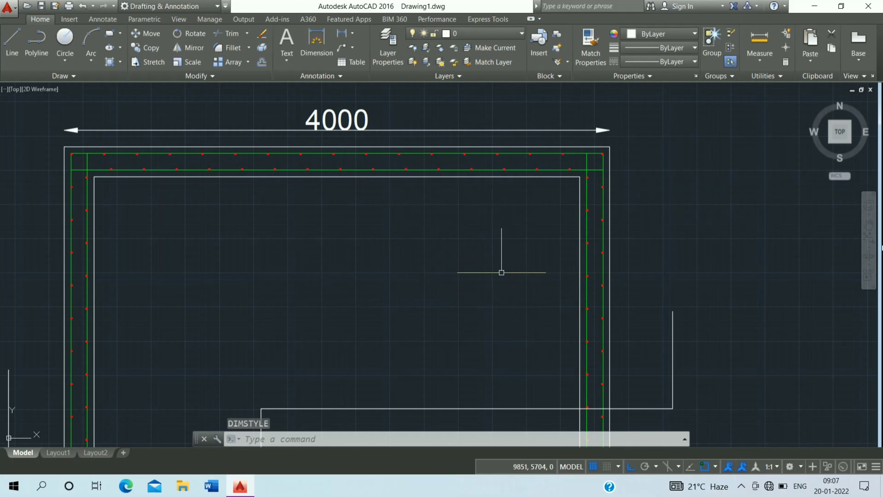
Dimension the plan's right edge at 4000 and the 220 wall thickness
click(325, 38)
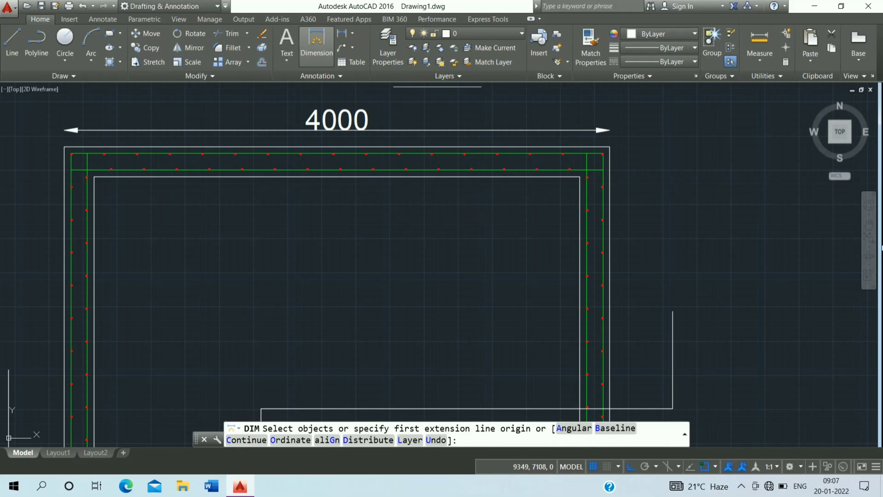
click(610, 199)
scroll(610, 174, down, 4)
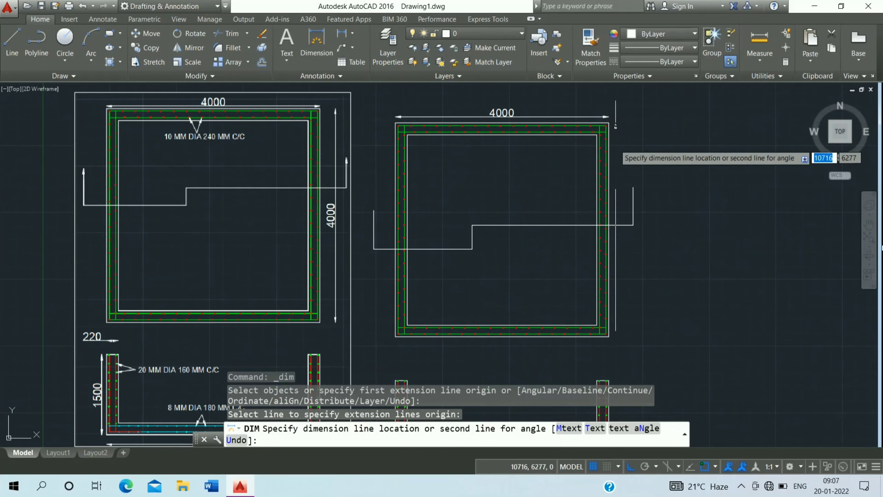
click(617, 146)
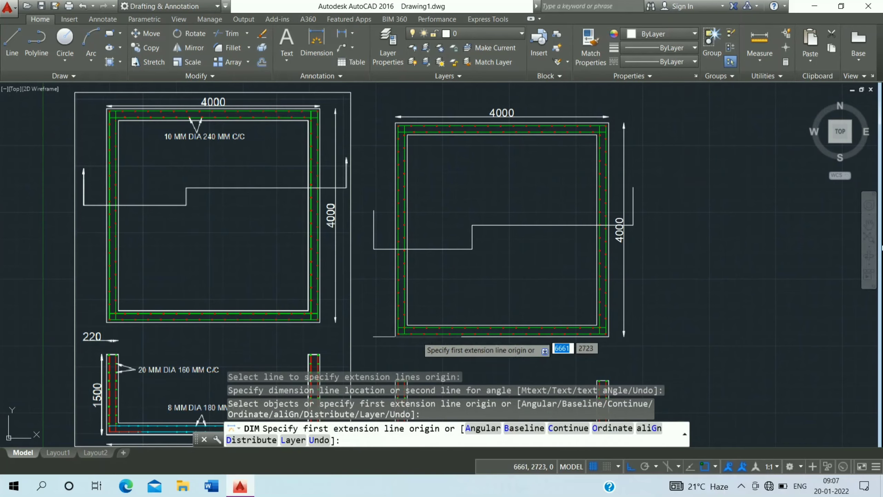
scroll(415, 337, up, 5)
middle_drag(415, 337, 470, 216)
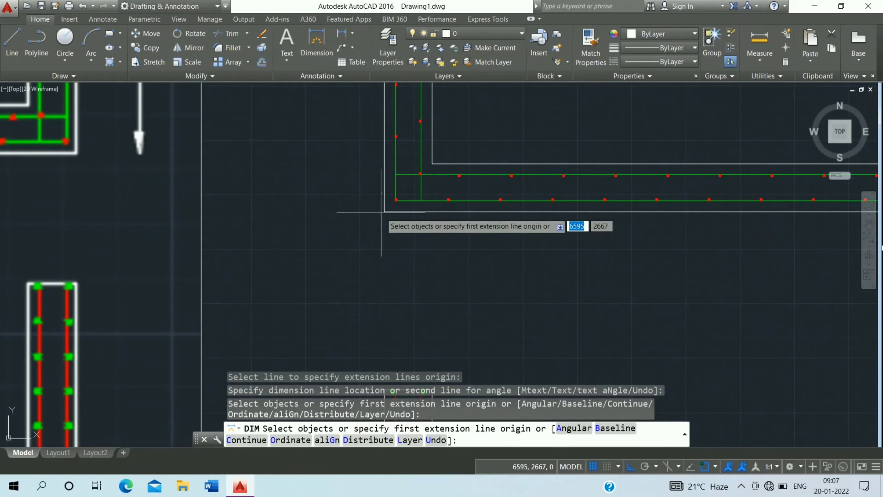
click(386, 211)
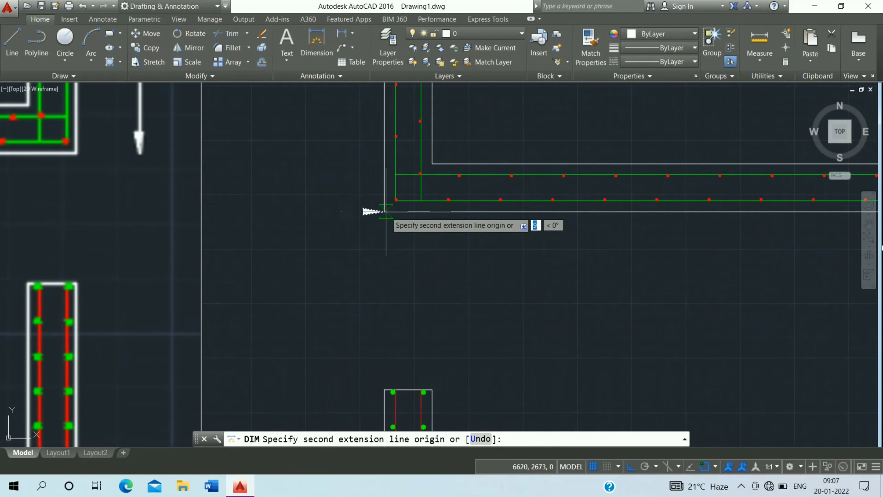
click(432, 163)
scroll(432, 163, down, 3)
scroll(414, 234, down, 2)
click(413, 226)
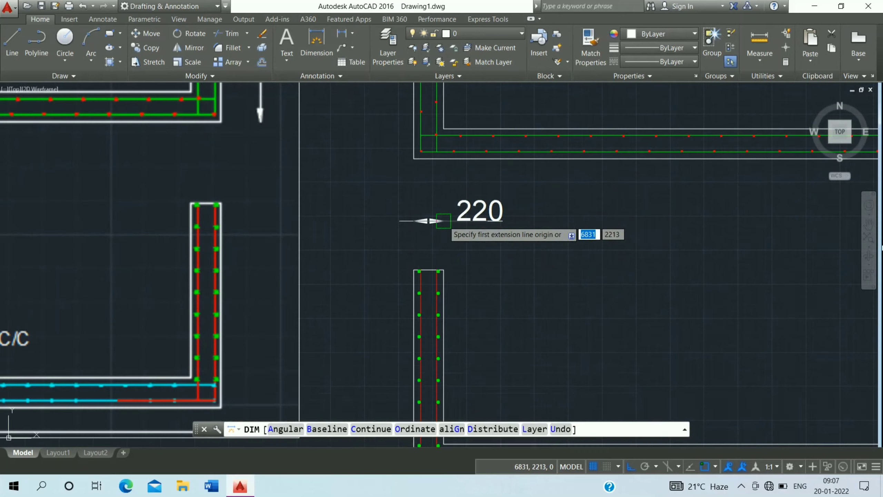
middle_drag(414, 225, 459, 111)
middle_drag(461, 207, 470, 177)
Add the 1500 wall height and 4000 base width dimensions to the section
key(Return)
key(Return)
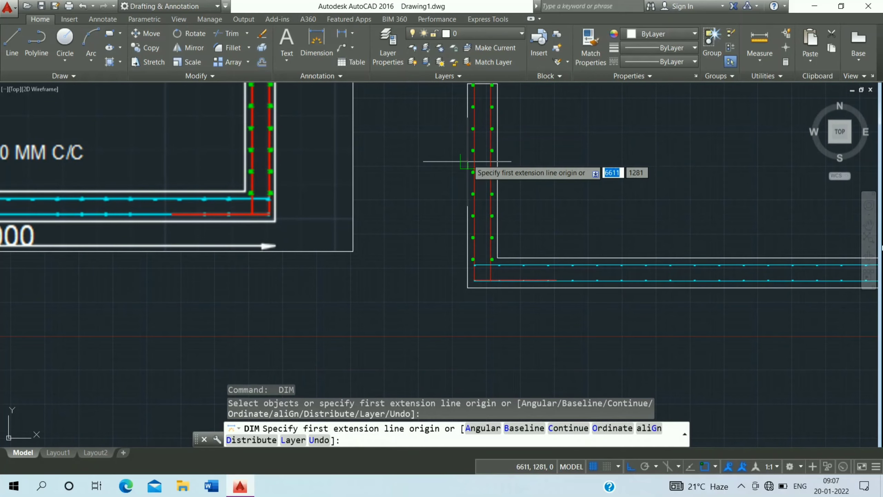
click(316, 44)
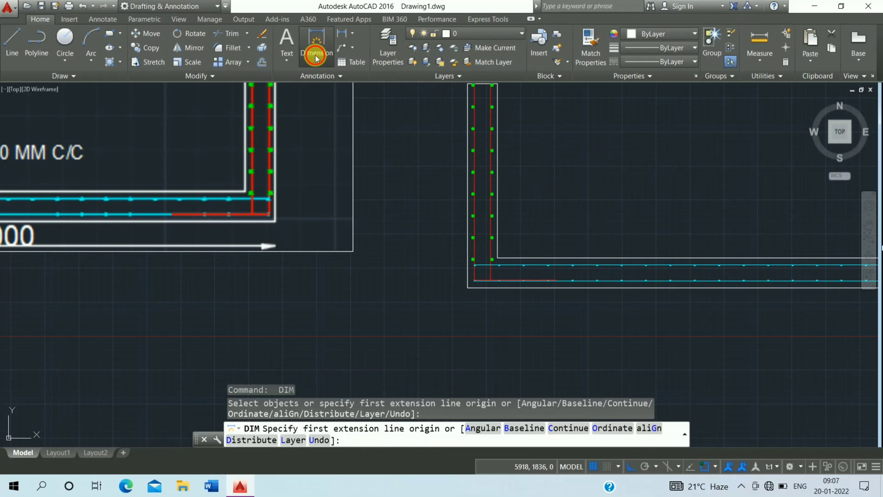
click(473, 154)
click(428, 163)
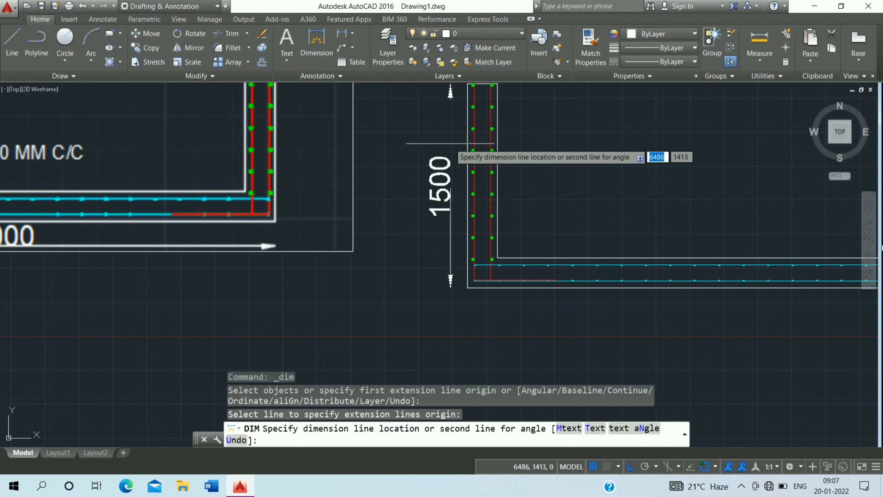
scroll(500, 225, down, 3)
scroll(588, 249, up, 4)
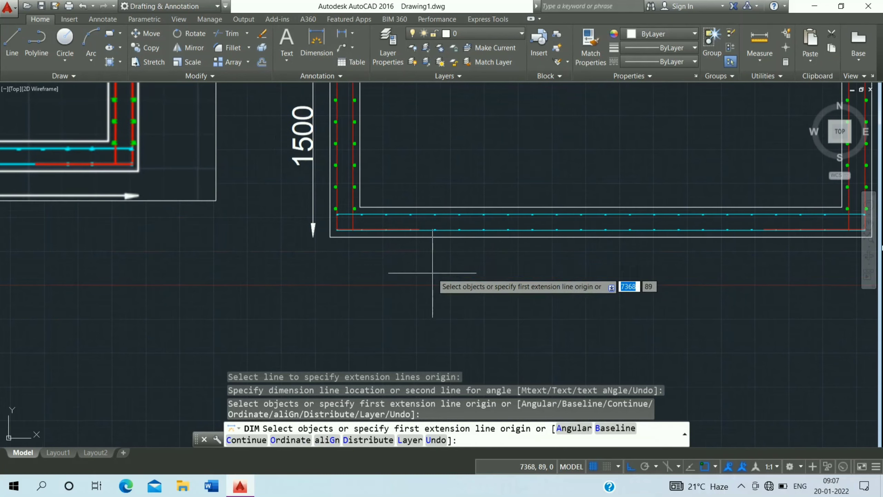
click(439, 237)
click(379, 268)
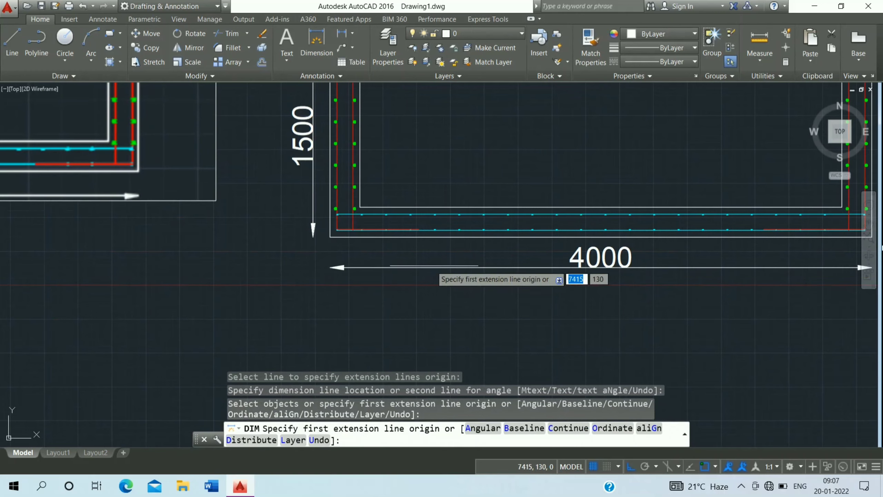
key(Escape)
scroll(354, 286, down, 2)
scroll(376, 271, down, 2)
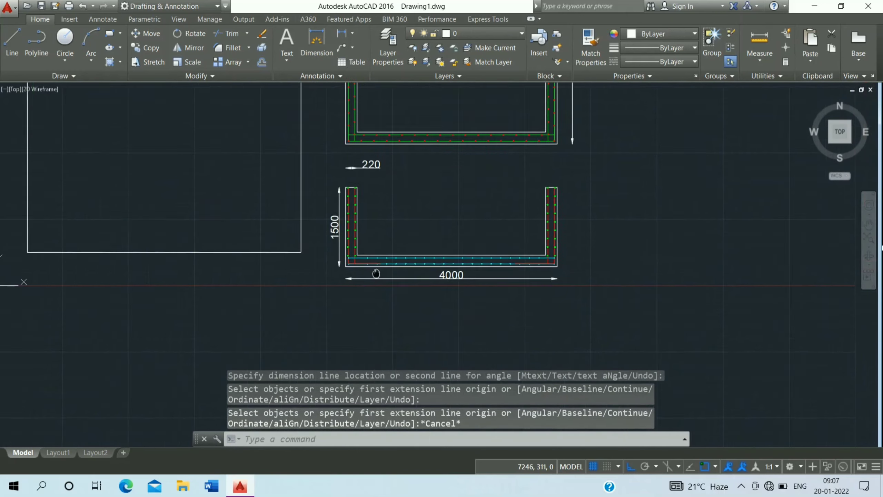
scroll(400, 254, down, 2)
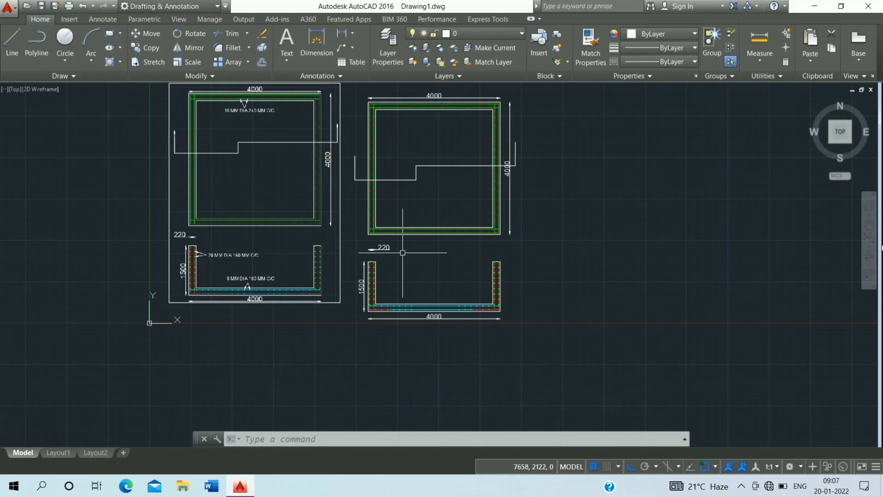
Draw two leader arrows from the base bar dots meeting at one apex above
text(Ql)
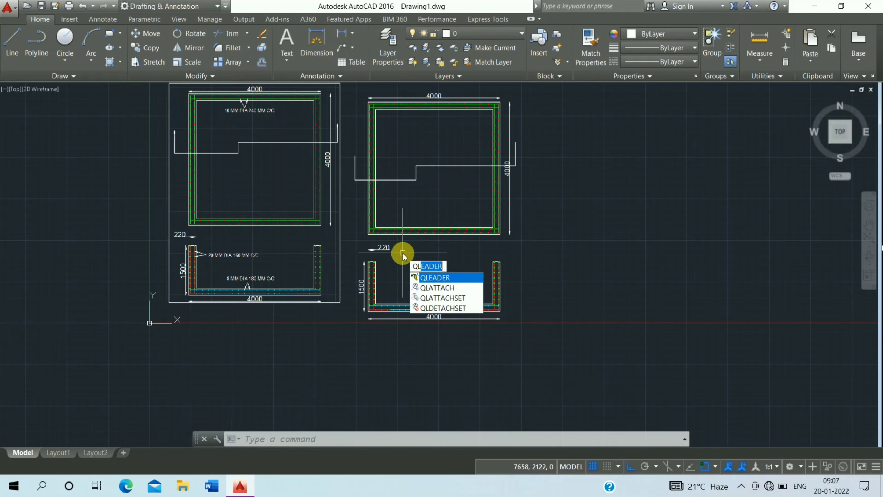
key(Return)
scroll(398, 317, up, 8)
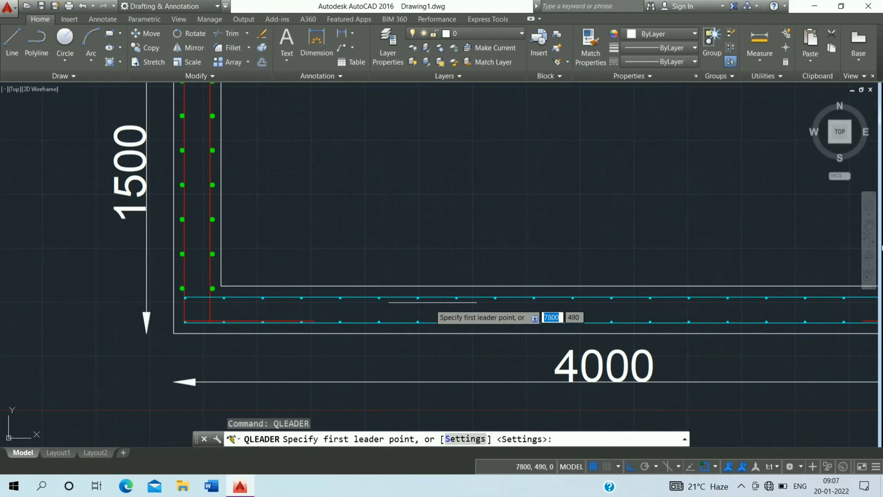
scroll(458, 298, up, 3)
scroll(459, 297, up, 4)
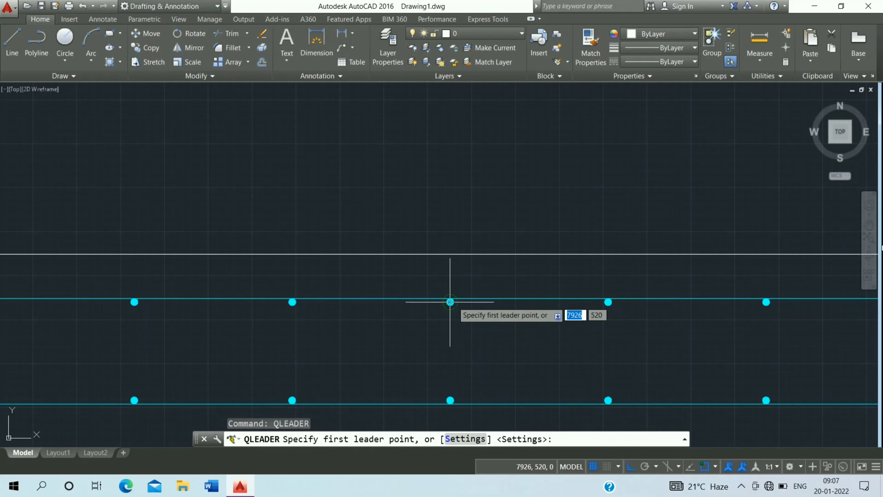
click(450, 302)
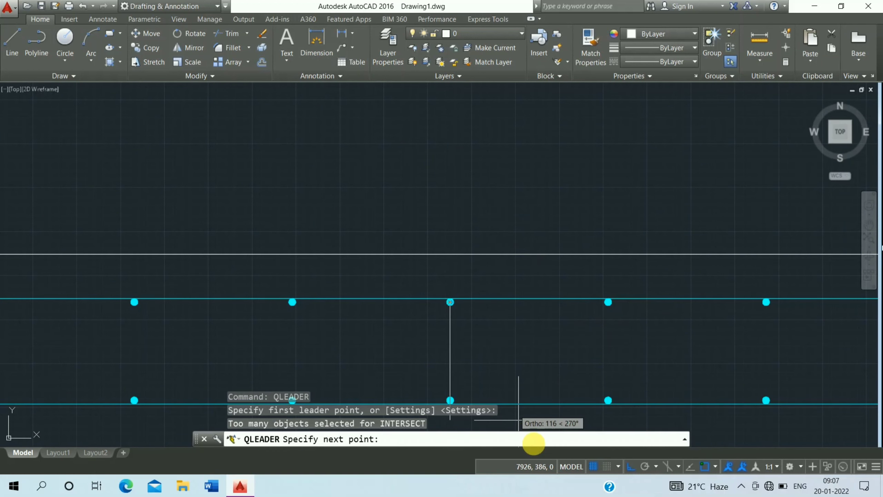
click(629, 466)
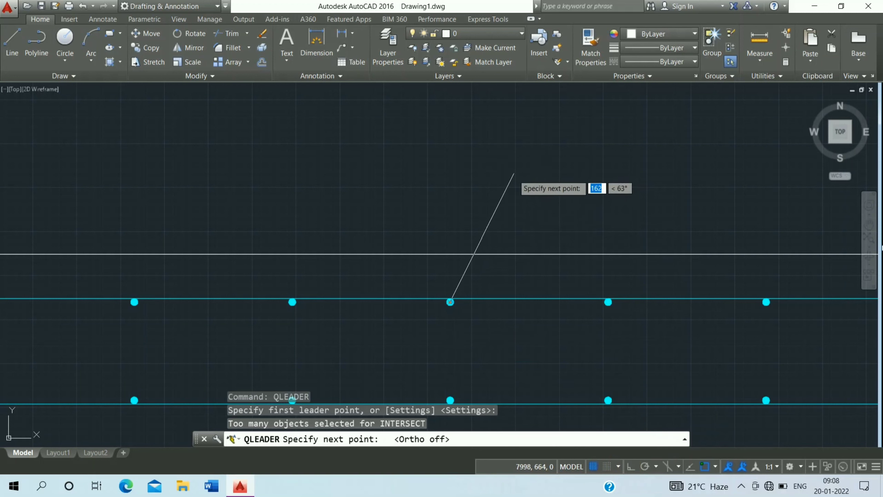
click(539, 119)
key(Escape)
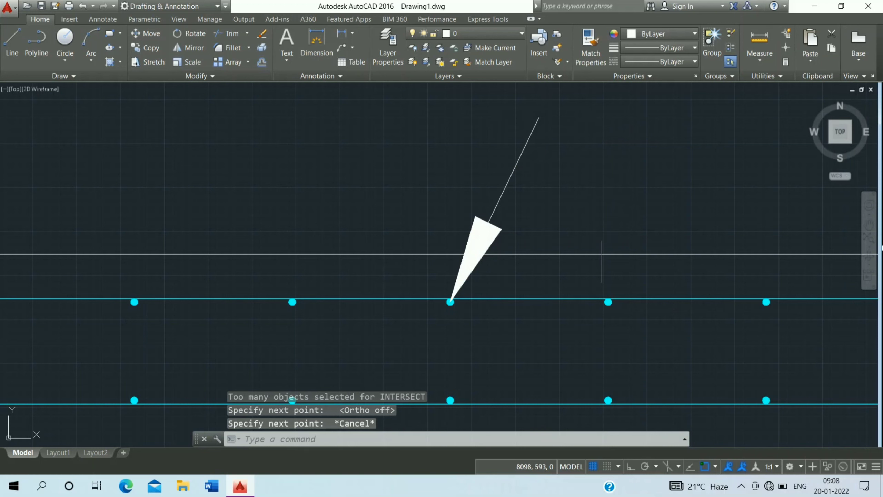
key(Return)
click(608, 301)
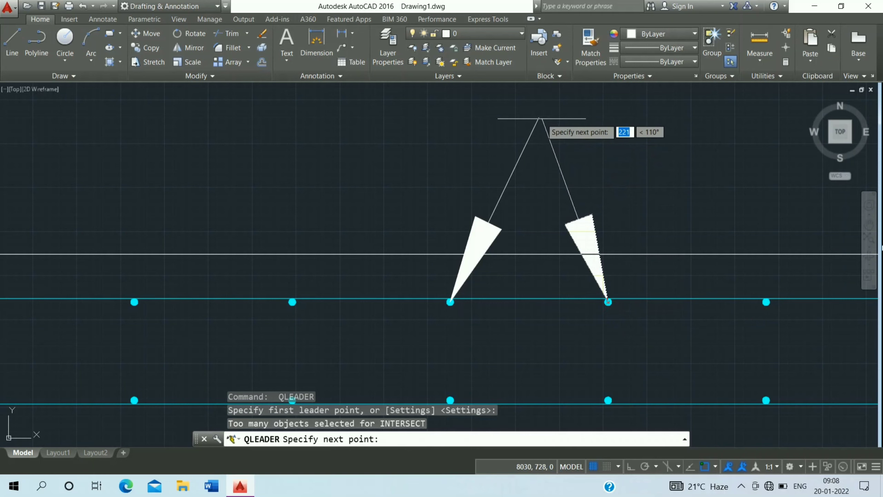
click(539, 118)
key(Escape)
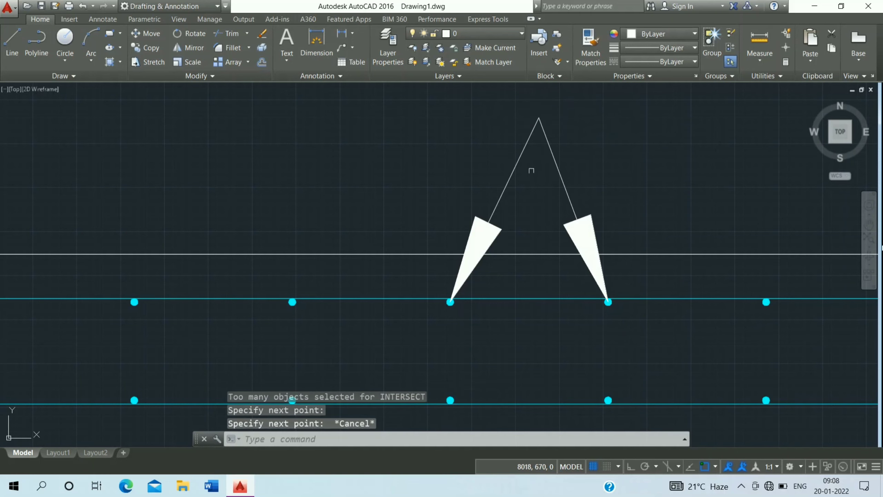
Add two leaders from the section's left-wall bar dots to a shared end point
scroll(532, 171, down, 6)
scroll(409, 192, up, 2)
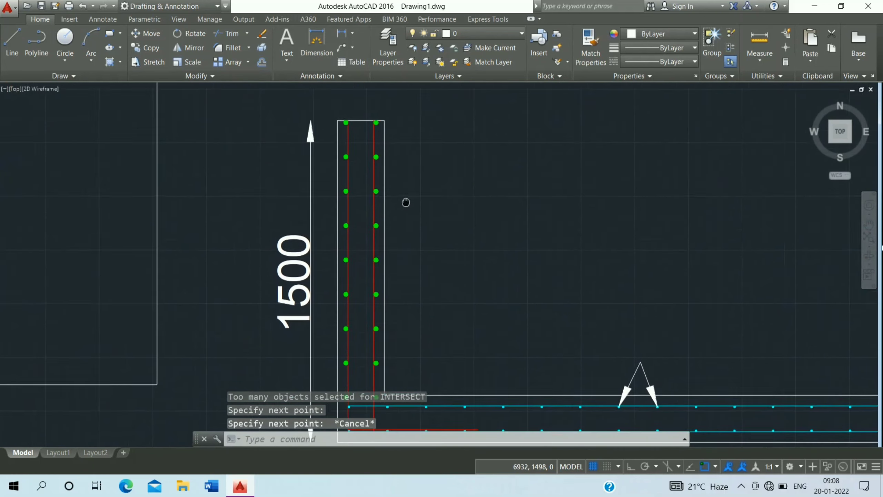
middle_drag(406, 202, 423, 193)
key(Return)
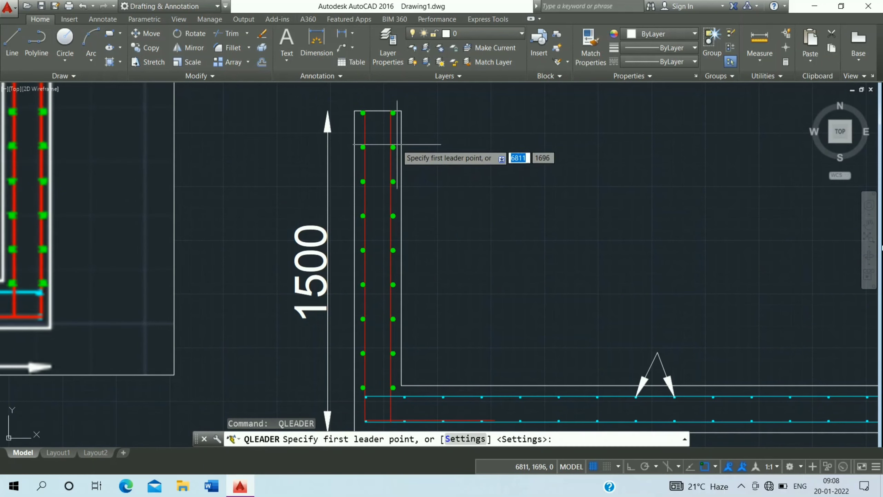
click(393, 147)
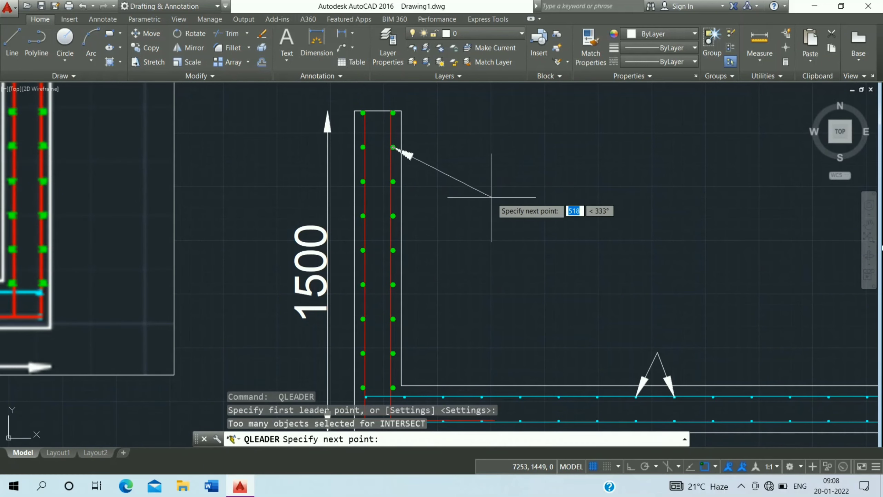
click(491, 197)
key(Return)
key(Return)
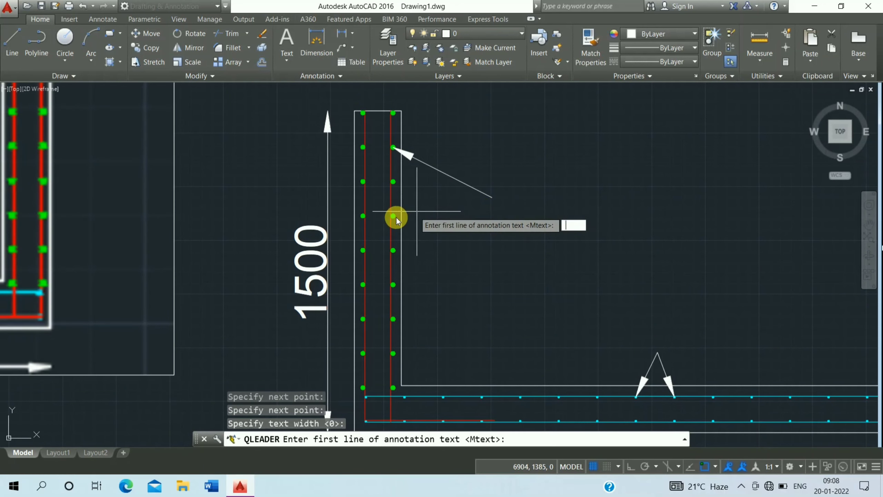
key(Escape)
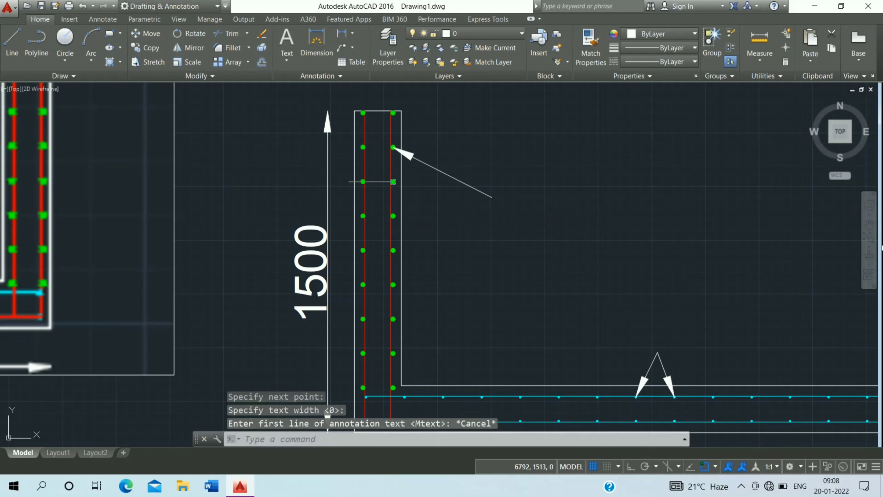
key(Return)
click(393, 181)
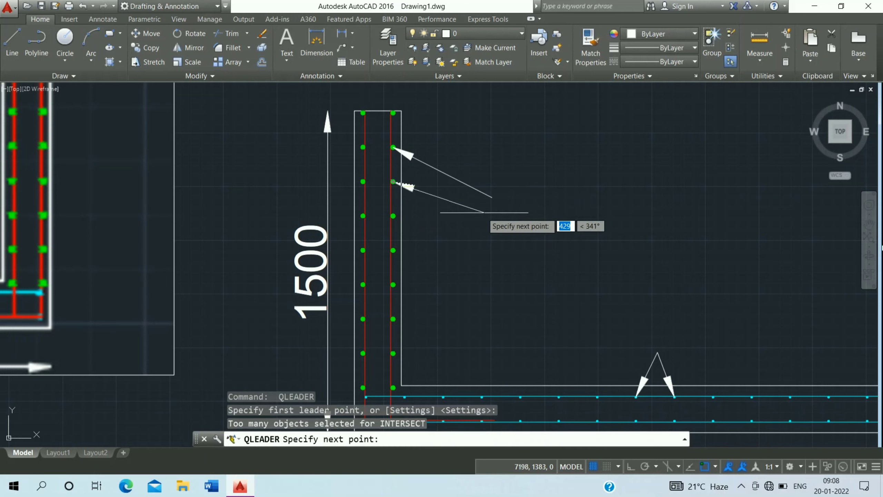
click(492, 198)
key(Escape)
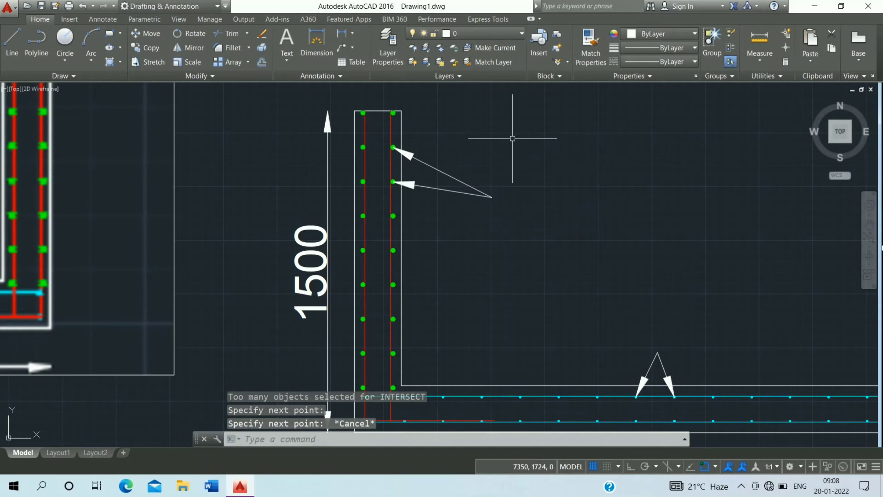
Draw two leaders from the plan's top-wall bars joined at one point below
scroll(452, 157, down, 3)
scroll(438, 151, up, 2)
scroll(438, 151, down, 3)
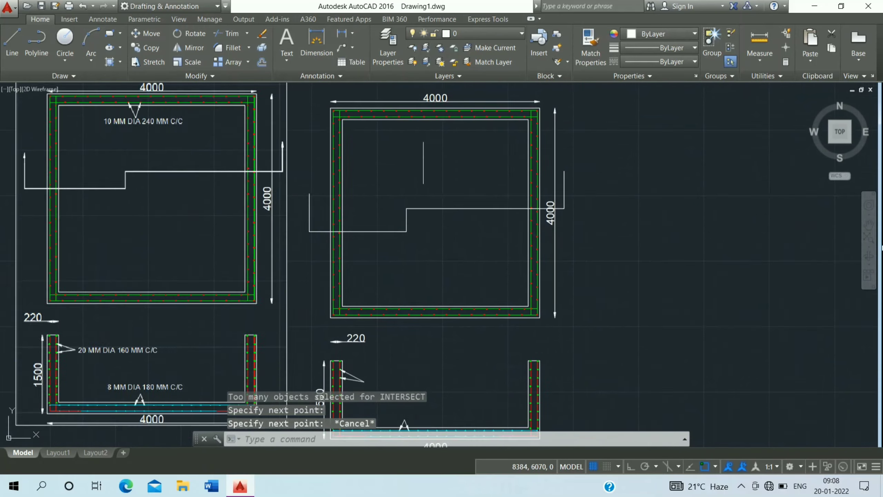
scroll(418, 141, up, 4)
key(Return)
scroll(418, 141, up, 3)
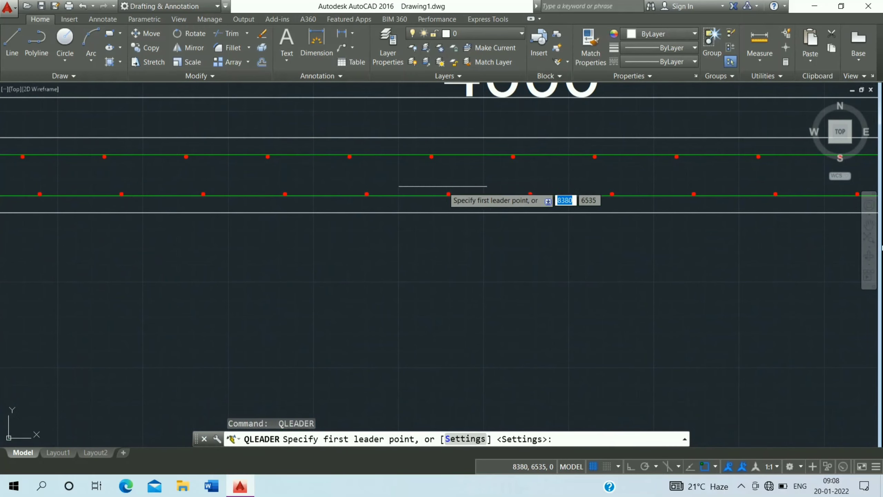
click(444, 206)
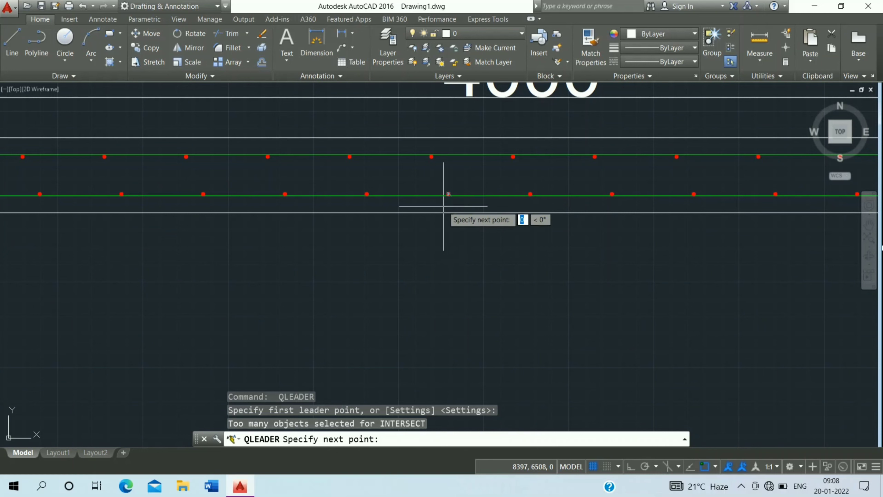
click(482, 306)
key(Return)
key(Return)
key(Escape)
key(Return)
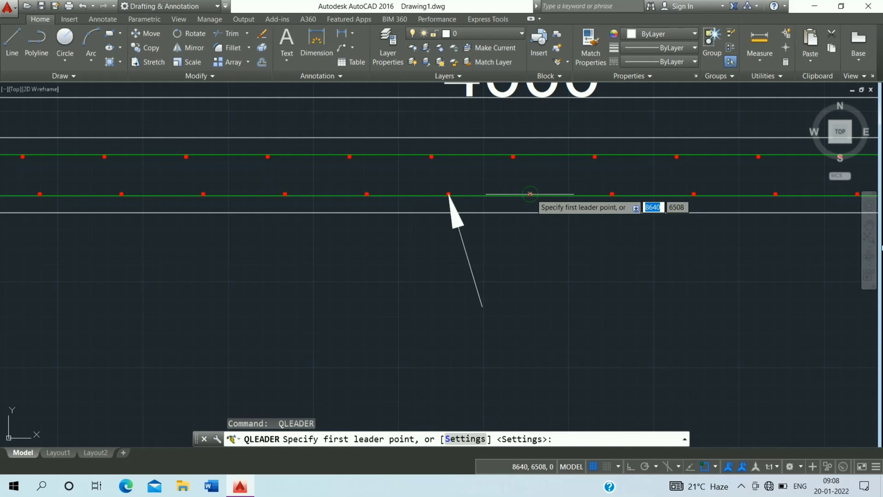
click(530, 194)
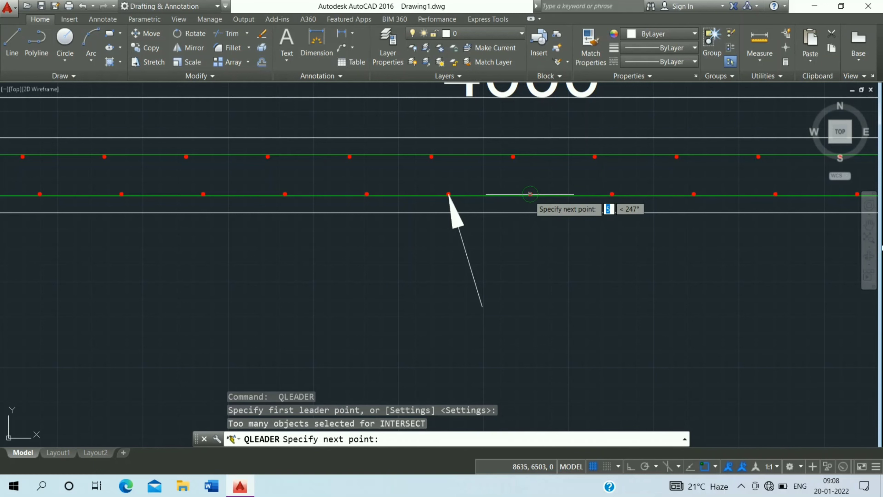
click(483, 305)
key(Escape)
Place arrowheads at both ends of the section line with short leaders
scroll(466, 222, down, 3)
scroll(459, 209, down, 2)
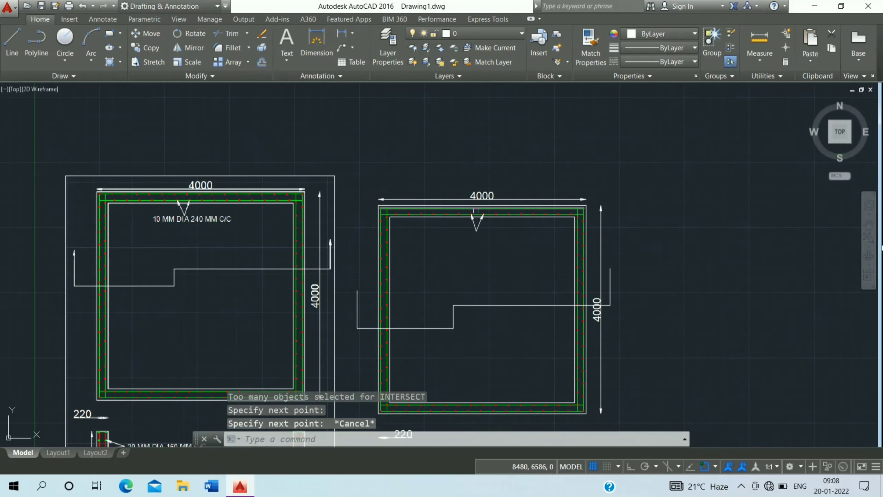
scroll(354, 315, up, 8)
key(Return)
click(377, 158)
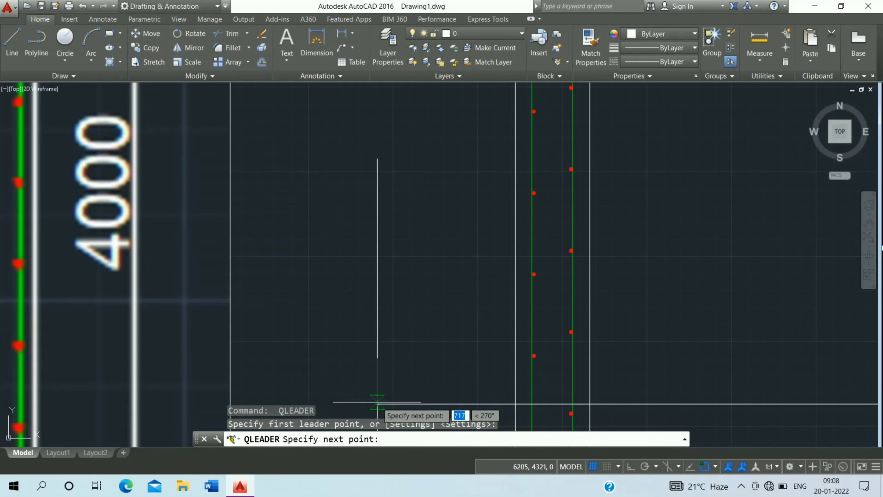
click(377, 402)
key(Escape)
scroll(389, 321, down, 4)
scroll(489, 158, down, 1)
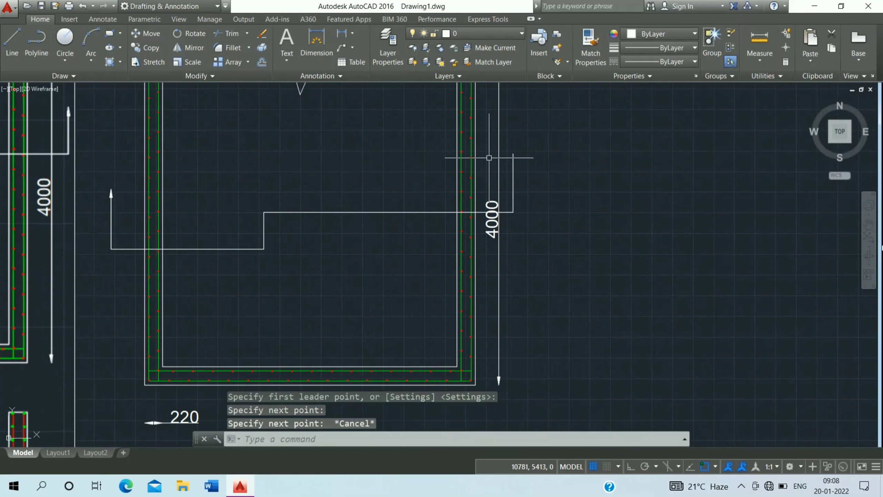
key(Return)
scroll(489, 158, up, 3)
scroll(462, 153, up, 1)
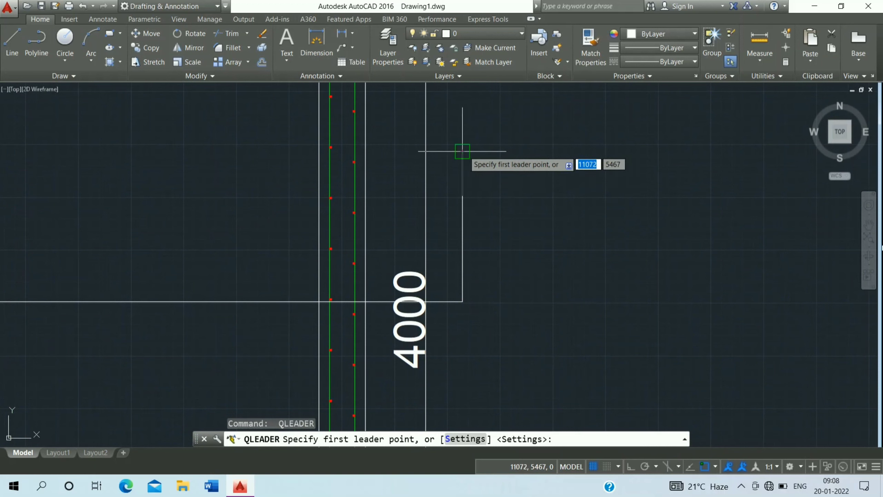
click(462, 152)
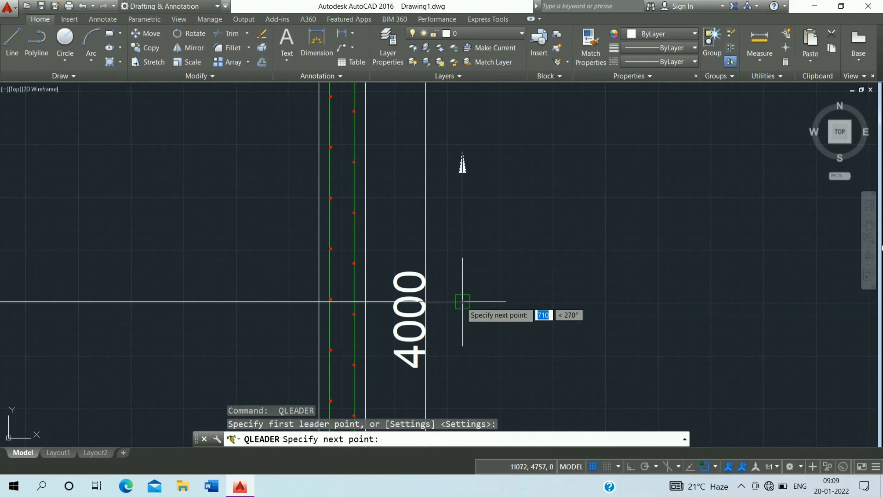
click(462, 301)
key(Escape)
scroll(391, 158, down, 2)
scroll(391, 157, down, 2)
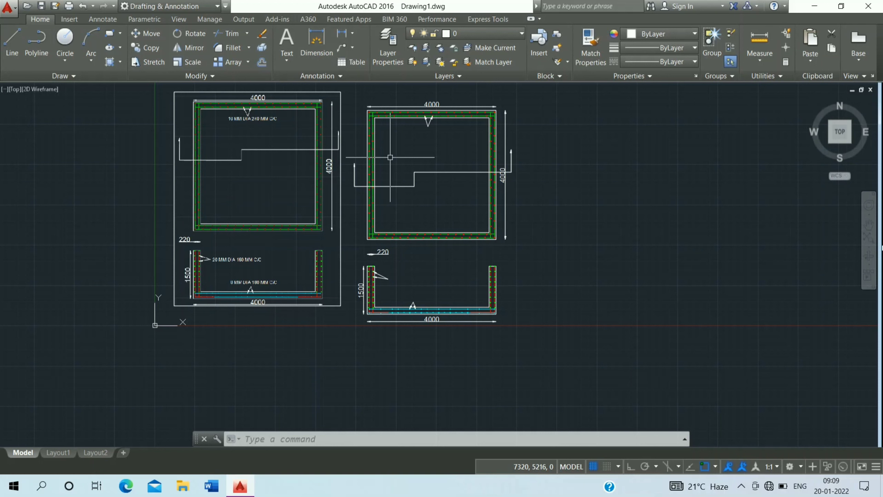
Write the multiline note '8 MM DIA 180MM C/C' beside the plan at height 100
text(m)
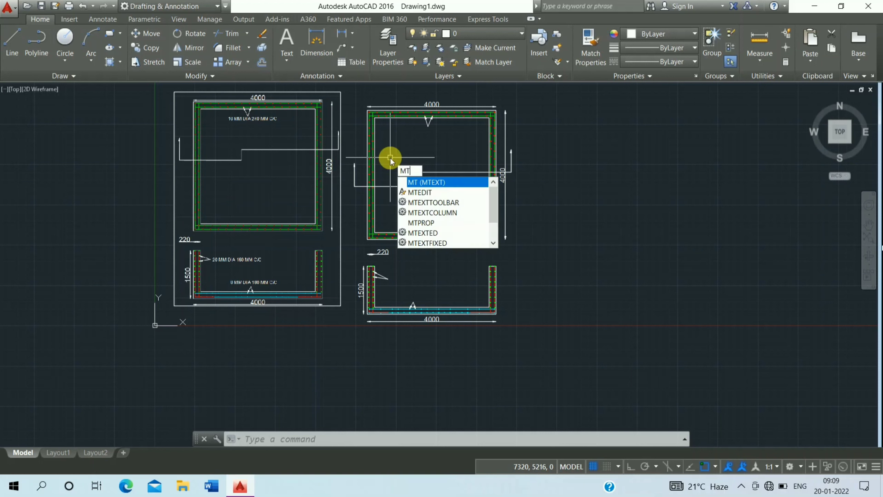
key(Return)
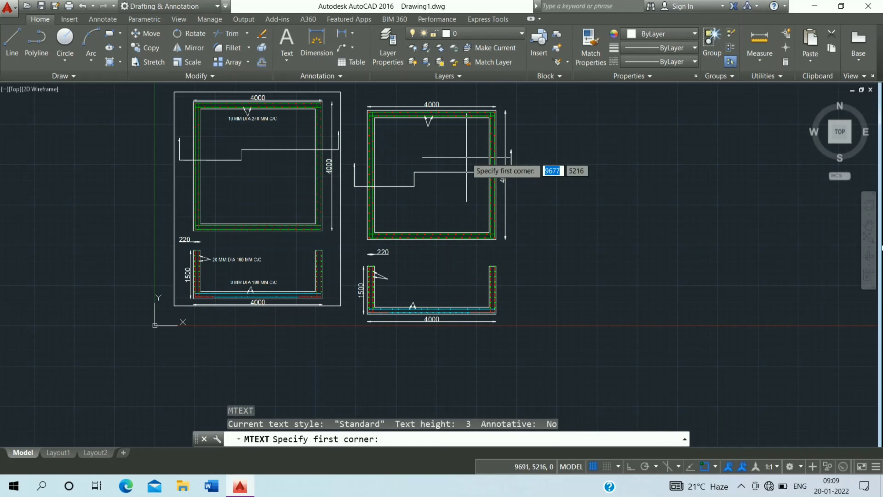
click(542, 184)
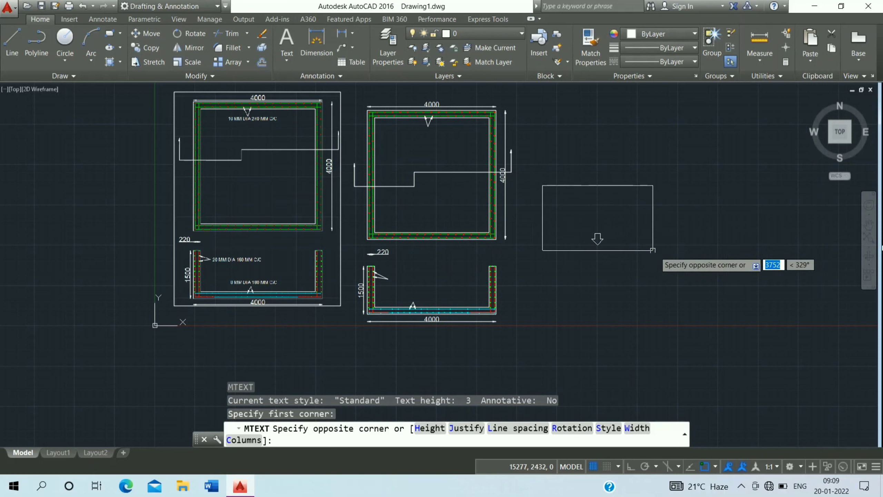
click(743, 276)
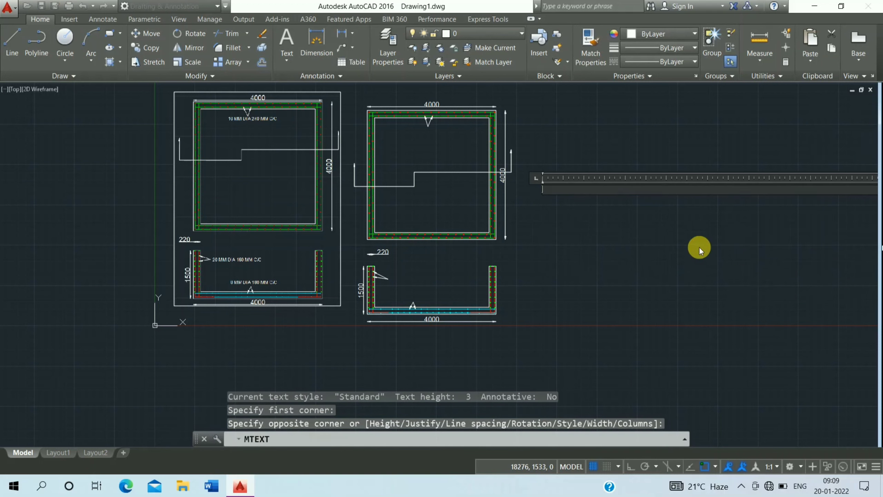
text(8 MM DIA 180MM C/C)
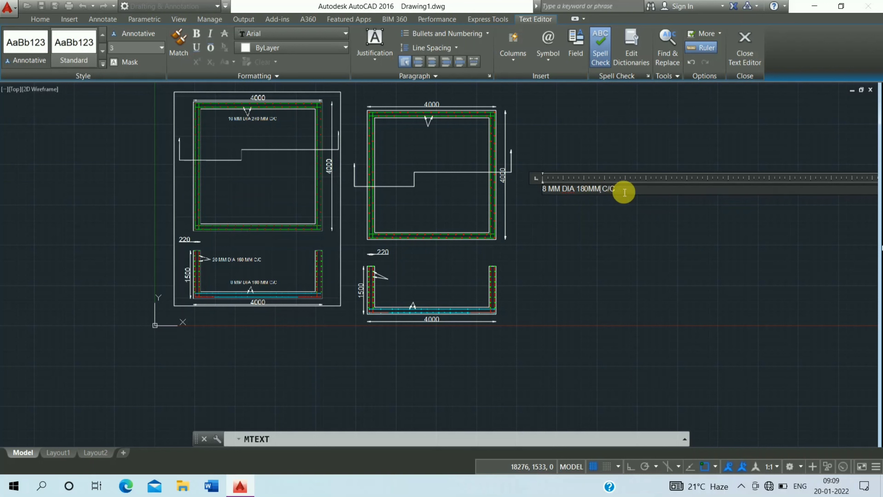
drag(628, 193, 536, 193)
text(100)
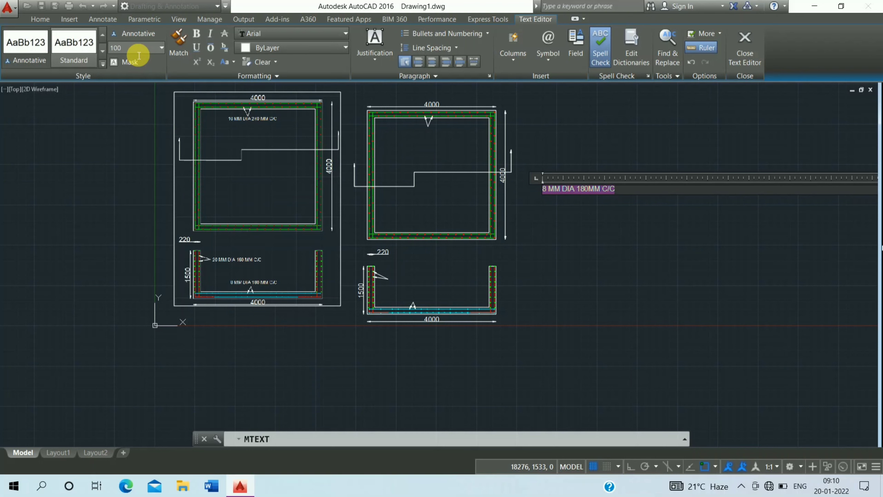
key(Return)
Copy the 8 MM DIA 180MM C/C callout to the section's base and wall leaders
click(629, 149)
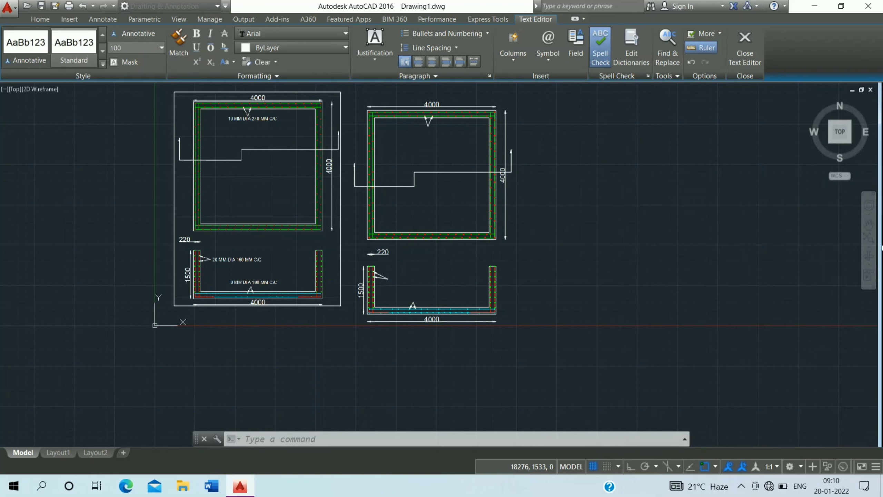
scroll(563, 192, up, 4)
click(570, 172)
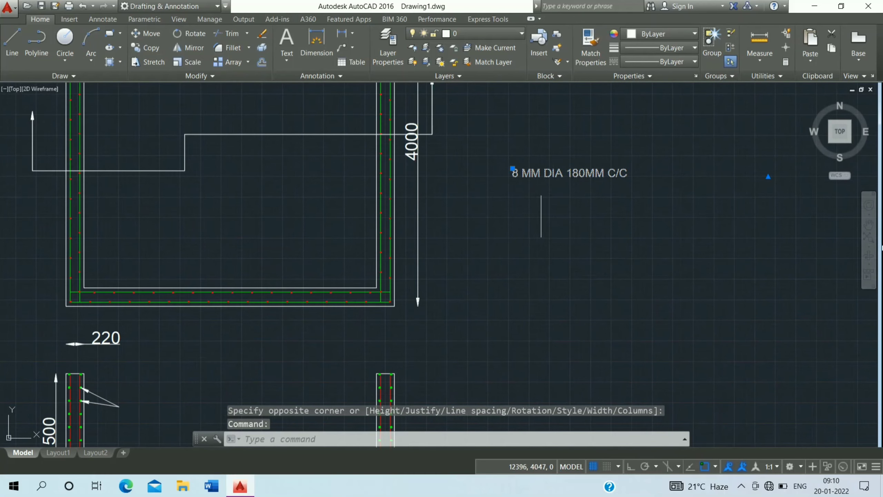
click(138, 47)
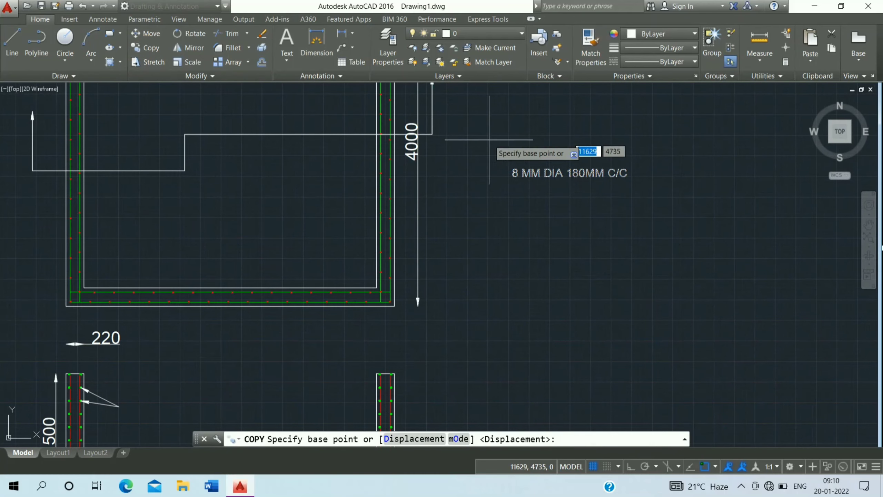
click(571, 173)
scroll(493, 191, down, 3)
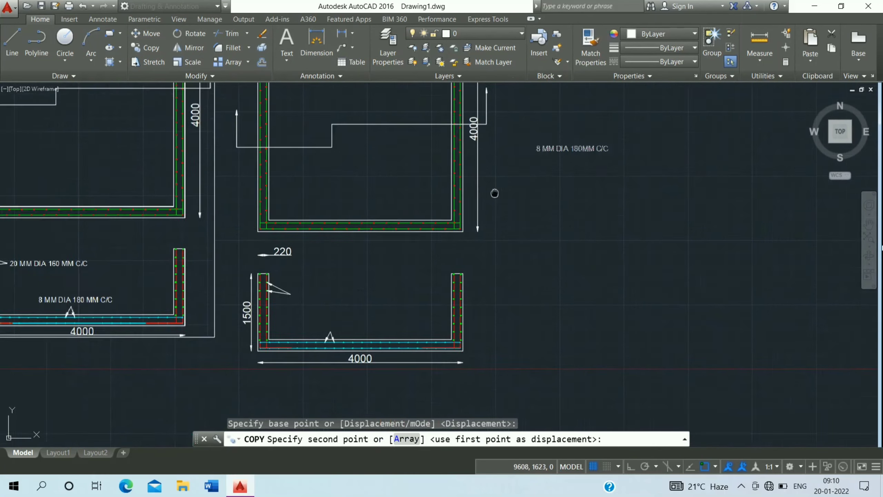
middle_drag(493, 191, 517, 168)
scroll(385, 261, up, 5)
scroll(328, 261, up, 3)
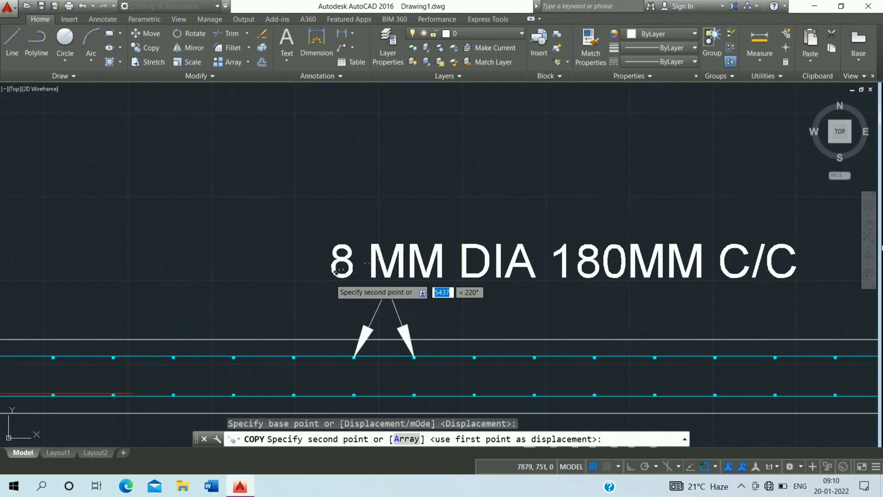
click(261, 274)
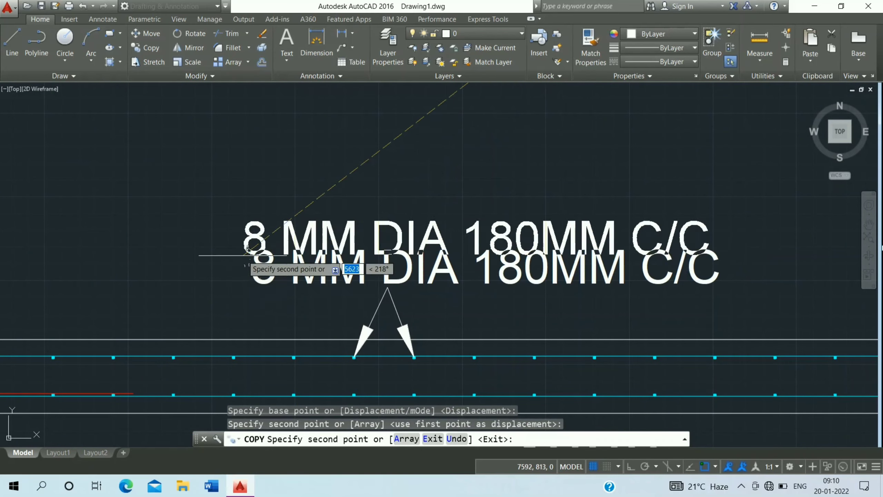
scroll(341, 208, down, 2)
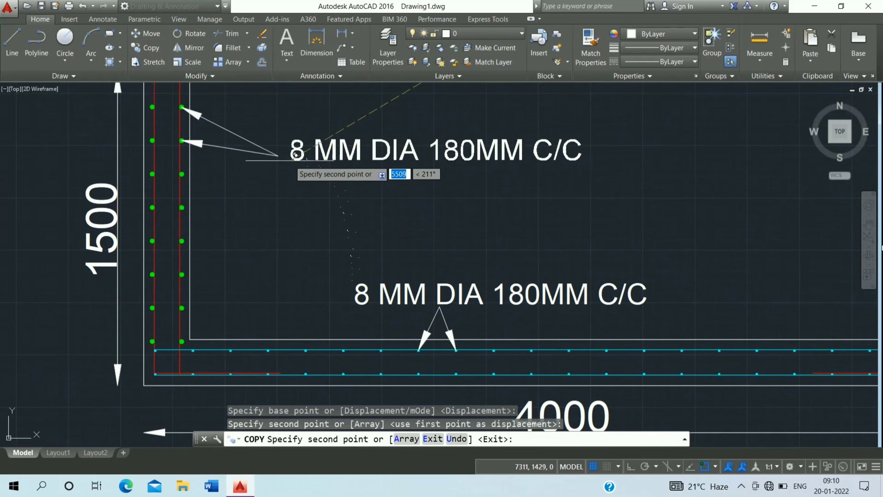
click(294, 159)
scroll(294, 158, down, 2)
scroll(294, 159, down, 3)
scroll(325, 150, up, 3)
scroll(325, 139, up, 2)
scroll(325, 140, up, 2)
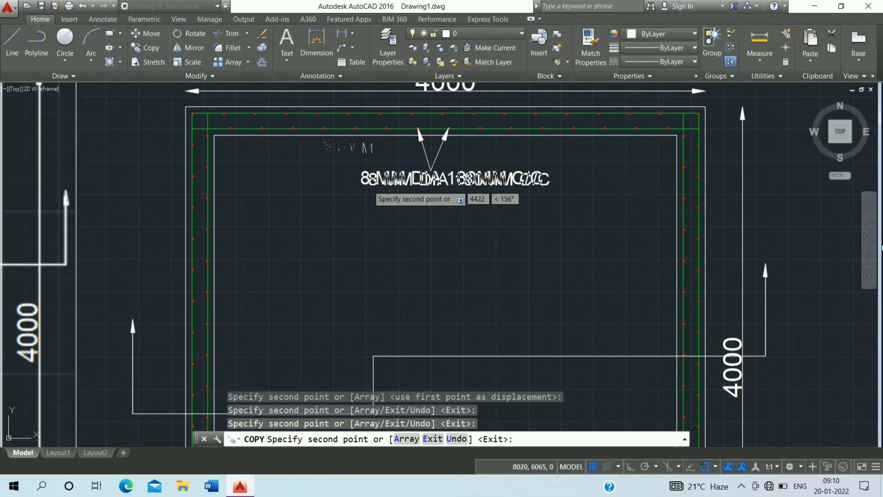
key(Escape)
Window-select and delete the original callout text
scroll(361, 184, down, 2)
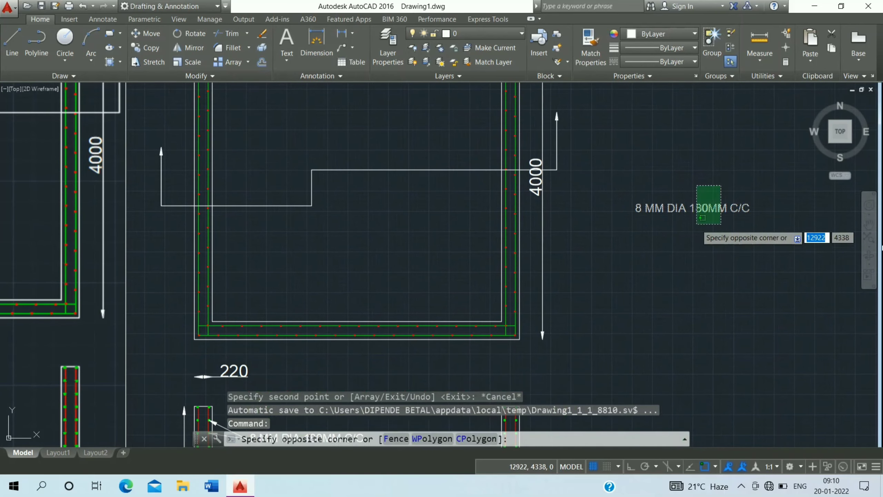
click(838, 197)
click(634, 237)
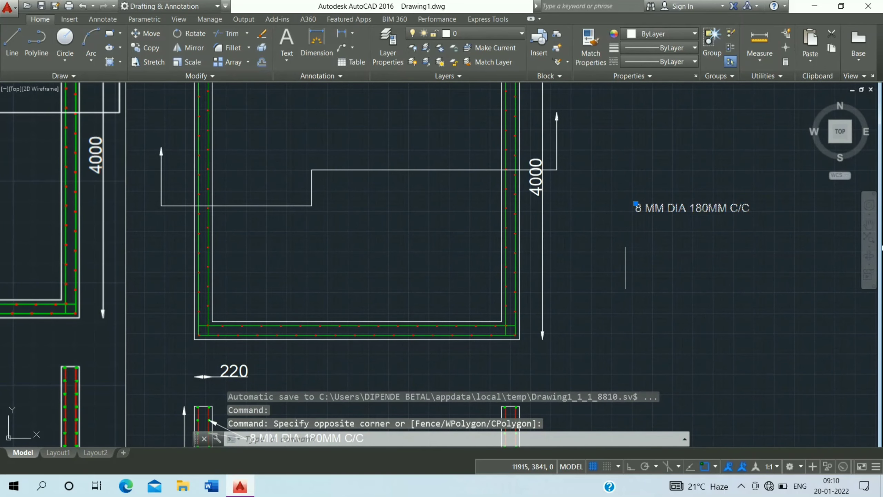
key(Return)
middle_drag(368, 256, 461, 35)
key(Escape)
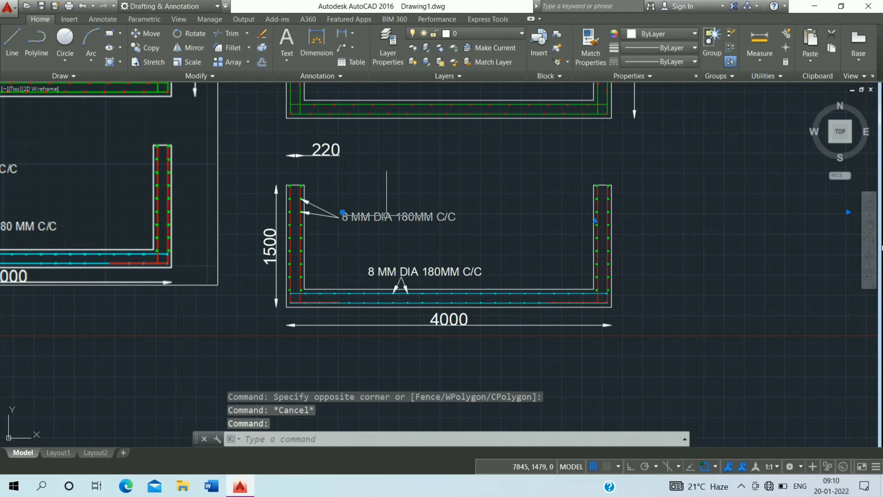
Edit the wall callout to read 20 MM DIA 160 MM C/C
double_click(387, 215)
click(353, 221)
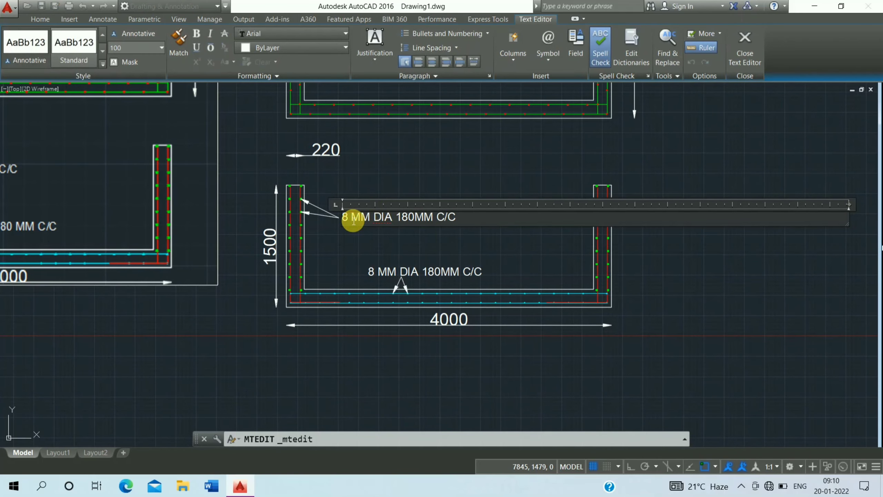
key(BackSpace)
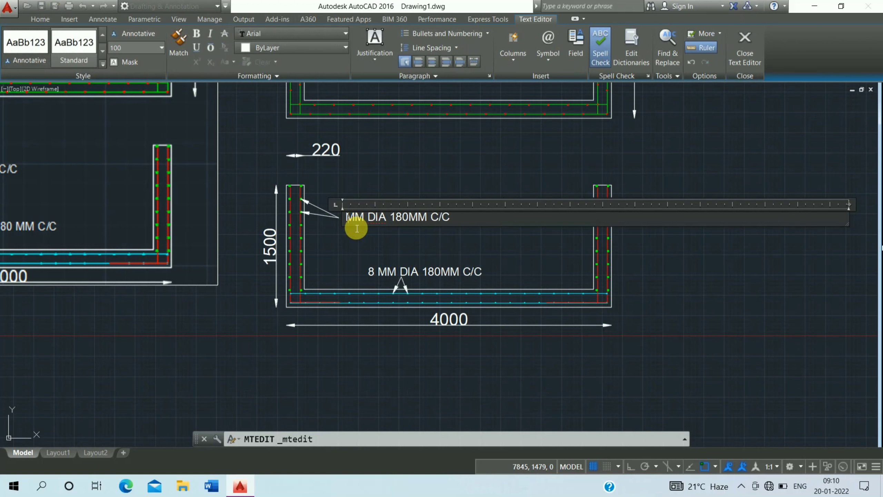
text(20)
click(423, 225)
key(BackSpace)
key(BackSpace)
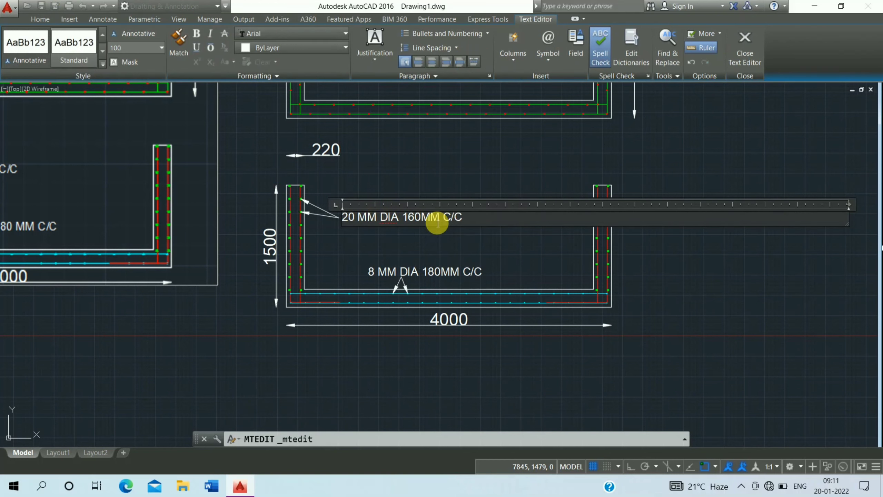
click(456, 175)
Edit the plan's top callout to read 10 MM DIA 240 MM C/C
middle_drag(457, 148, 462, 478)
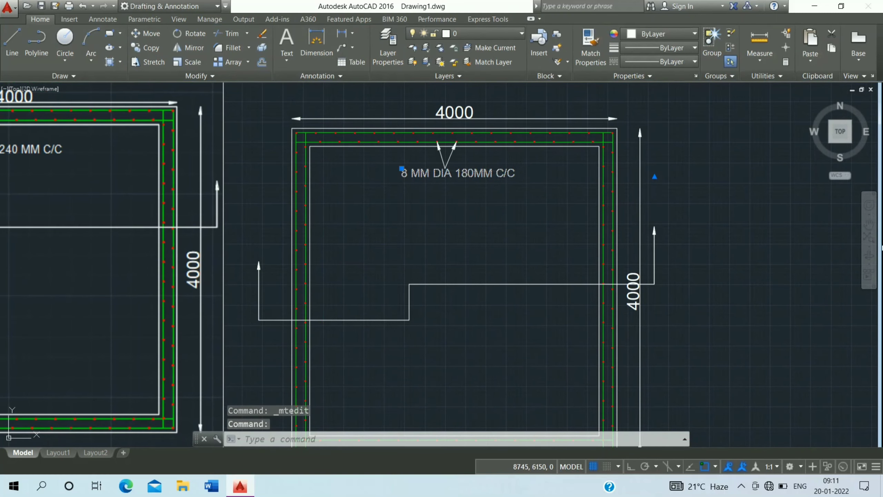
double_click(420, 172)
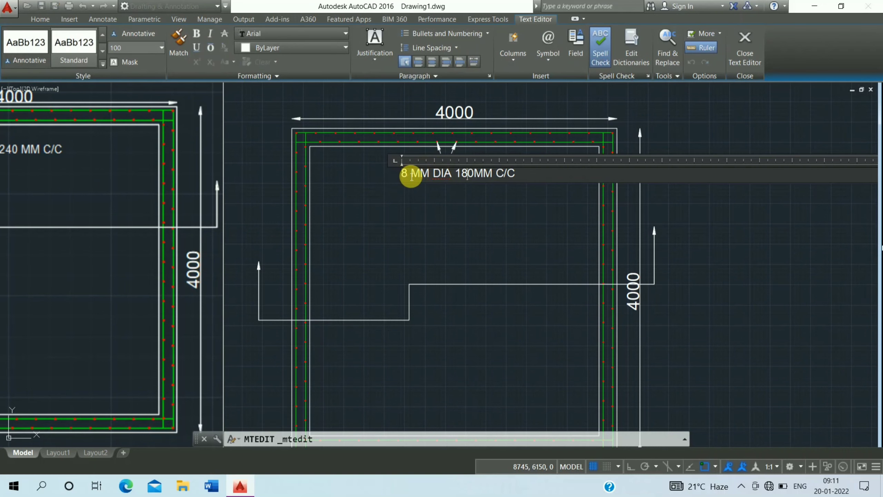
key(BackSpace)
text(10)
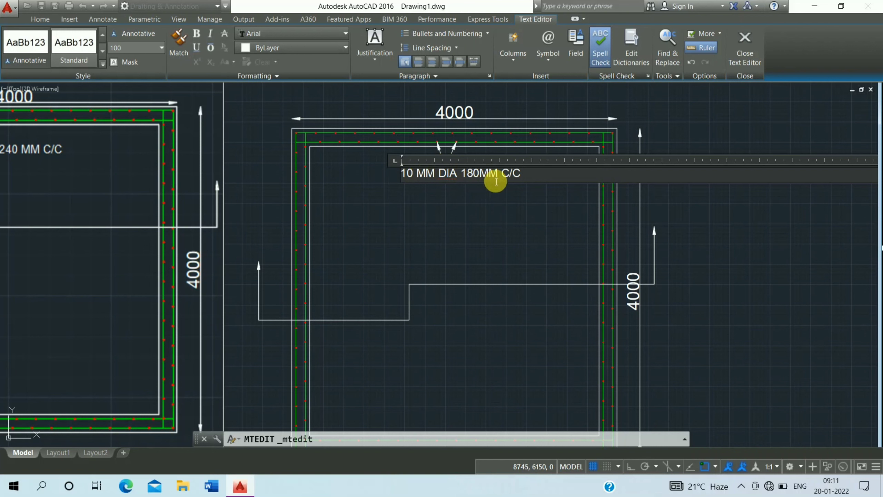
click(483, 177)
text(240)
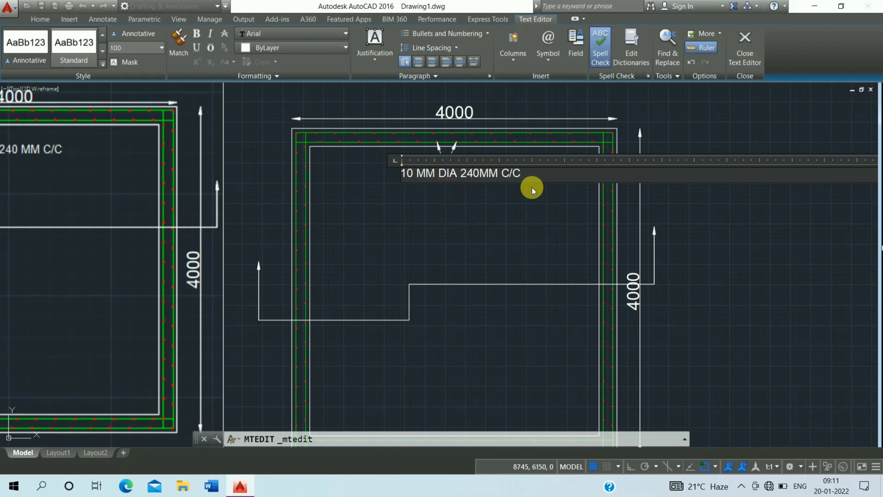
click(532, 191)
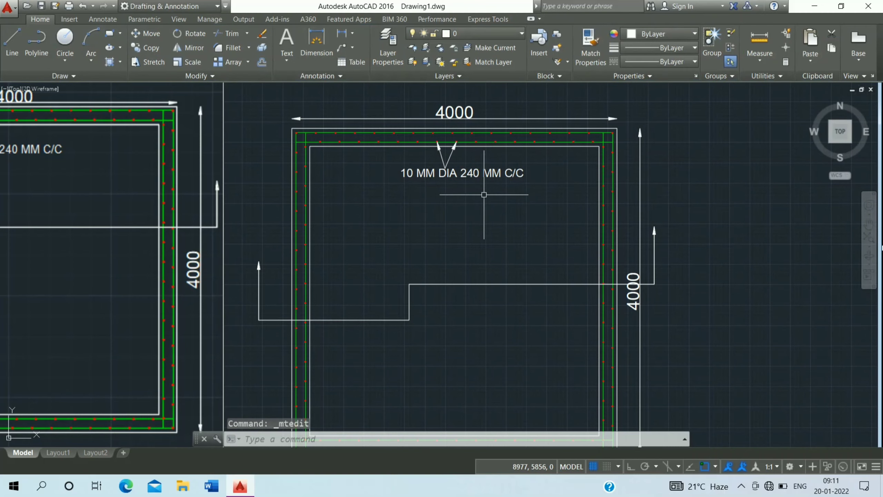
Window-select and delete the left reference image, then zoom out to the remaining drawing
middle_drag(518, 231, 532, 142)
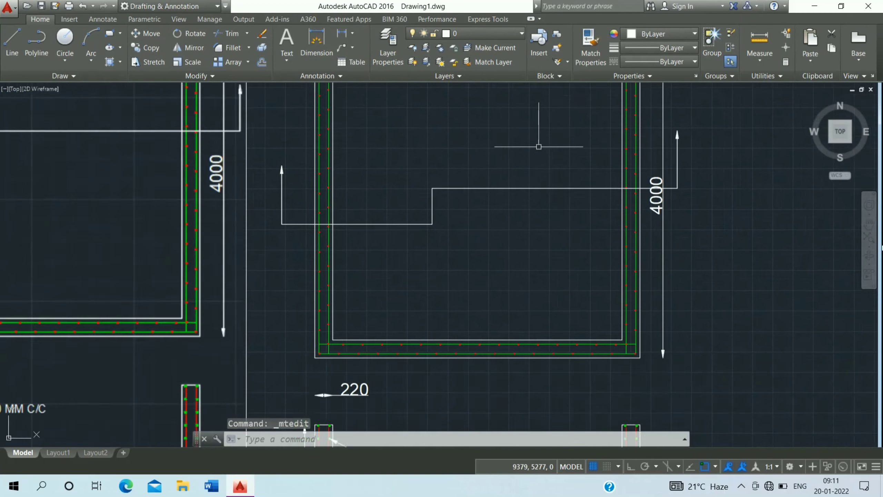
scroll(528, 162, down, 3)
click(356, 155)
click(303, 155)
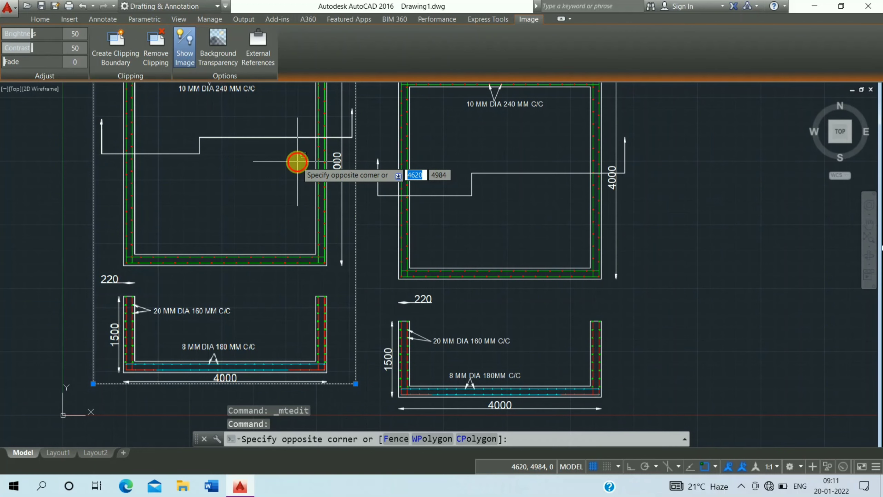
click(298, 162)
key(Delete)
scroll(420, 179, down, 3)
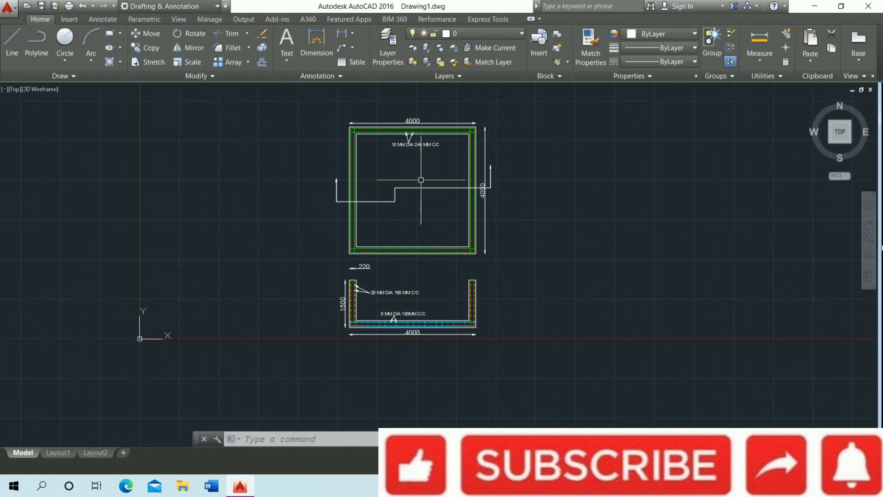